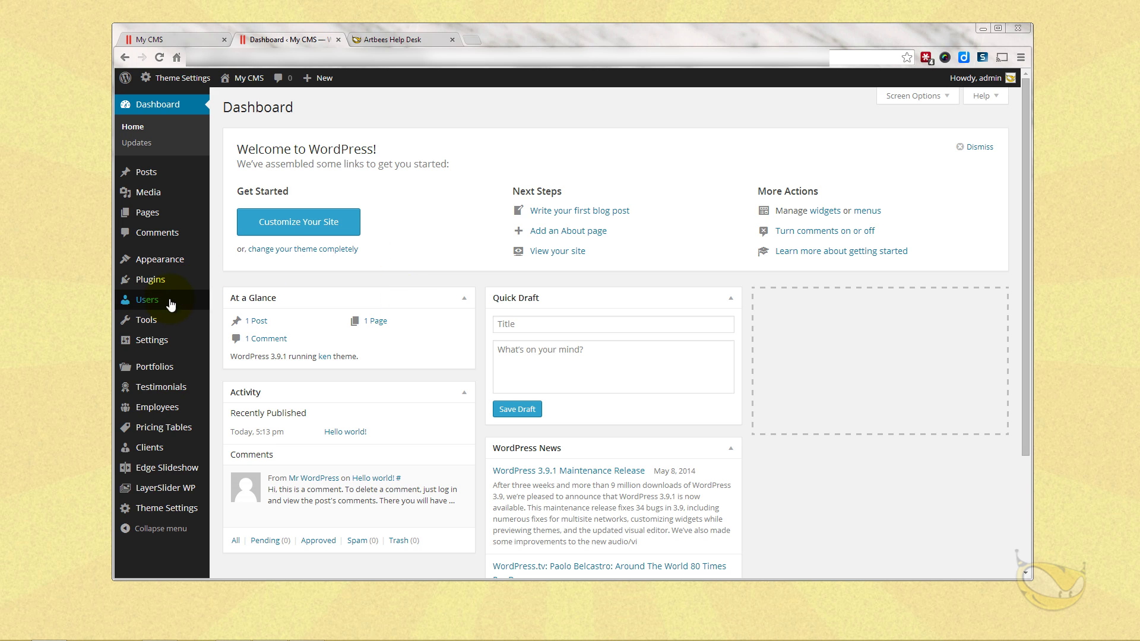
Search the plugin directory for woocommerce from the page for adding new plugins.
mouse_move(166, 284)
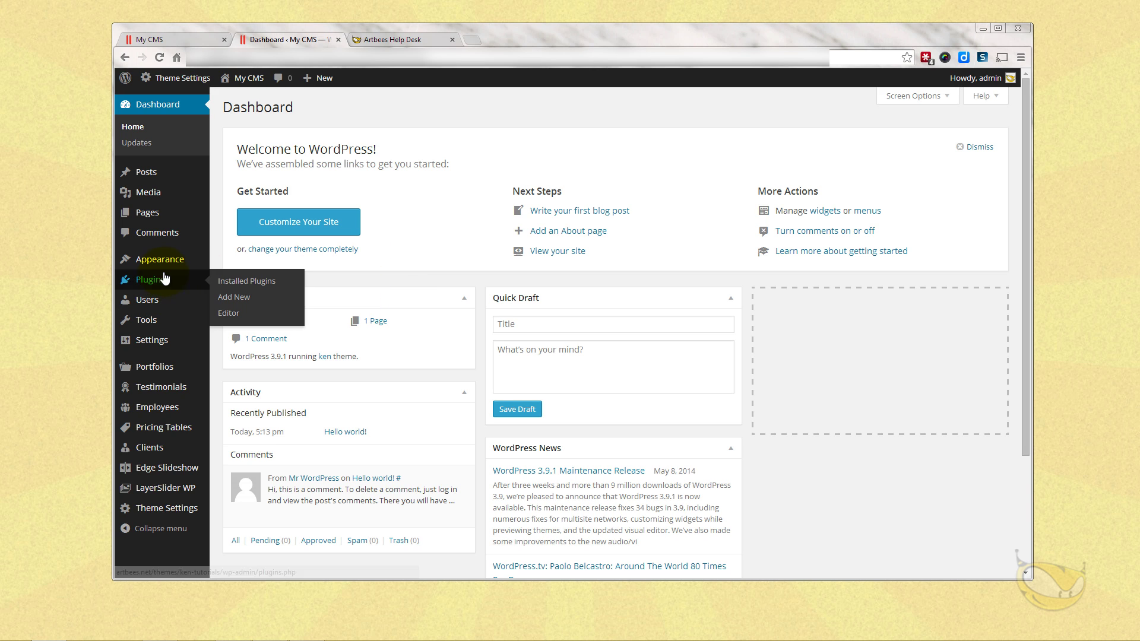
click(242, 298)
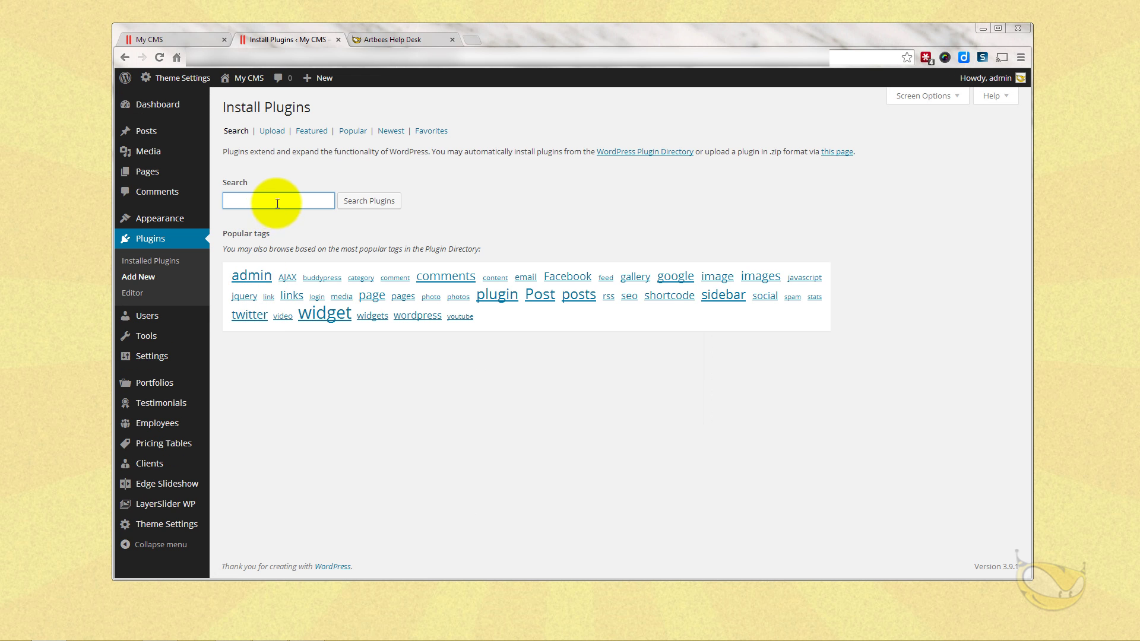
click(277, 202)
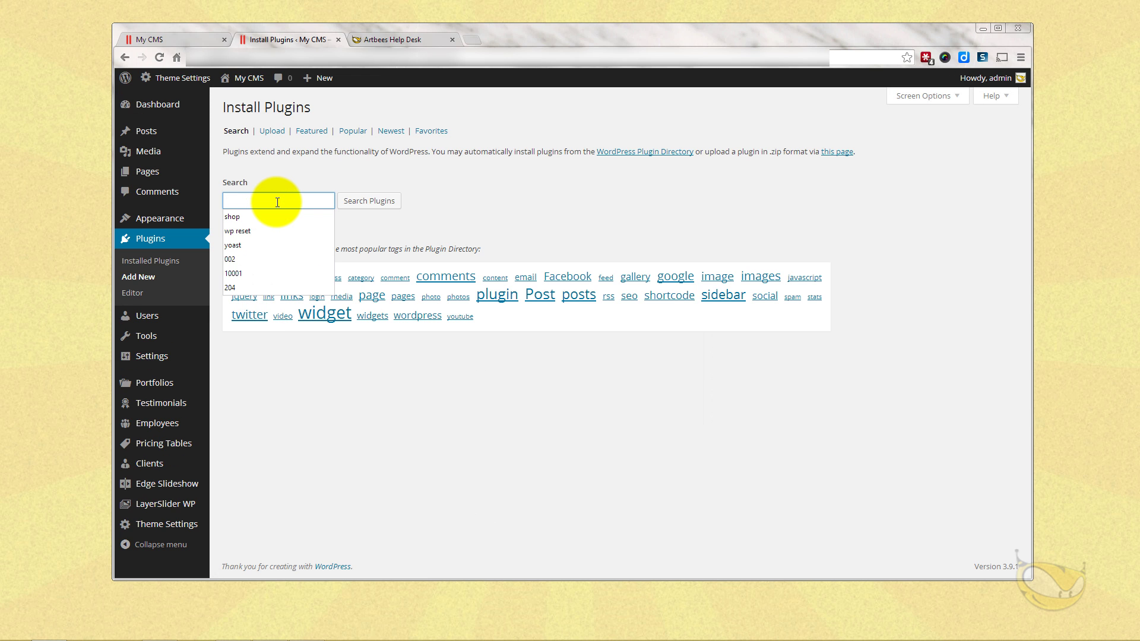
text(woocommerce)
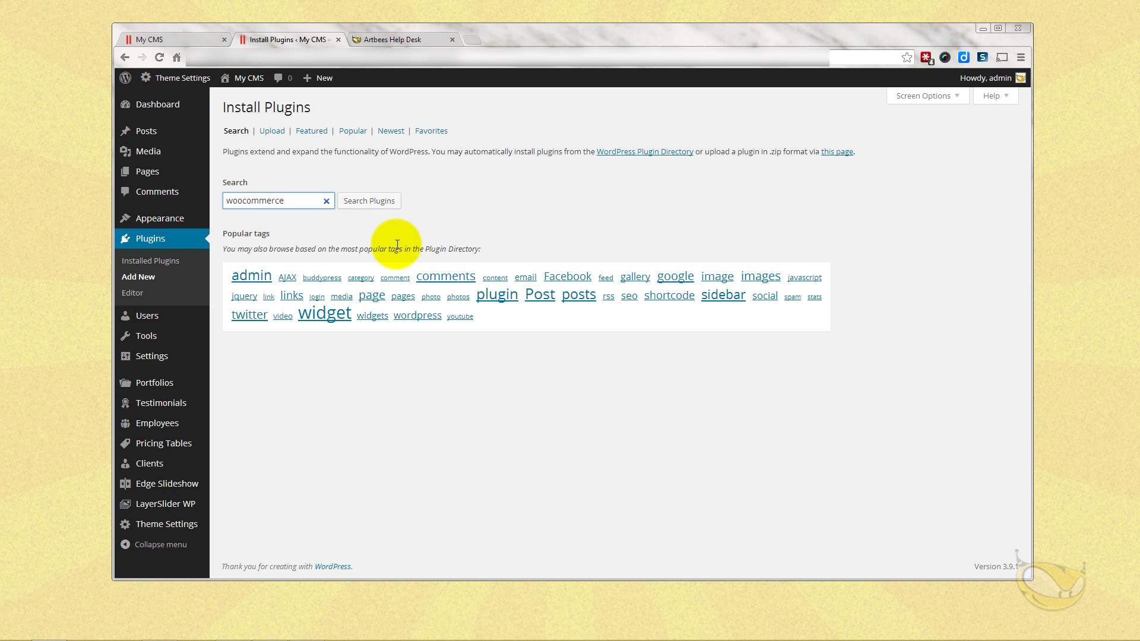
click(375, 203)
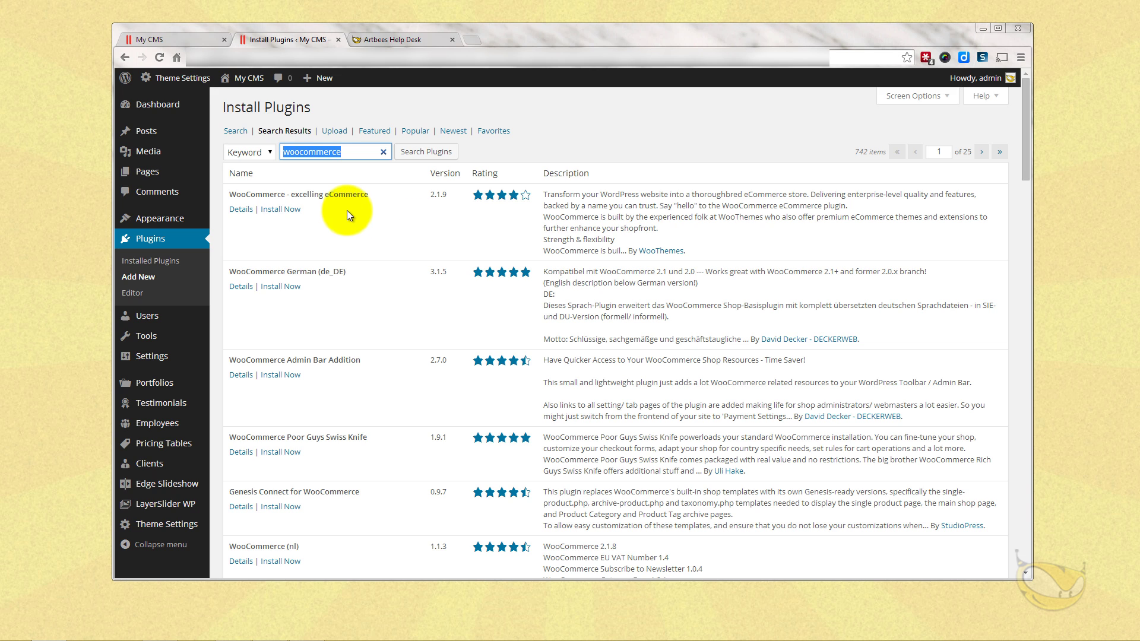
Install and activate the WooCommerce - excelling eCommerce plugin, skipping its page setup.
click(282, 211)
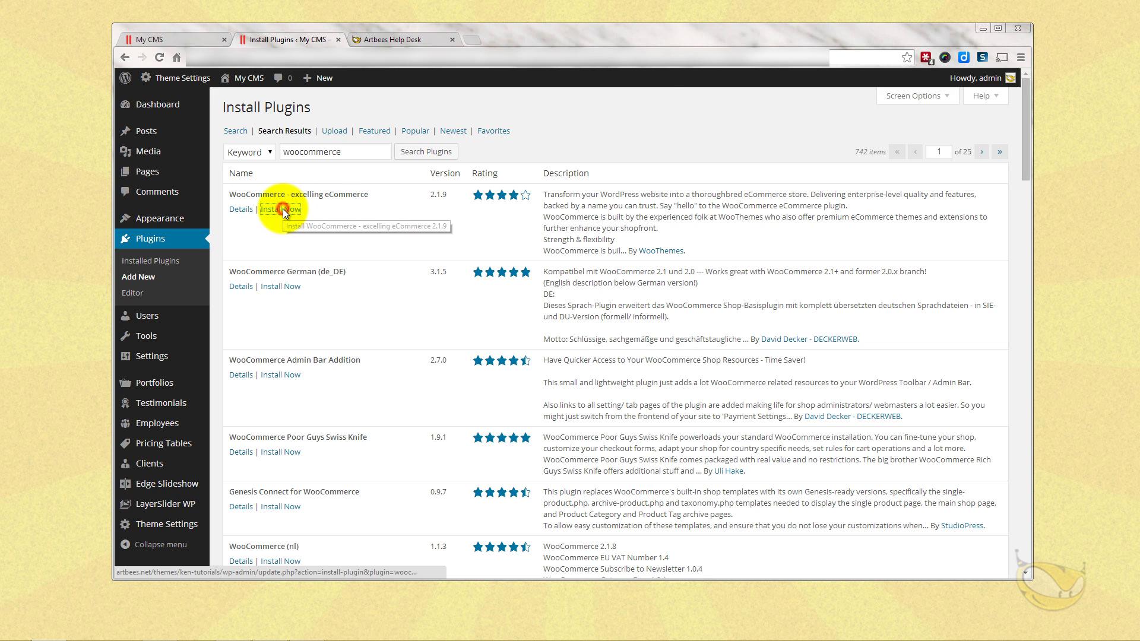
click(596, 132)
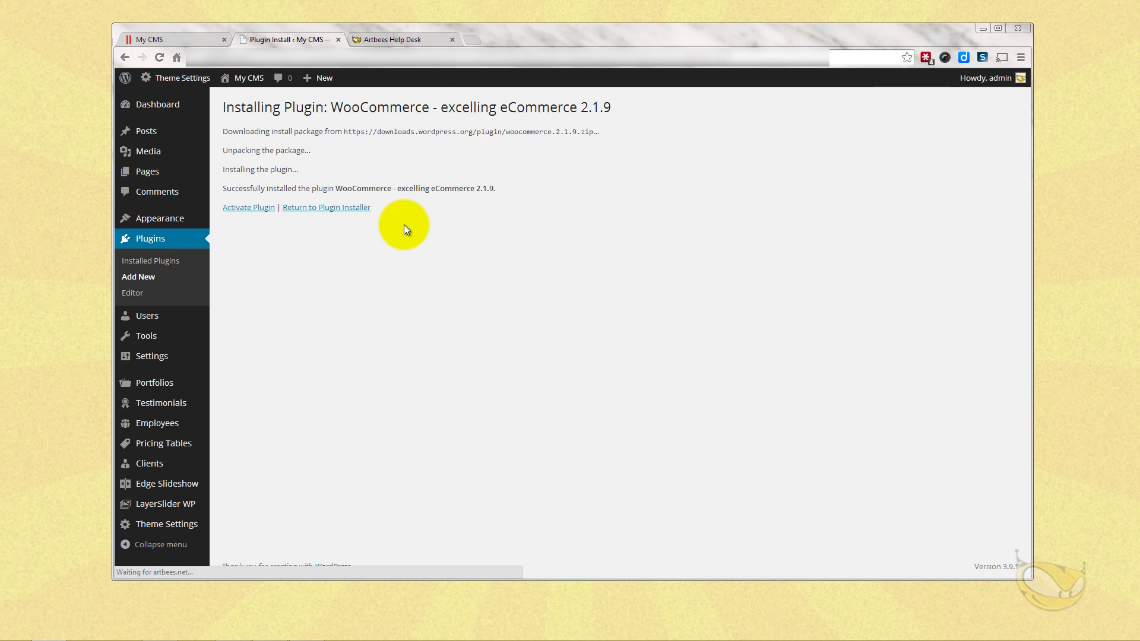
click(254, 207)
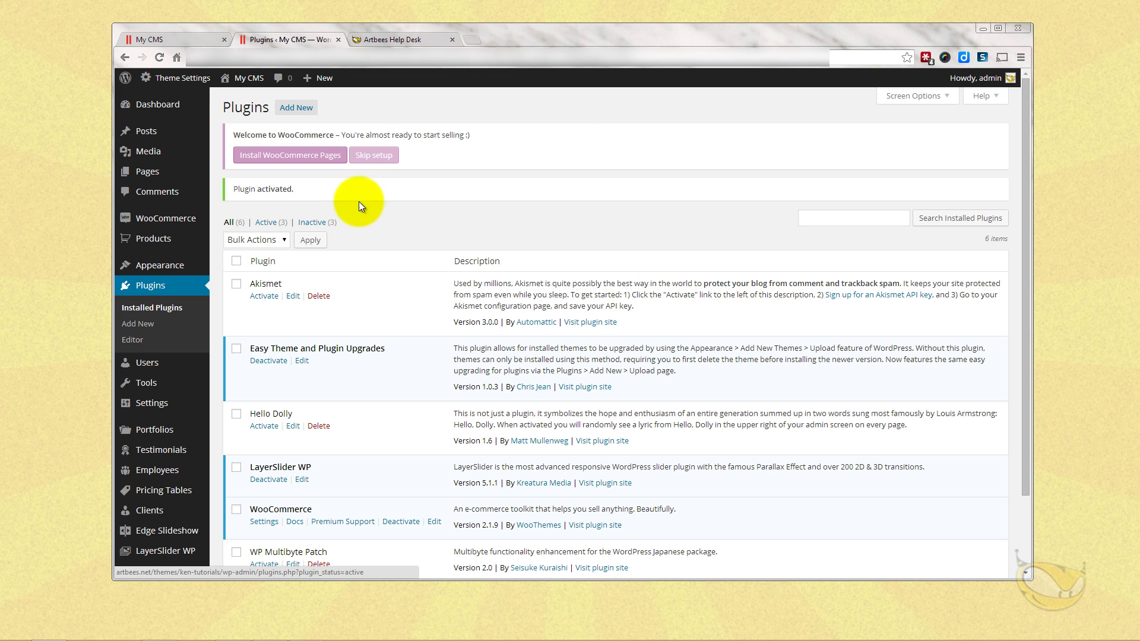
click(377, 155)
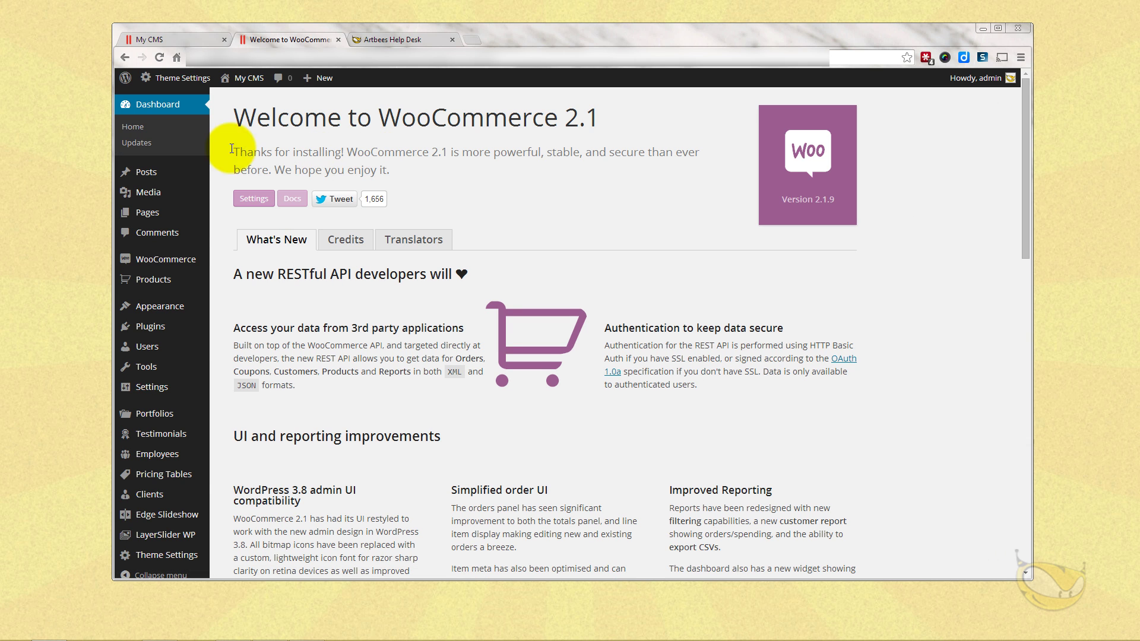
Return to the dashboard home and check the site's front page in the other browser tab.
click(158, 104)
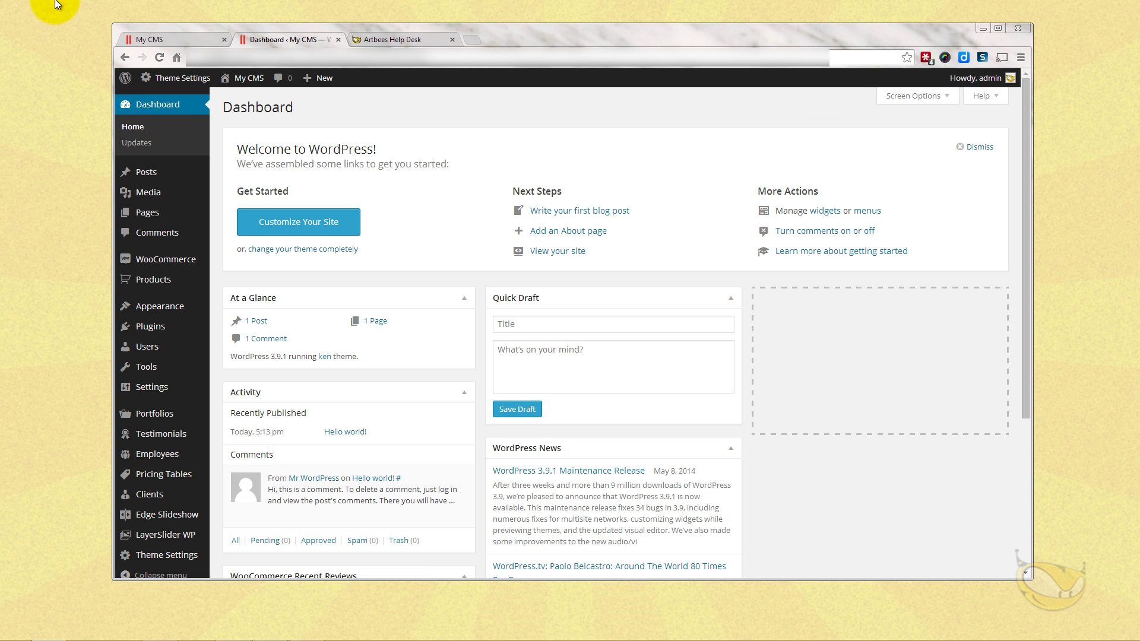
click(185, 37)
click(162, 58)
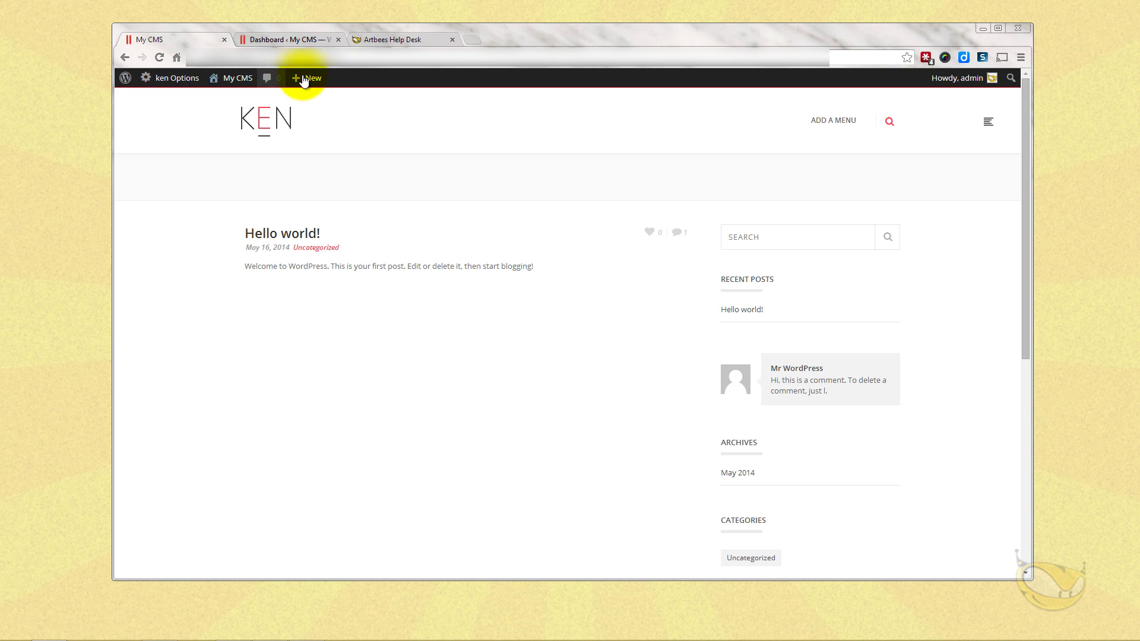
click(283, 39)
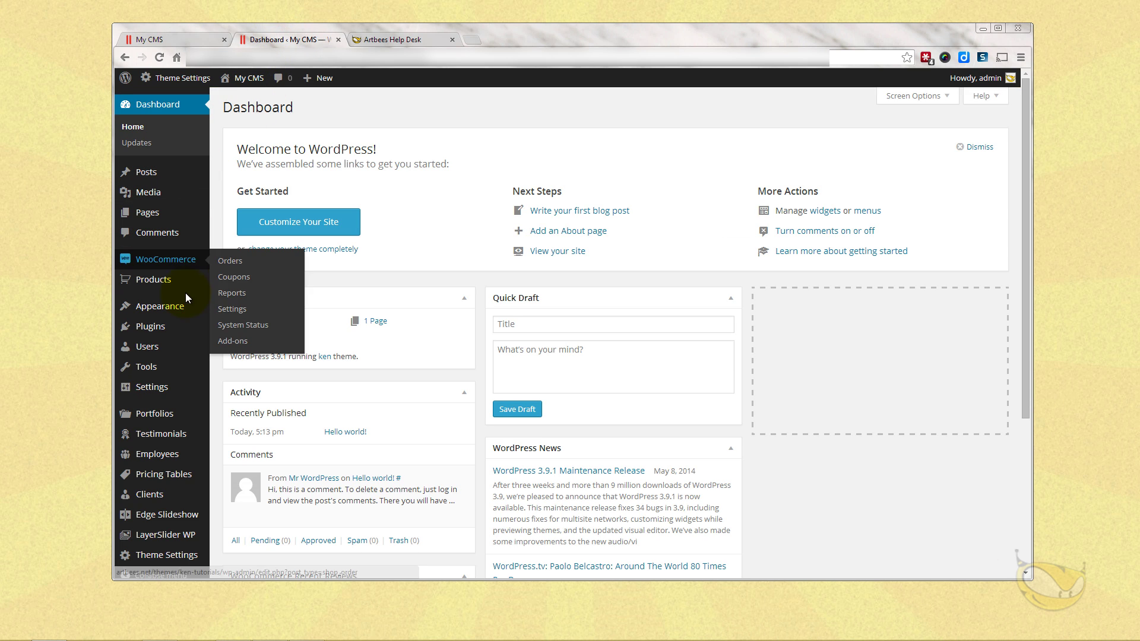
Install the WordPress Importer plugin from the import tools, activate it and run the importer.
mouse_move(160, 402)
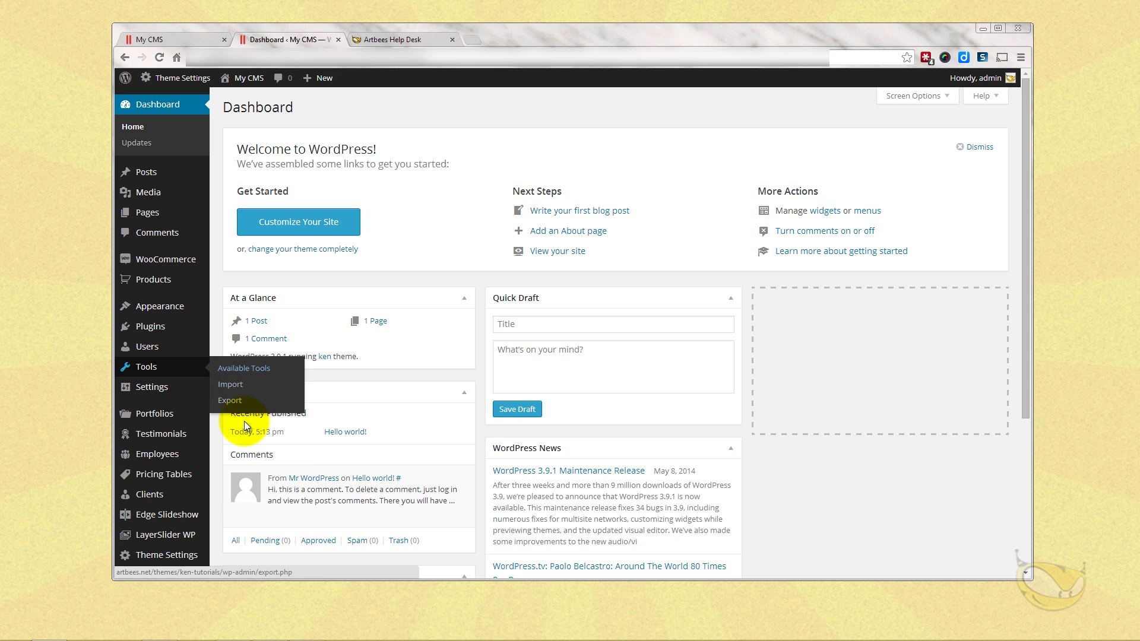
mouse_move(189, 369)
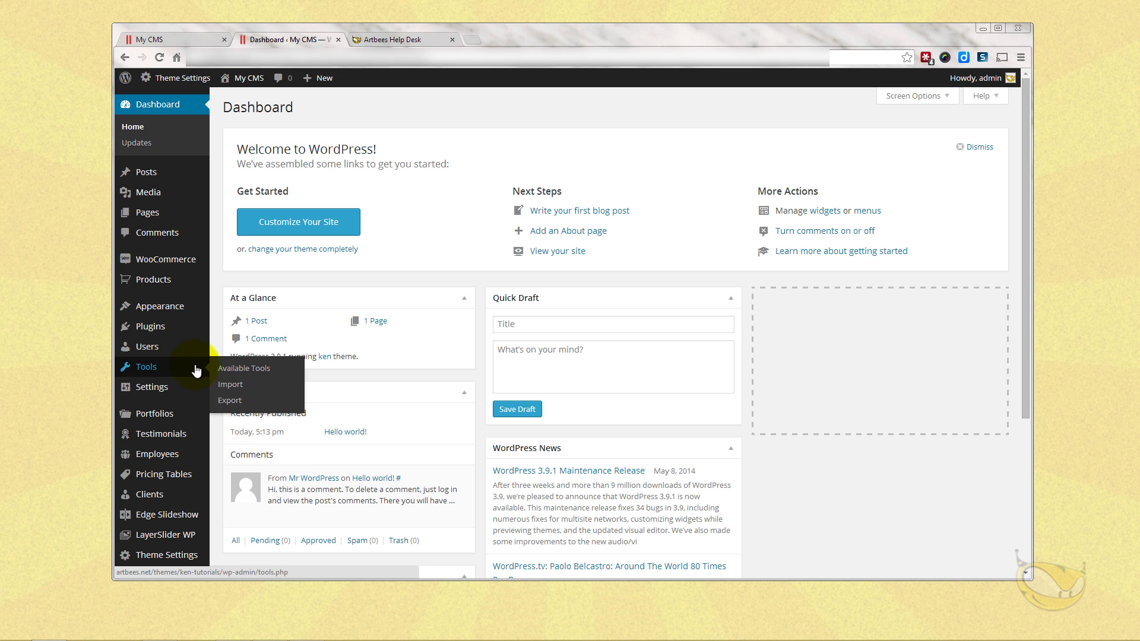
click(243, 385)
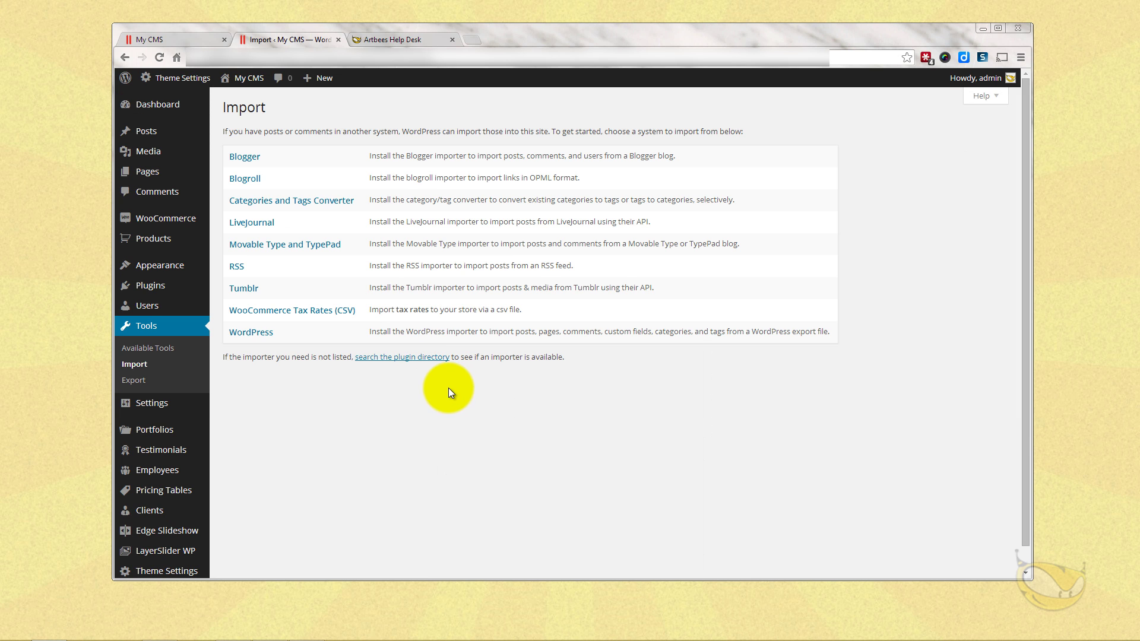
click(255, 335)
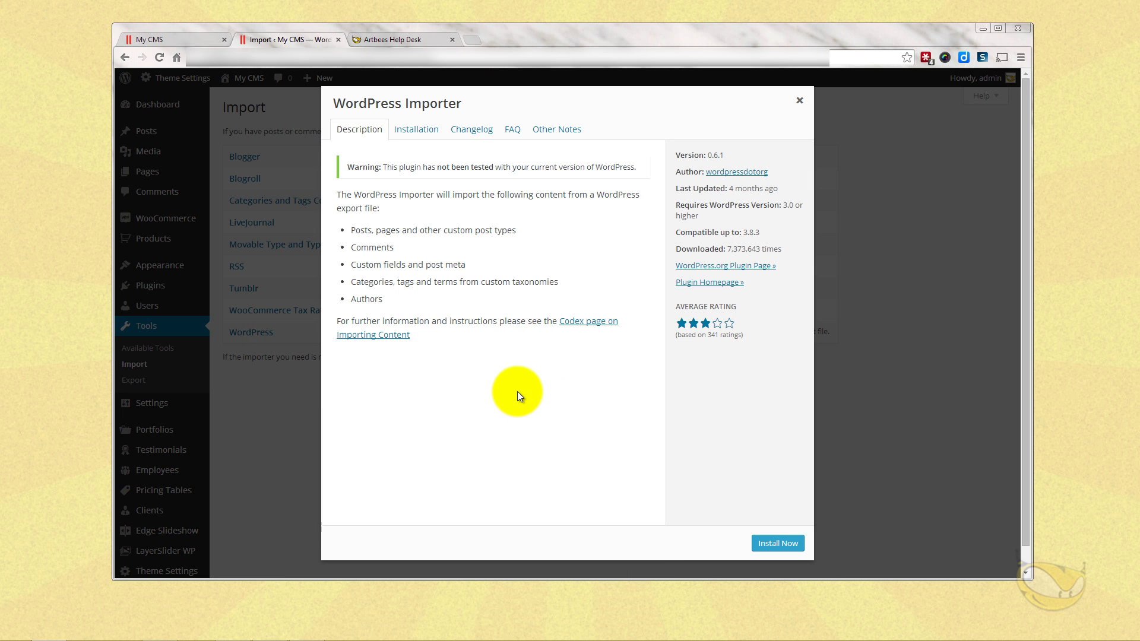
click(777, 543)
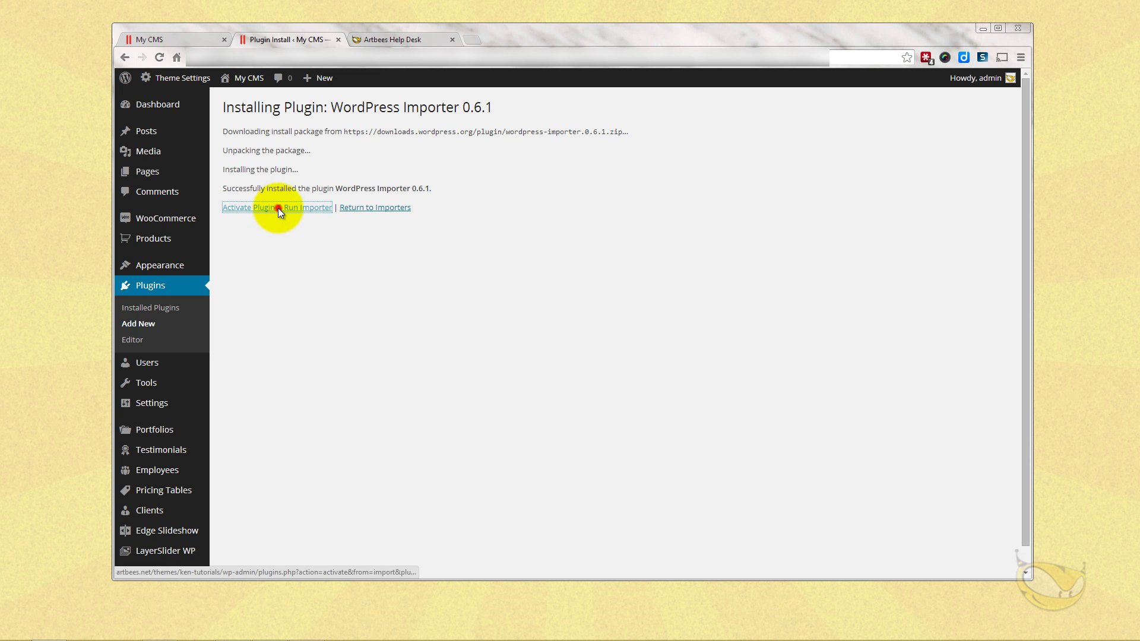
click(278, 208)
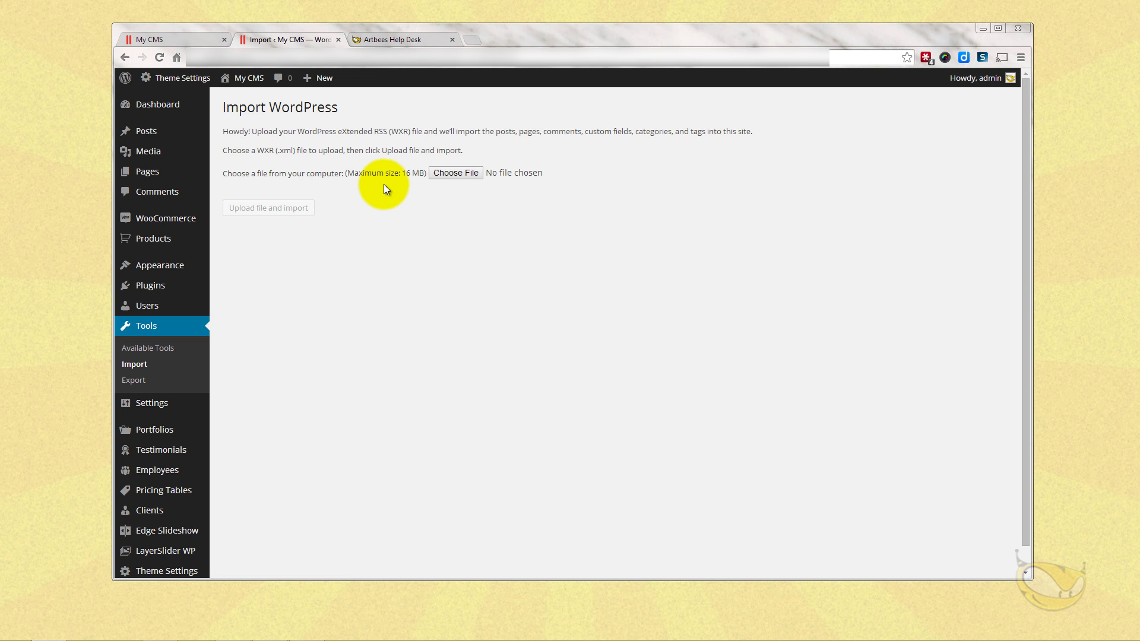
click(458, 175)
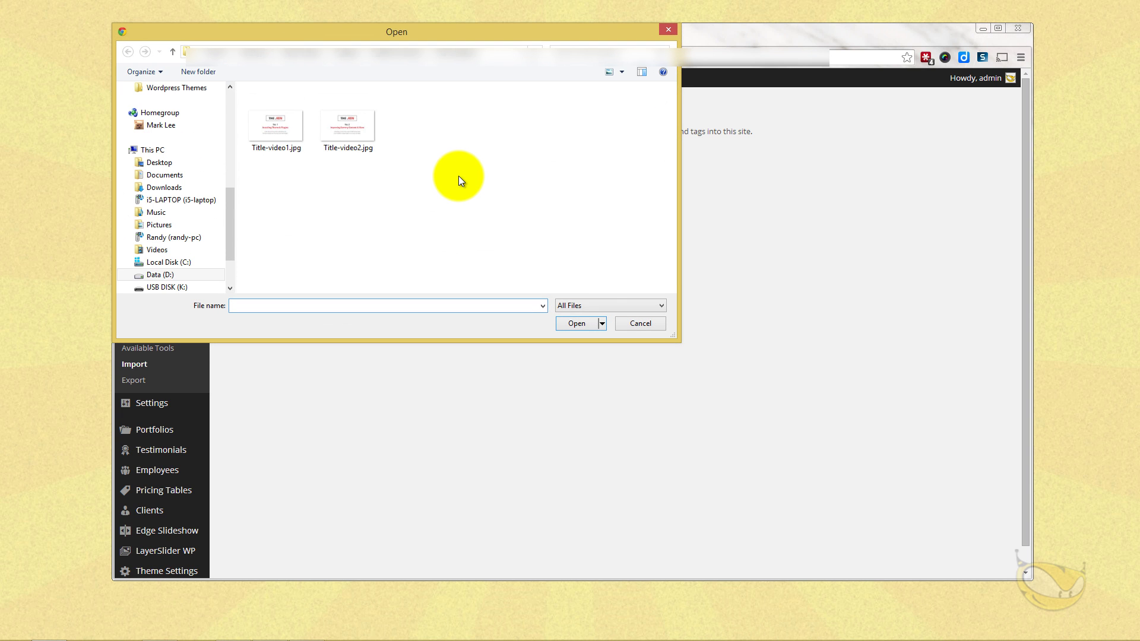
click(637, 326)
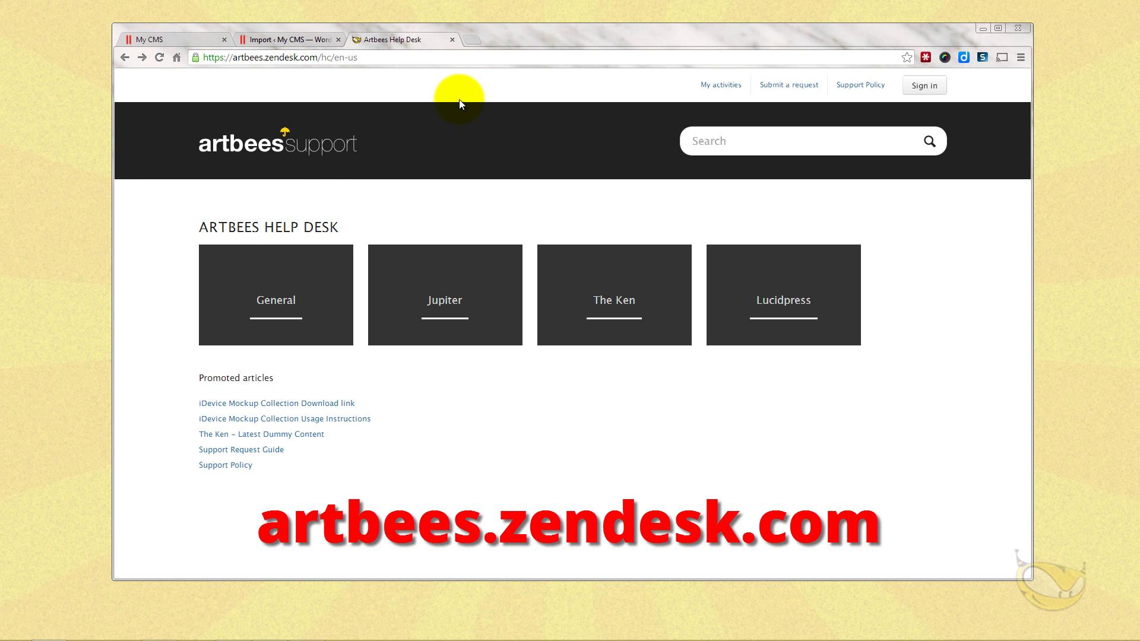
Download DummyContent.xml from the help desk article The Ken – Latest Dummy Content, replacing the existing copy in the DummyContent folder.
click(290, 436)
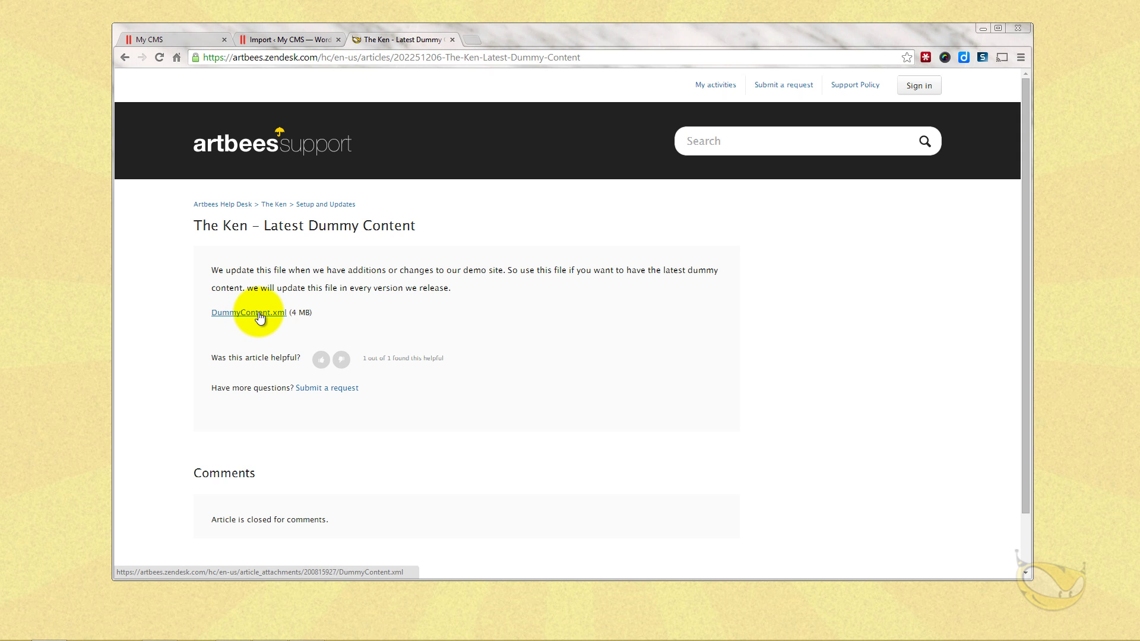
click(258, 313)
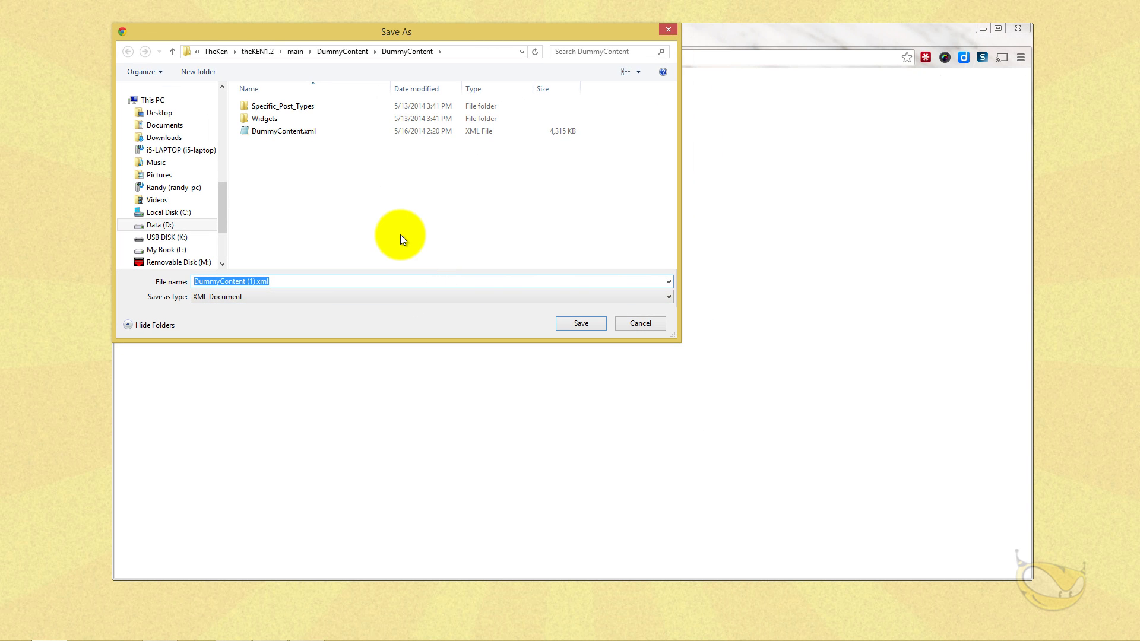
click(276, 132)
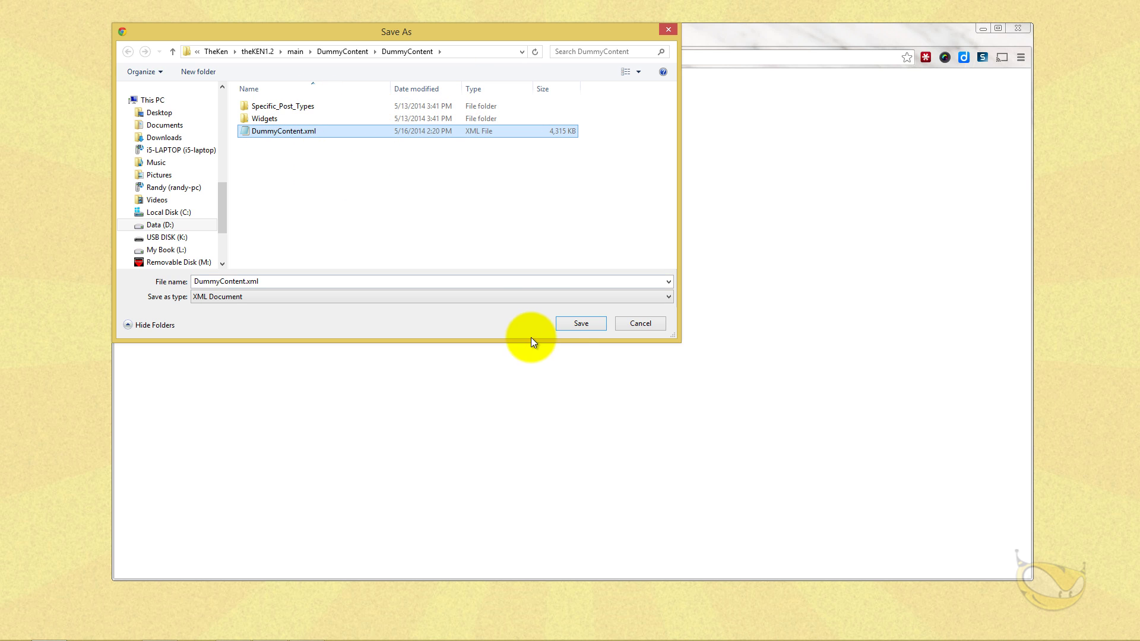
click(572, 324)
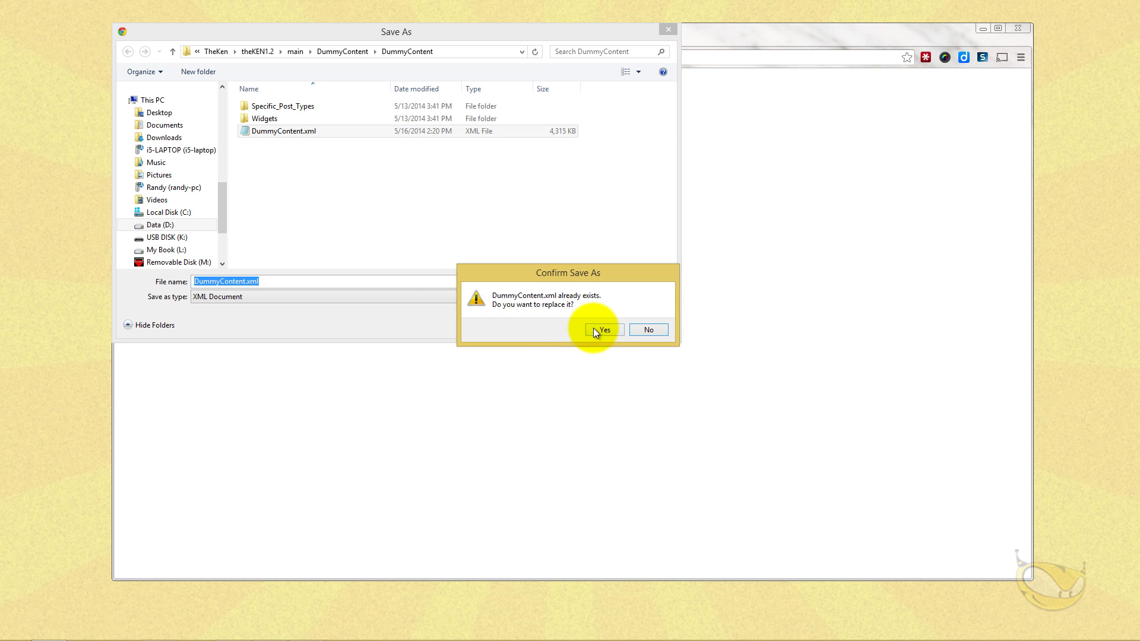
click(595, 330)
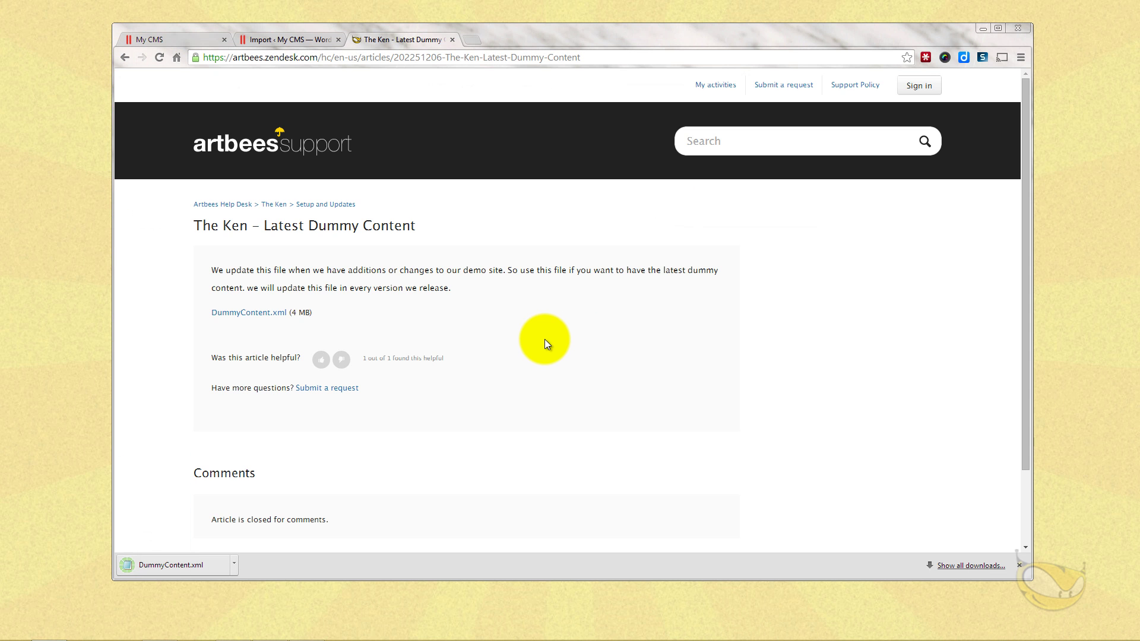
click(1019, 565)
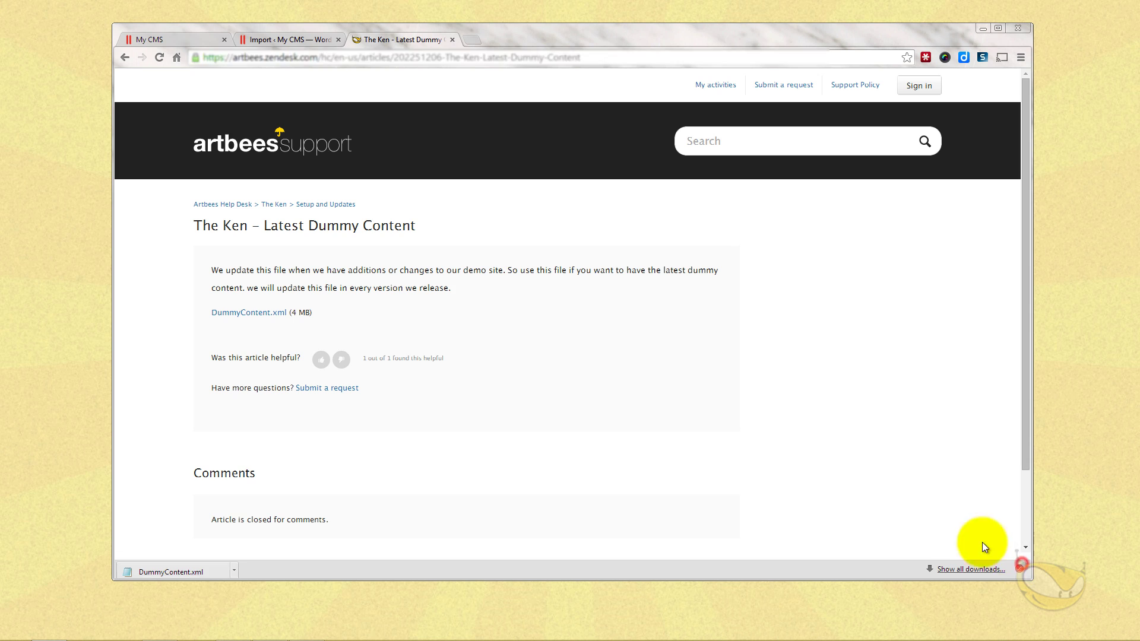
Upload DummyContent.xml to the WordPress importer from Artbees Tutorials > TheKen > theKEN1.2 > main > DummyContent > DummyContent on drive D.
click(273, 40)
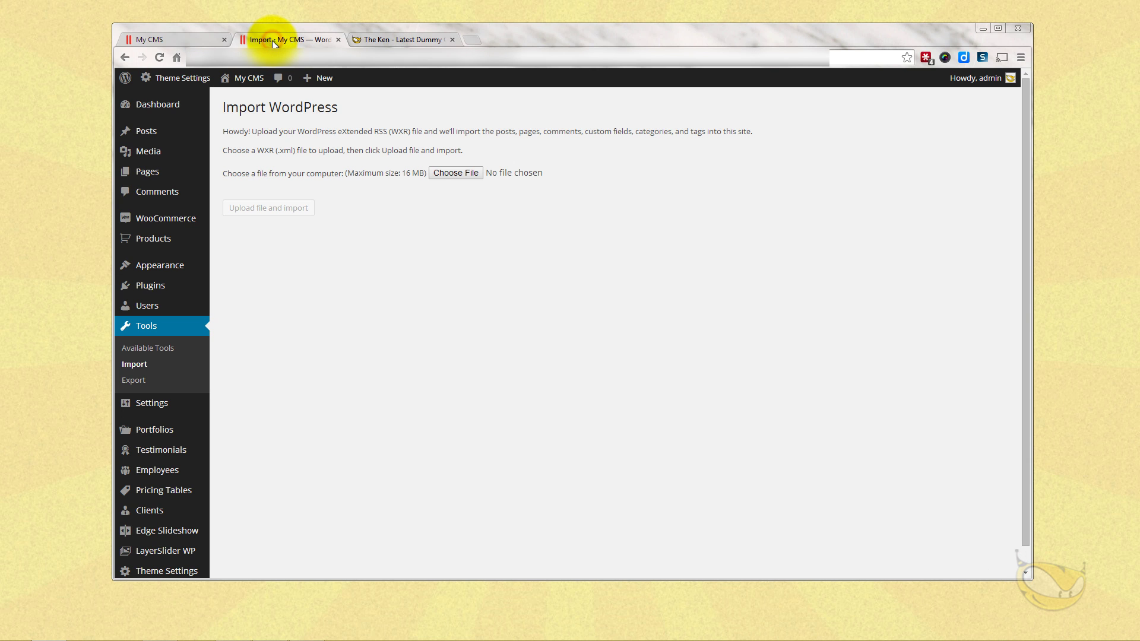
click(450, 175)
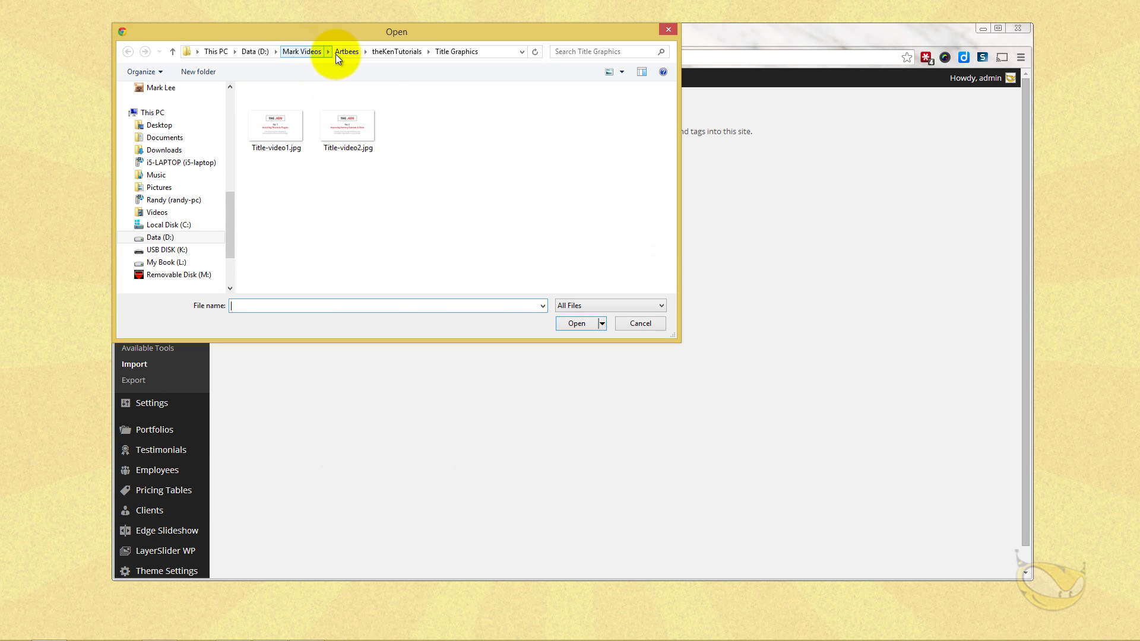
click(255, 51)
click(277, 120)
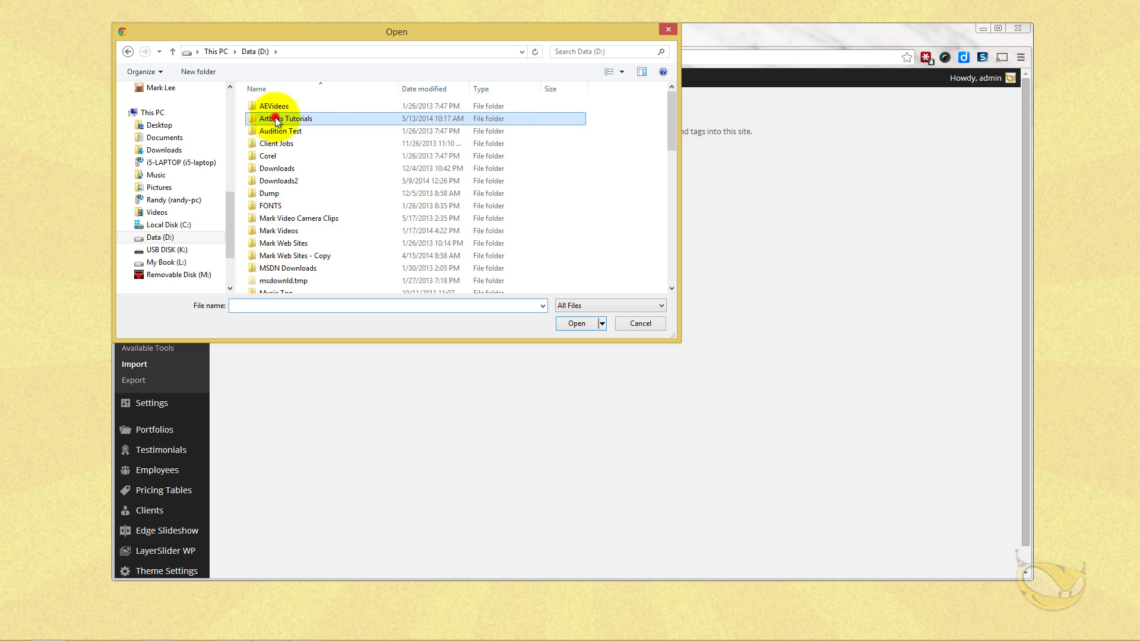
double_click(277, 120)
double_click(473, 118)
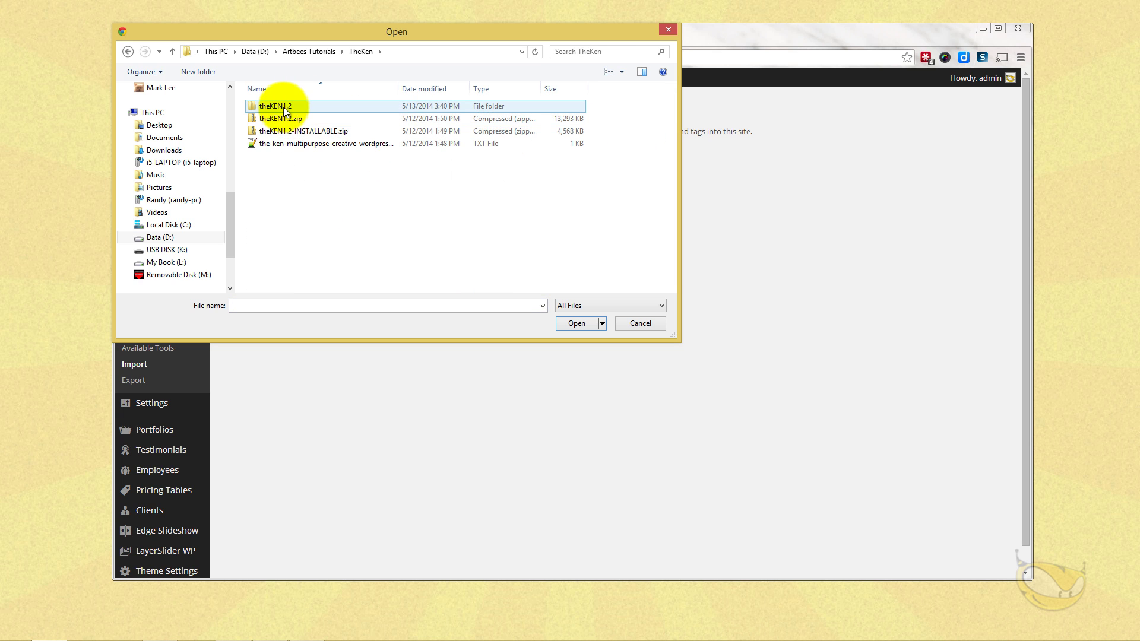
double_click(284, 111)
double_click(270, 121)
double_click(275, 122)
click(277, 121)
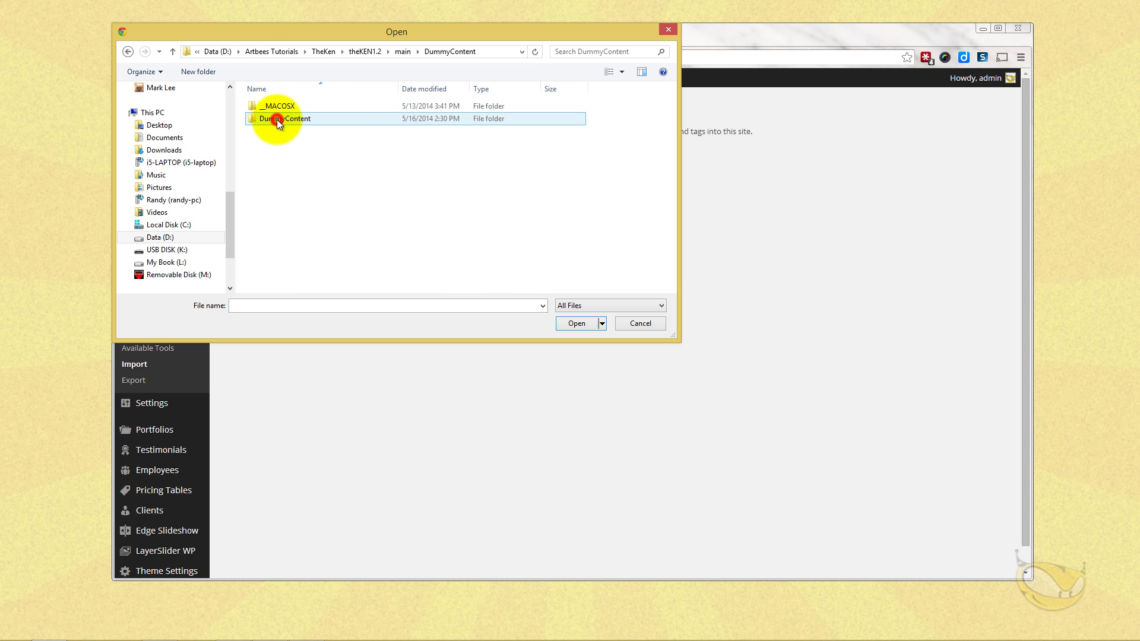
double_click(277, 119)
click(288, 145)
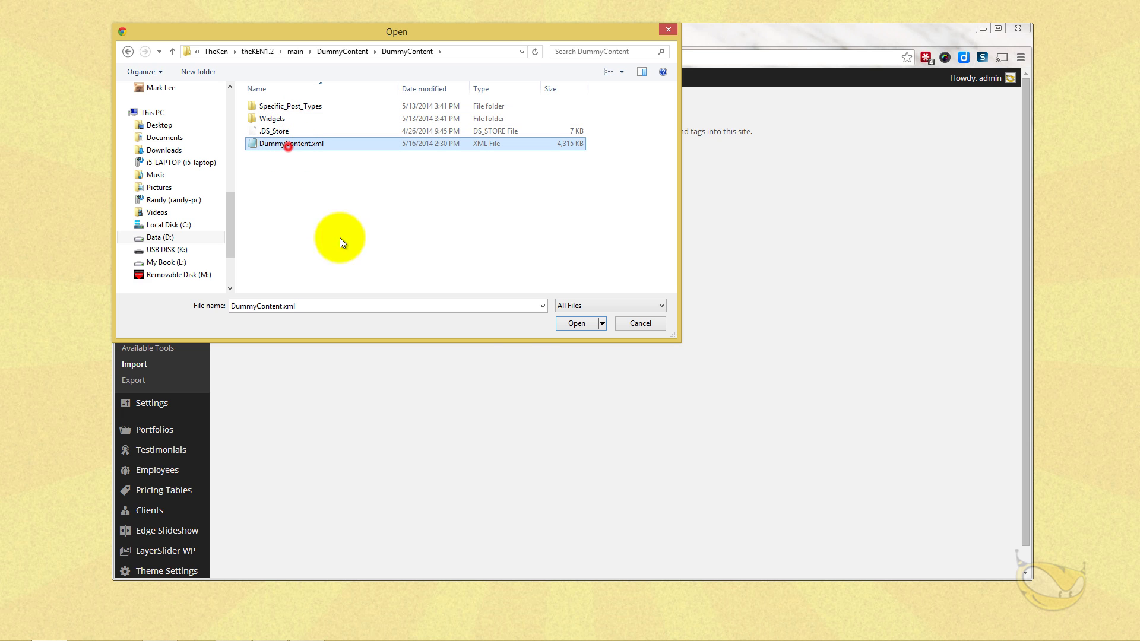
click(574, 325)
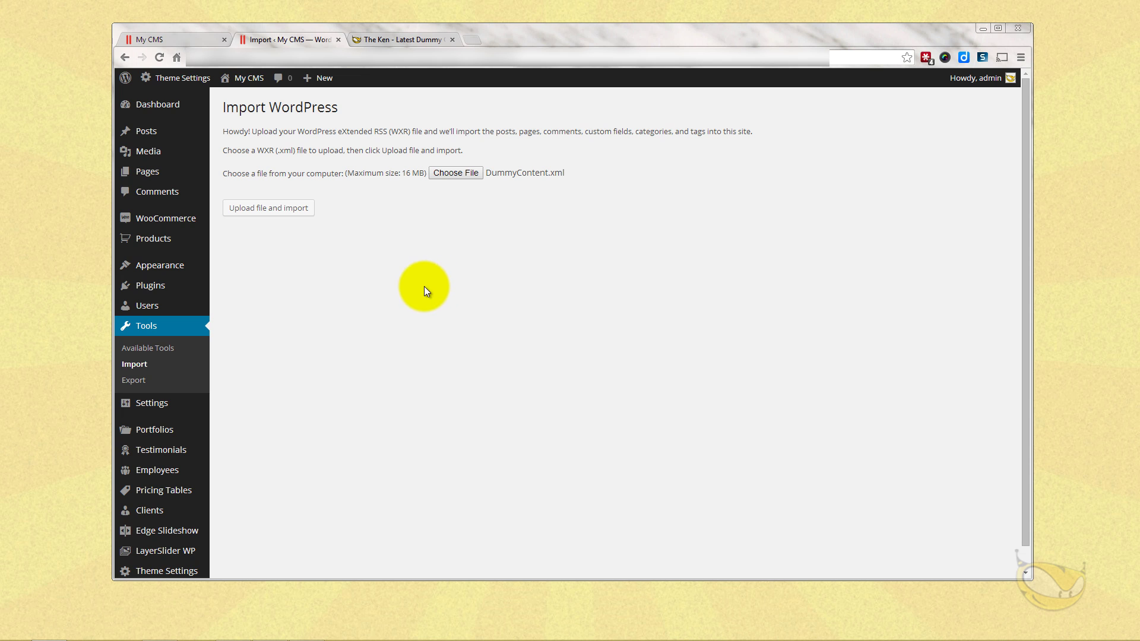
click(268, 208)
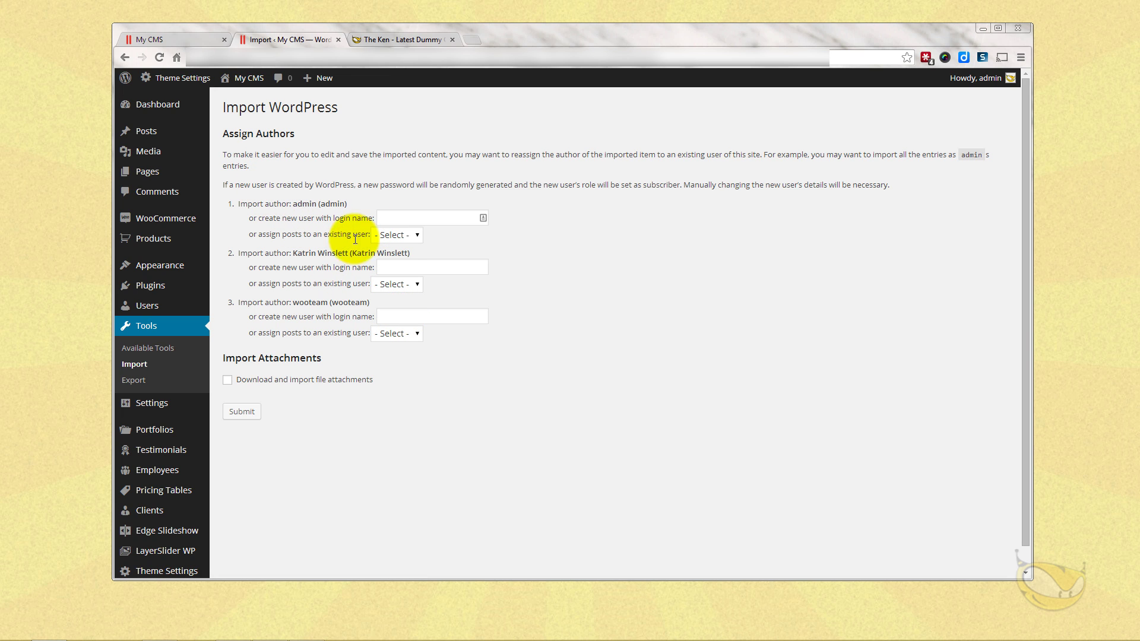
Assign the posts of all three imported authors to the existing user admin, include file attachments, and run the import.
click(397, 235)
click(391, 260)
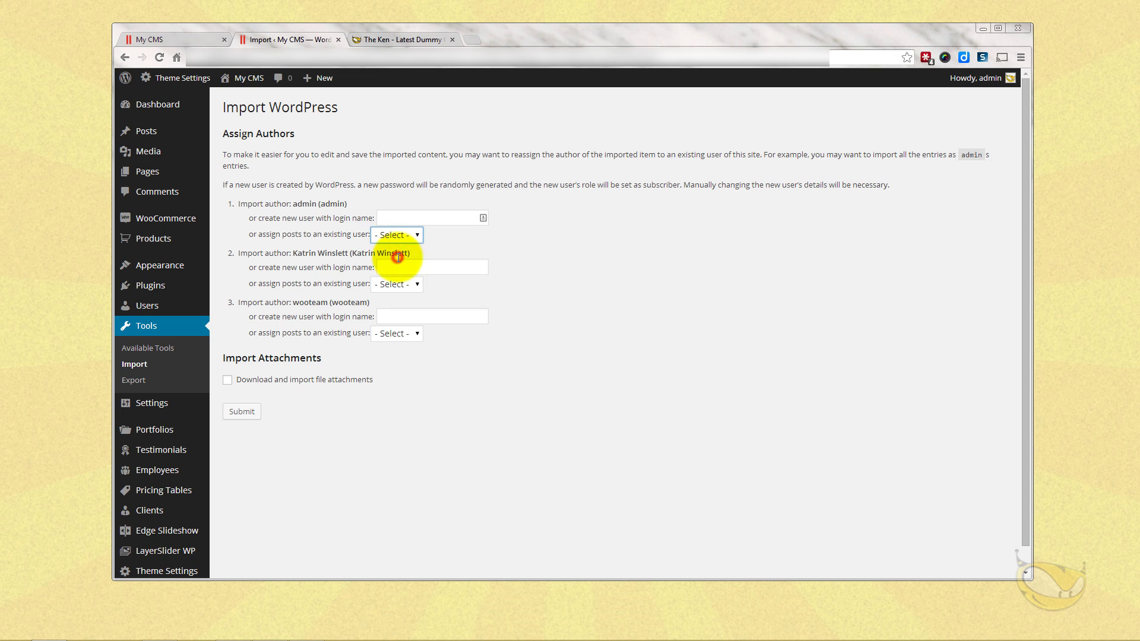
click(396, 284)
click(392, 309)
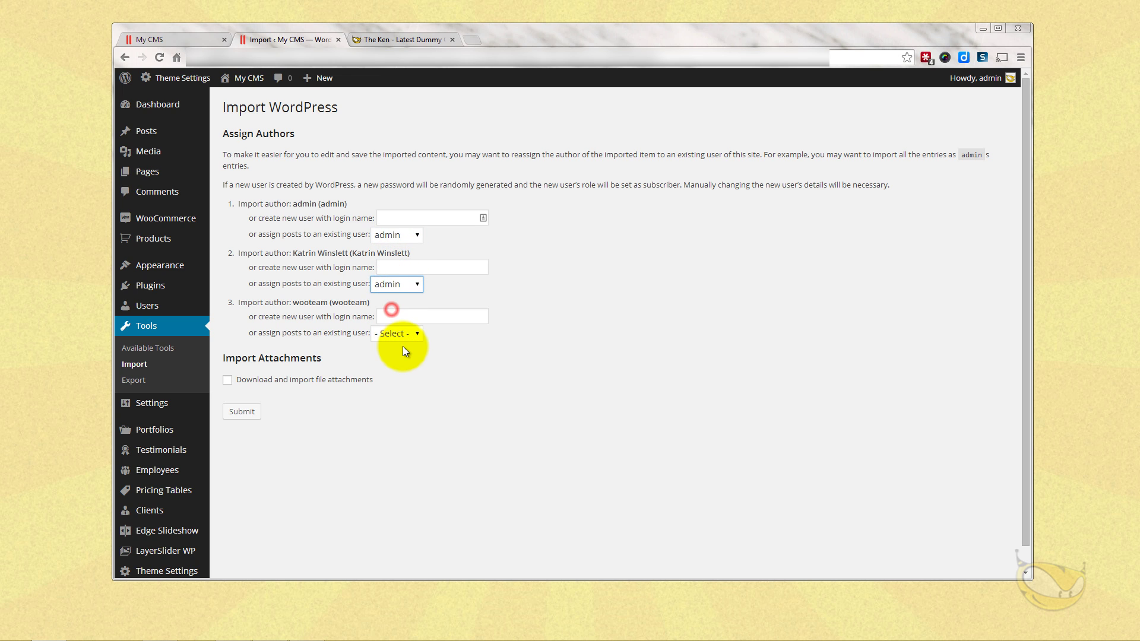
click(396, 333)
click(396, 358)
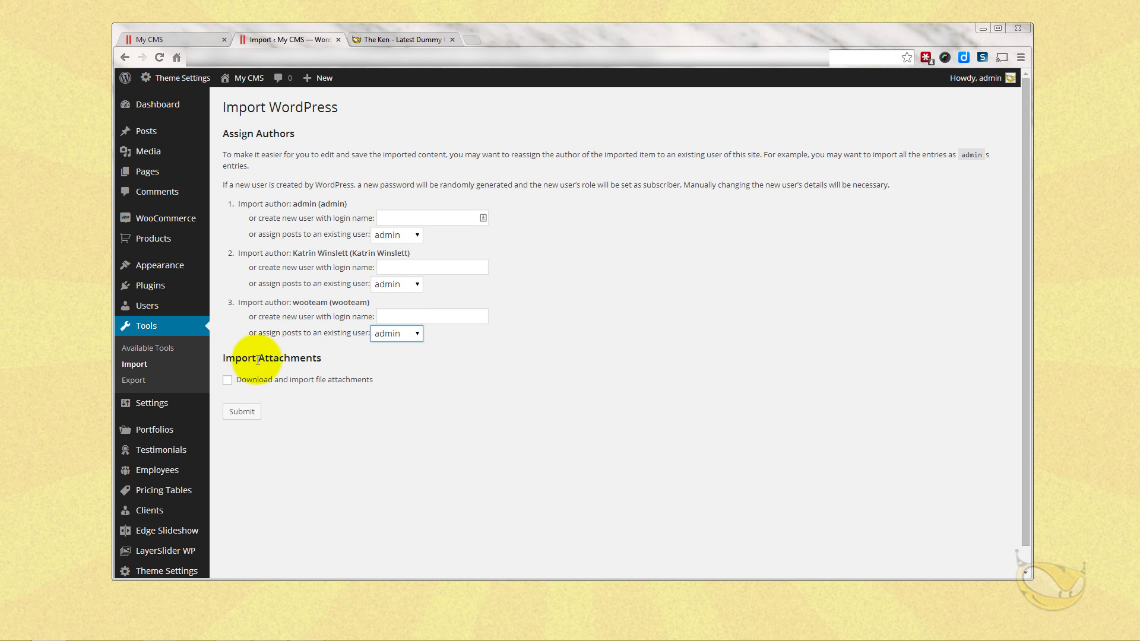
click(226, 381)
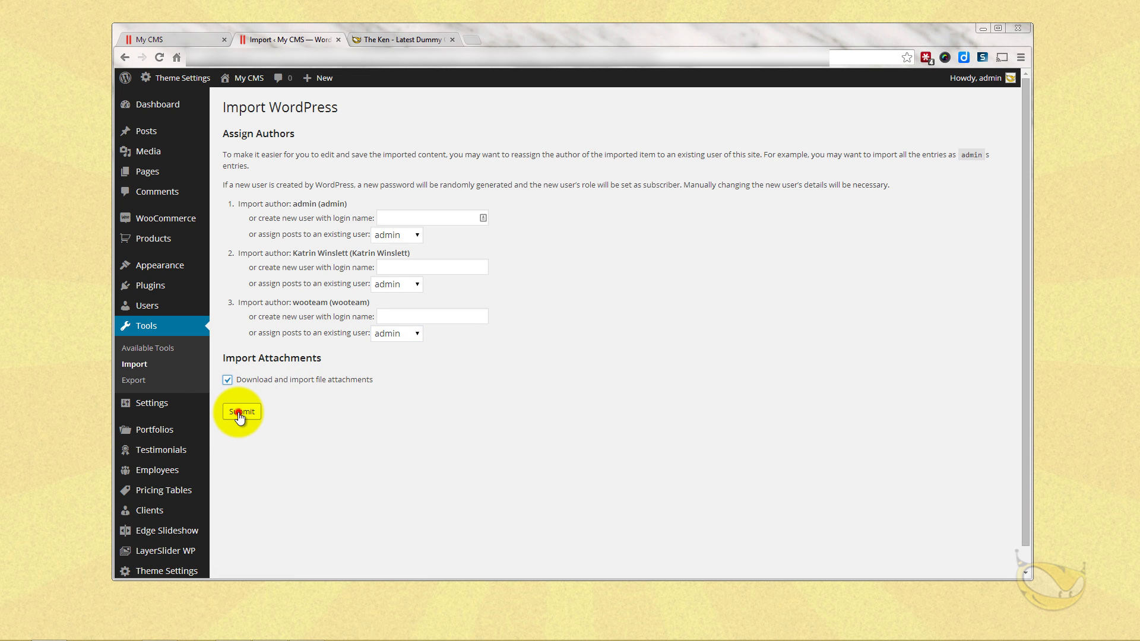
click(240, 412)
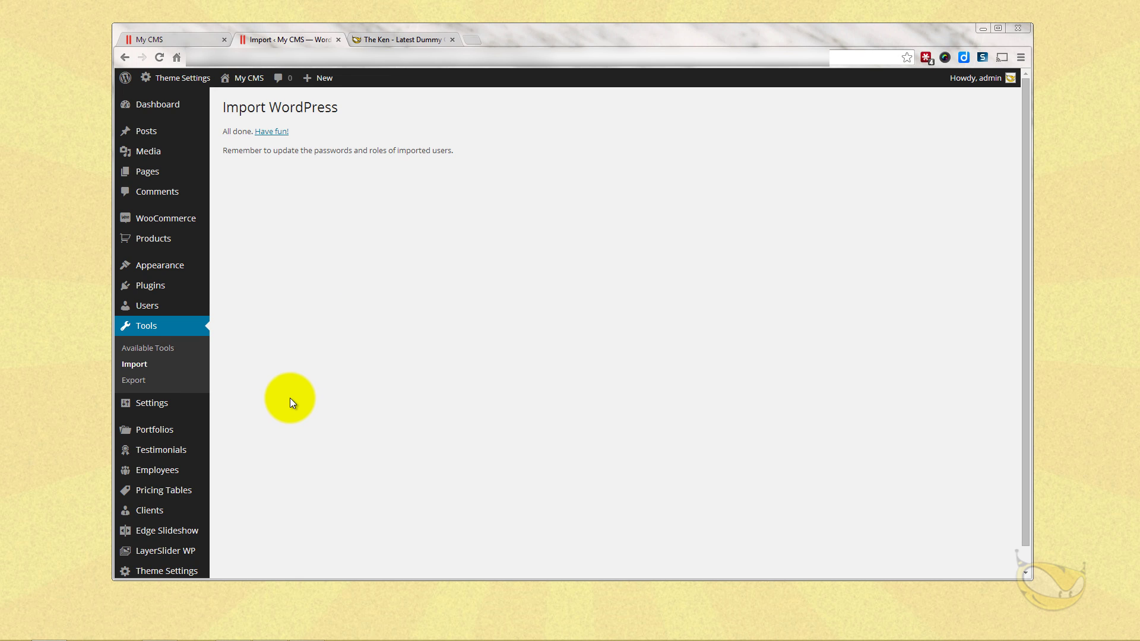
Check the imported entries under Clients, Pricing Tables, Employees, Testimonials and Portfolios.
scroll(290, 398, down, 1)
click(159, 494)
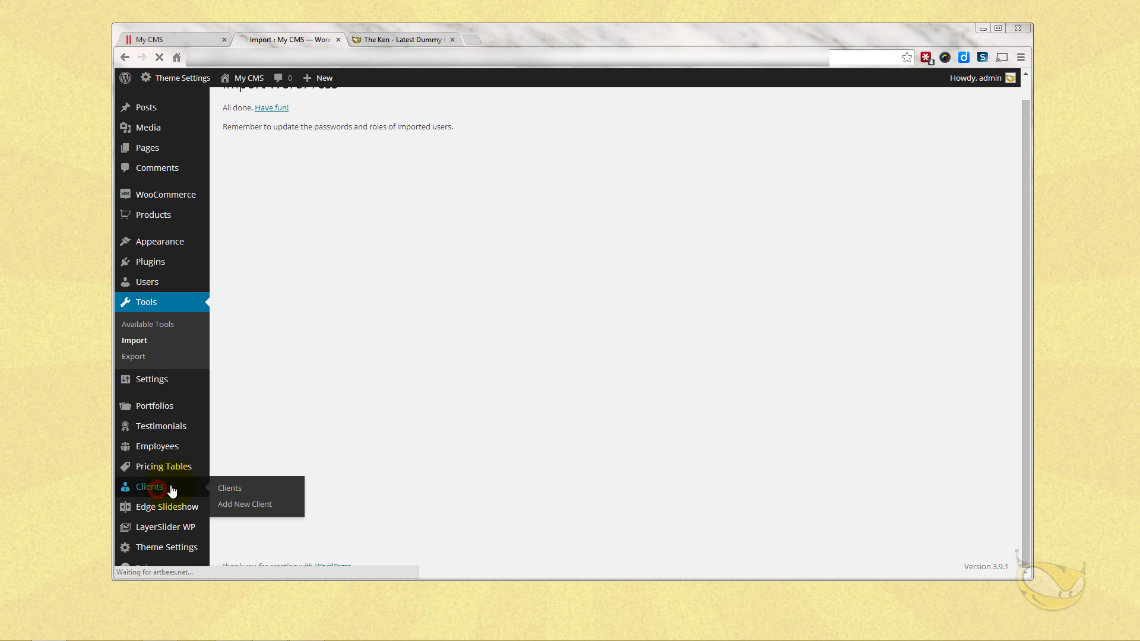
scroll(486, 308, down, 3)
scroll(484, 308, down, 5)
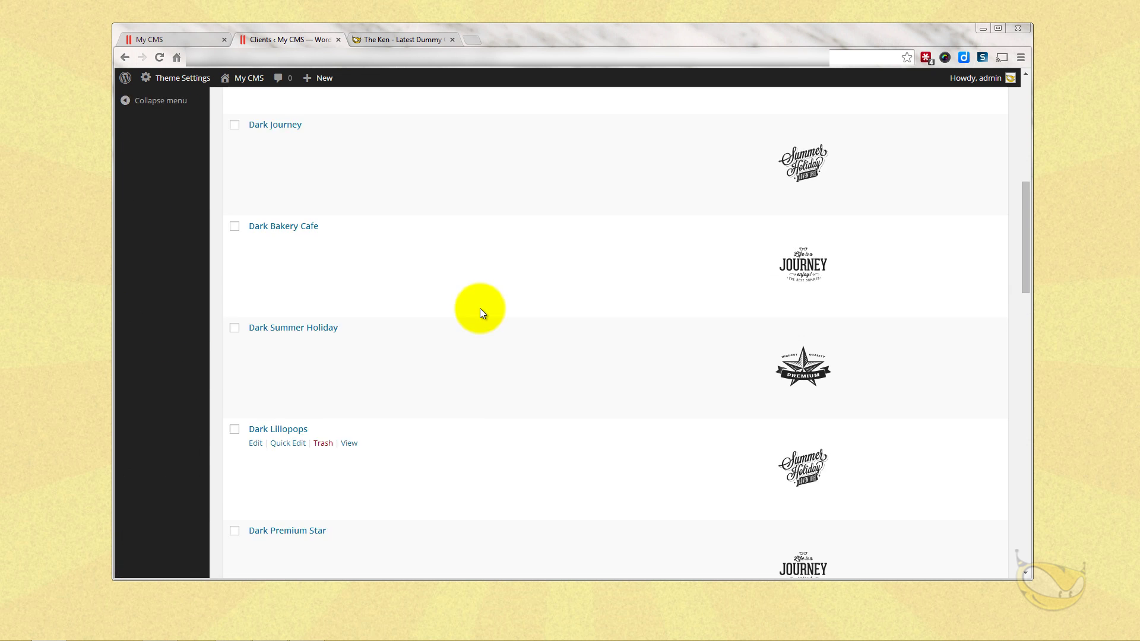
scroll(468, 315, up, 7)
click(158, 373)
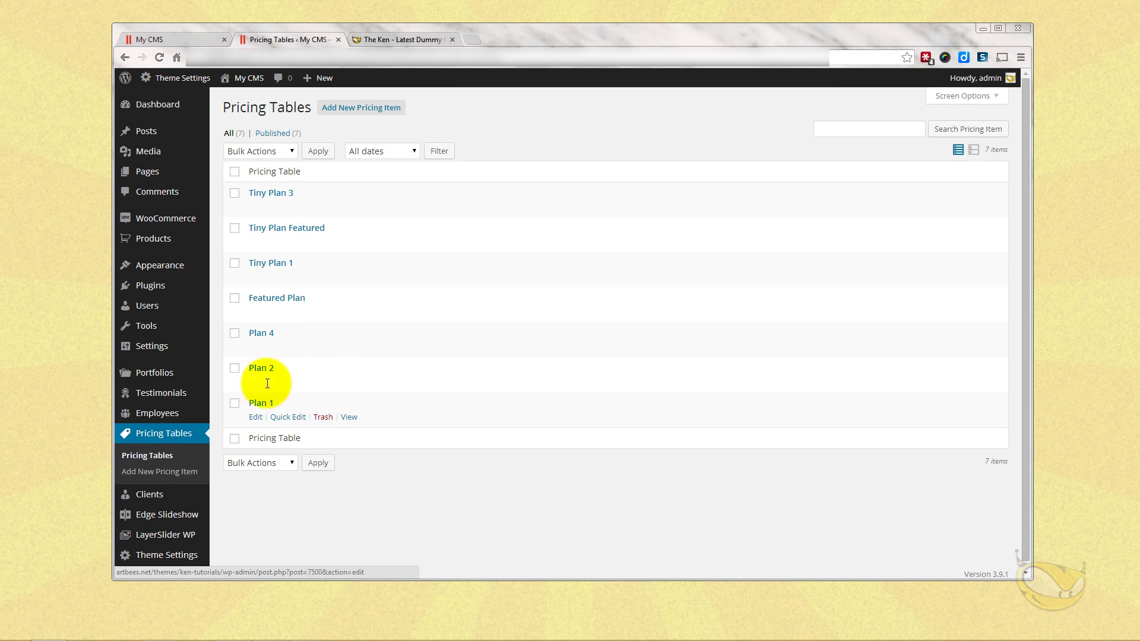
click(169, 415)
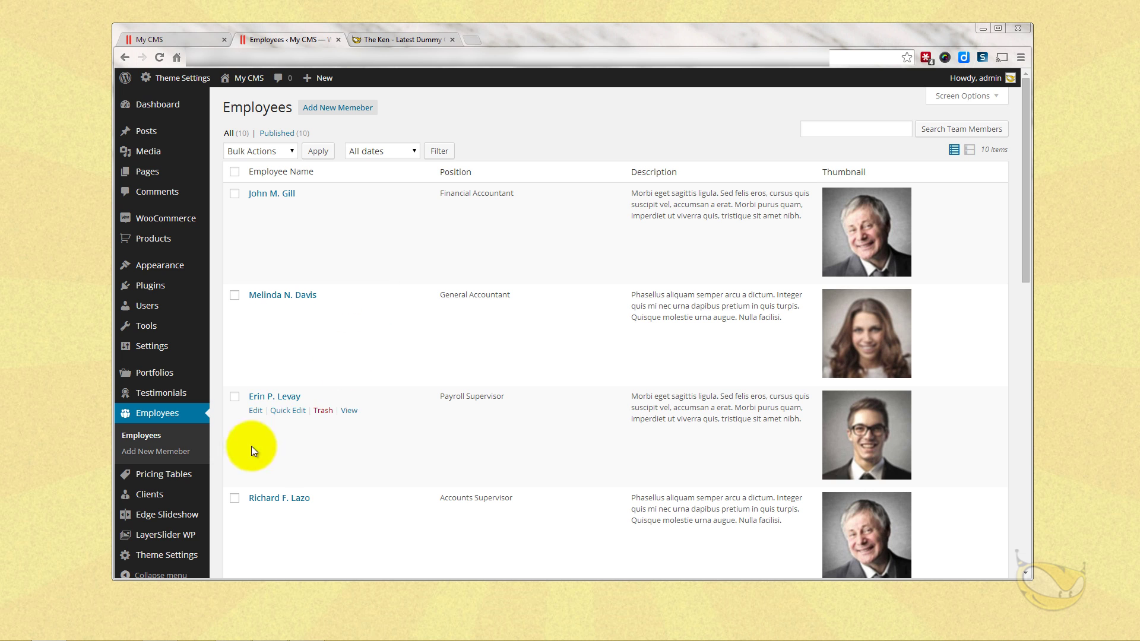
click(166, 393)
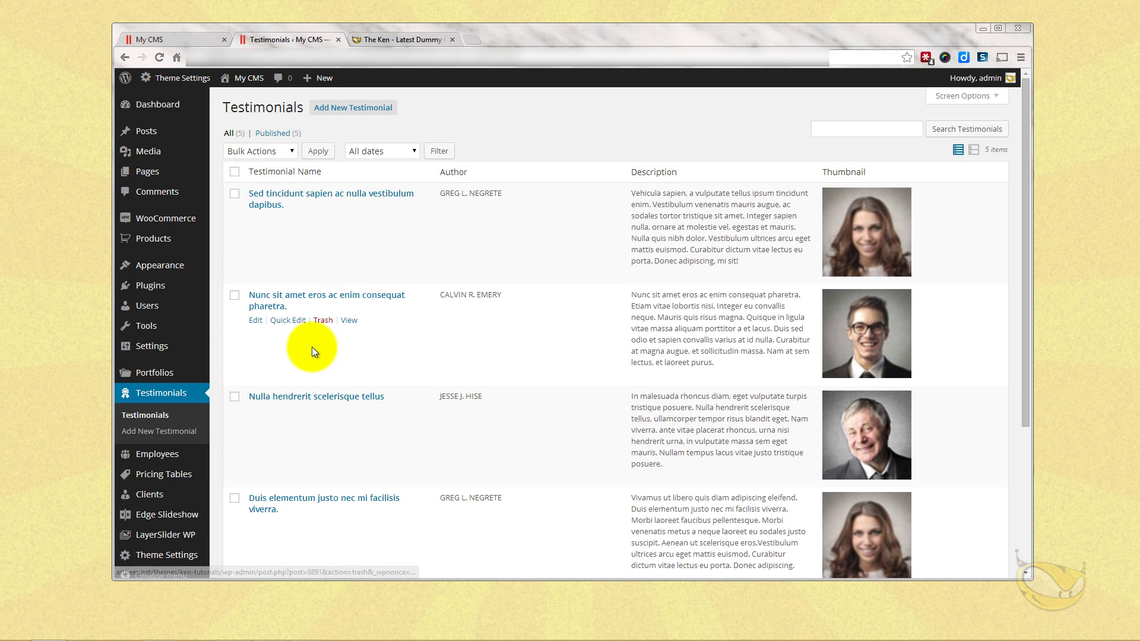
click(157, 372)
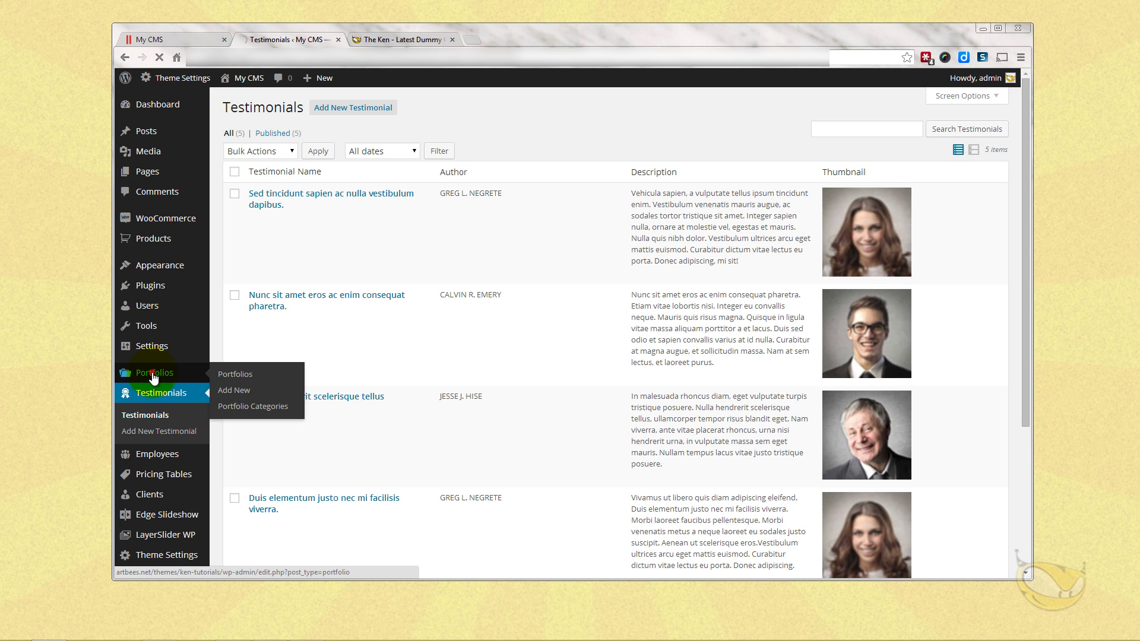
click(247, 373)
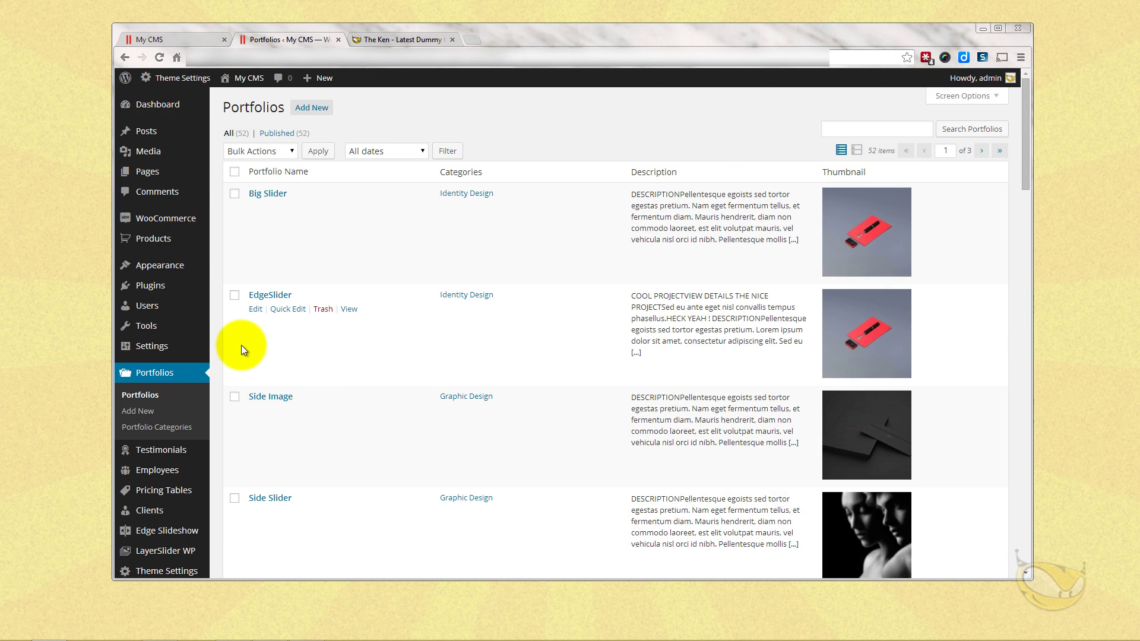
Check the imported WooCommerce products and the files in the media library.
click(164, 239)
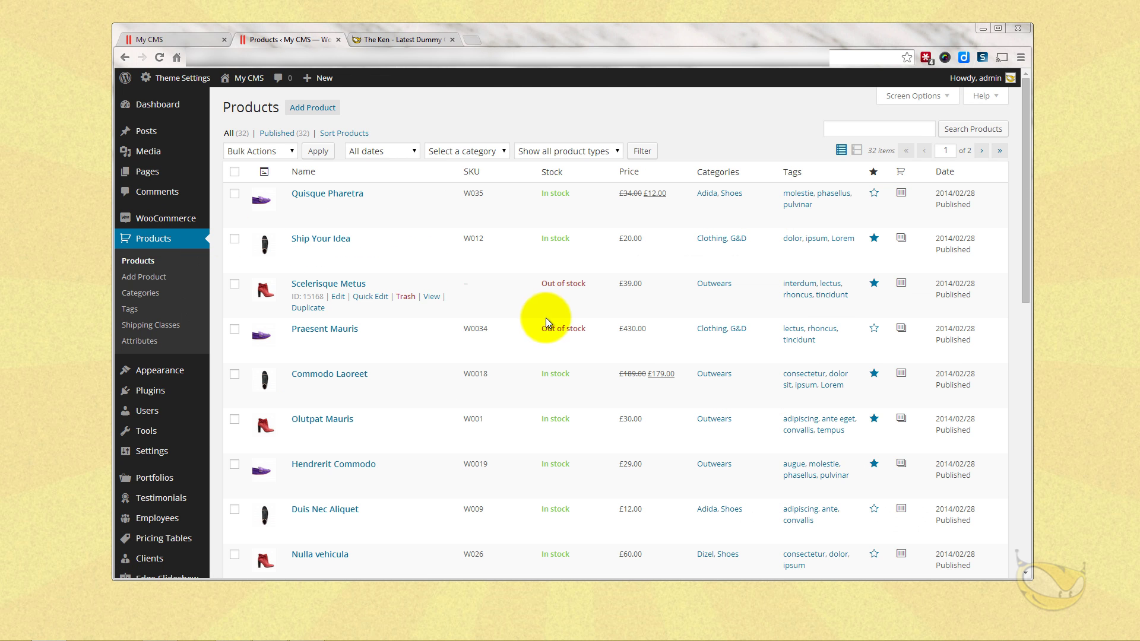
scroll(450, 307, down, 5)
scroll(451, 307, up, 5)
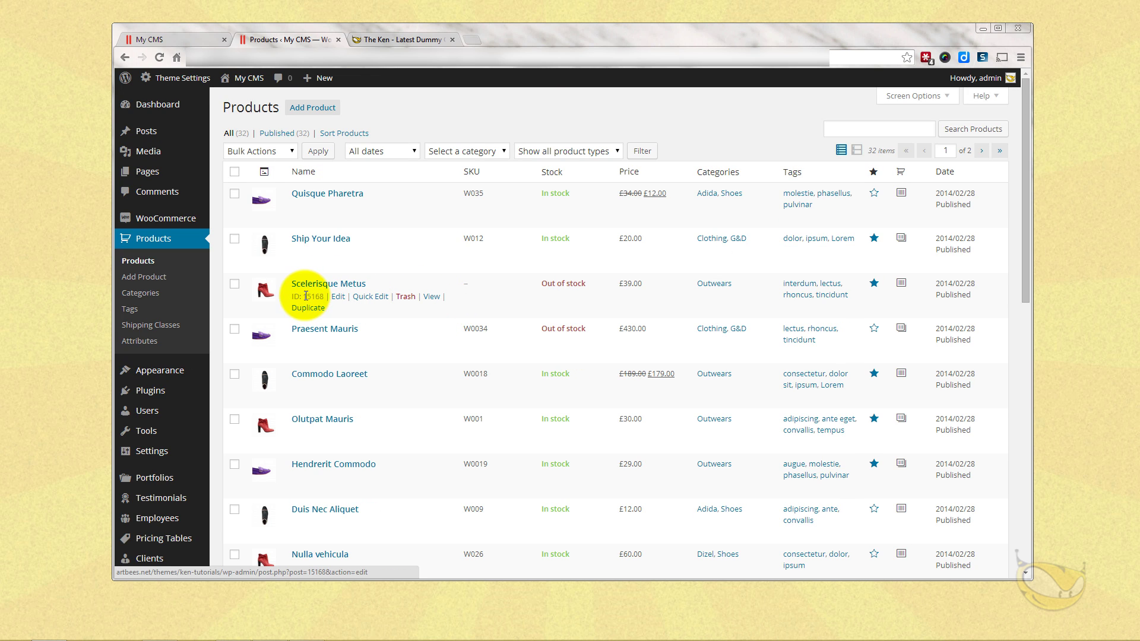
mouse_move(151, 152)
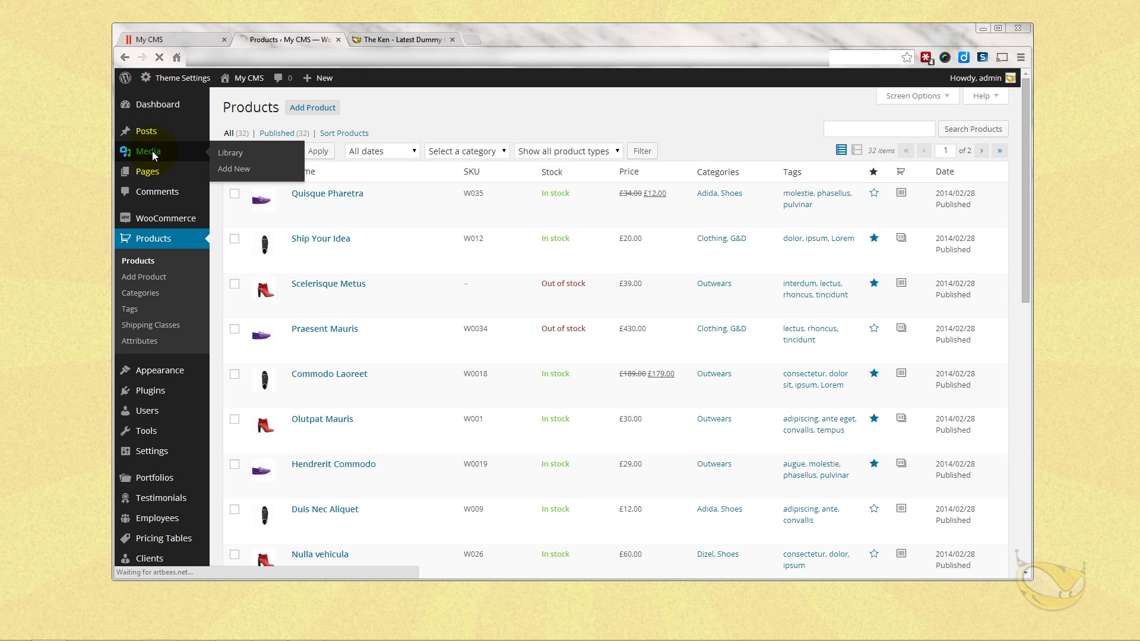
click(211, 168)
scroll(486, 255, down, 10)
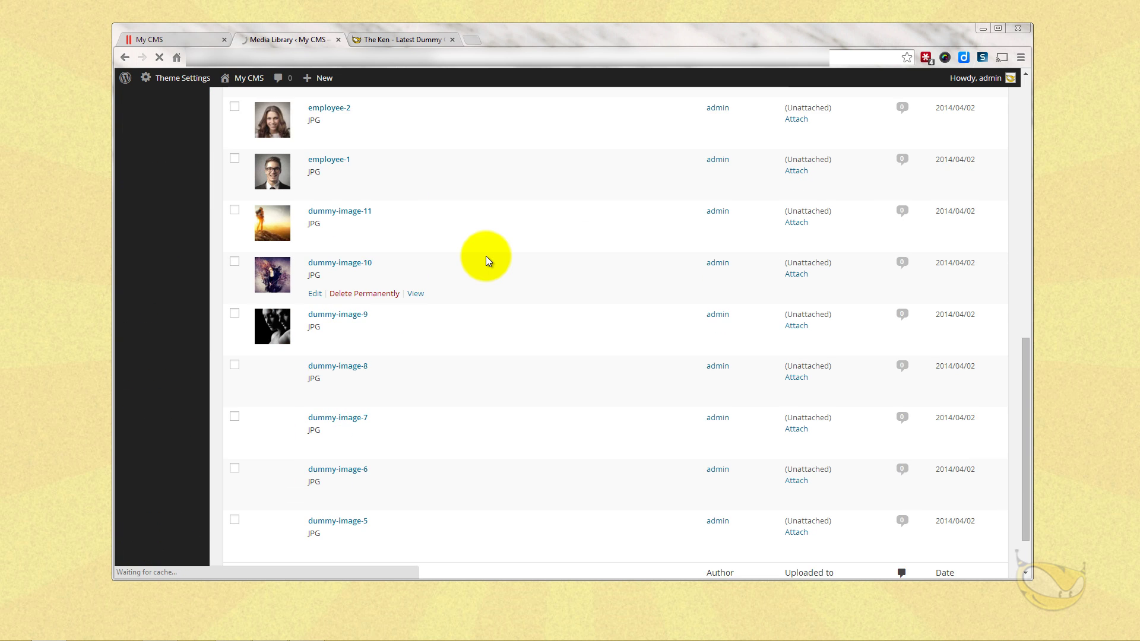
scroll(483, 257, up, 10)
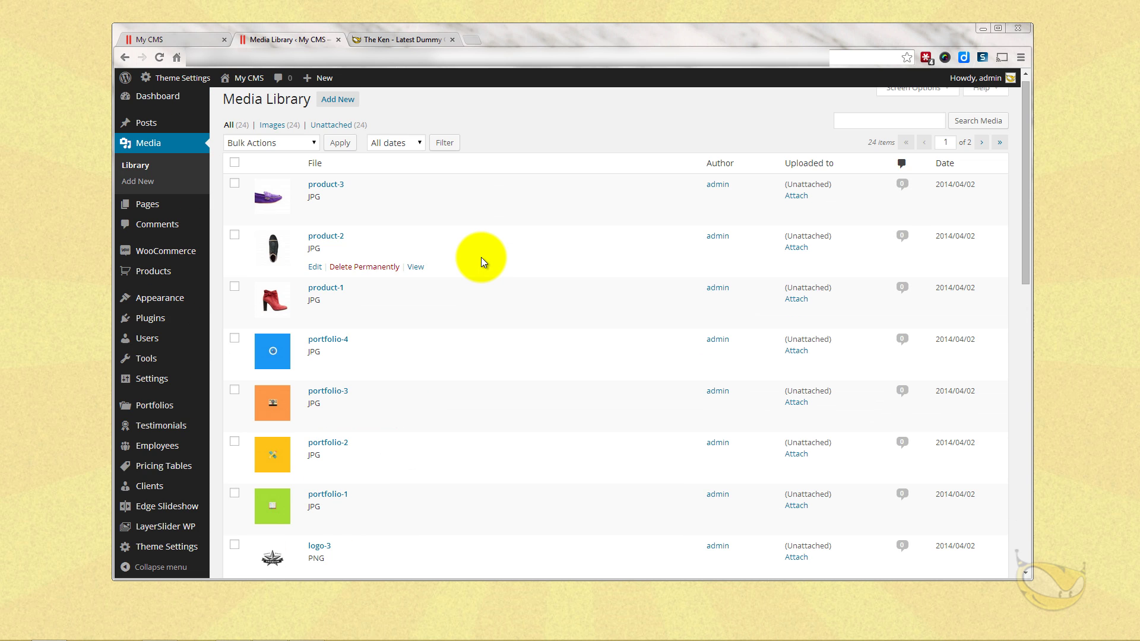
scroll(481, 257, down, 4)
scroll(479, 255, up, 5)
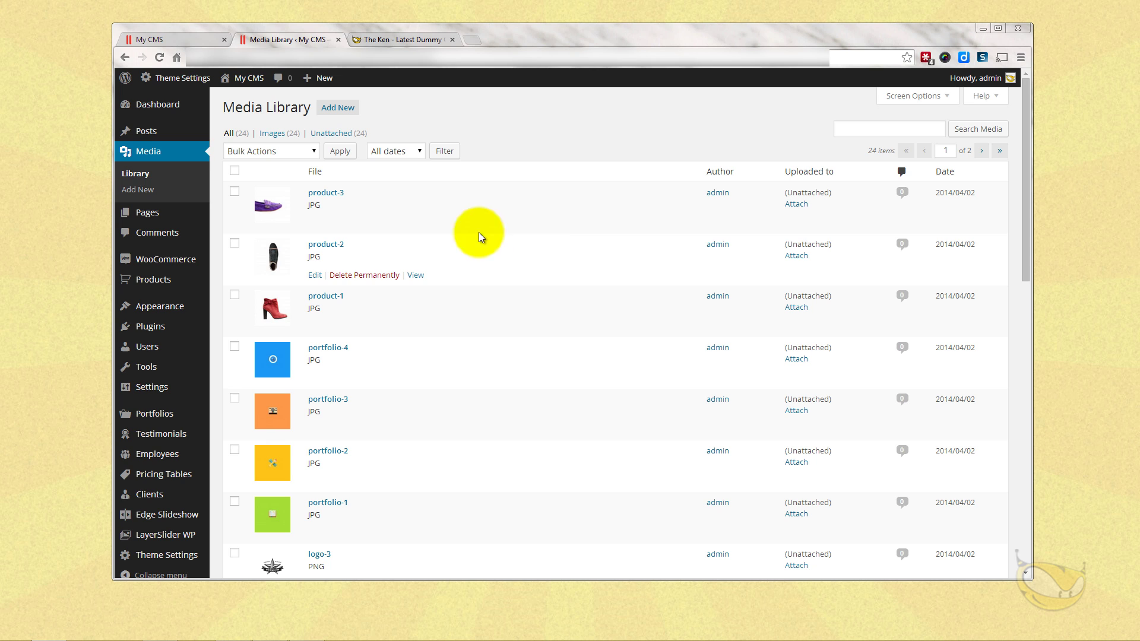
Look through the imported pages, including the Shortcodes page and its sub-pages on page 5 of the list.
click(150, 215)
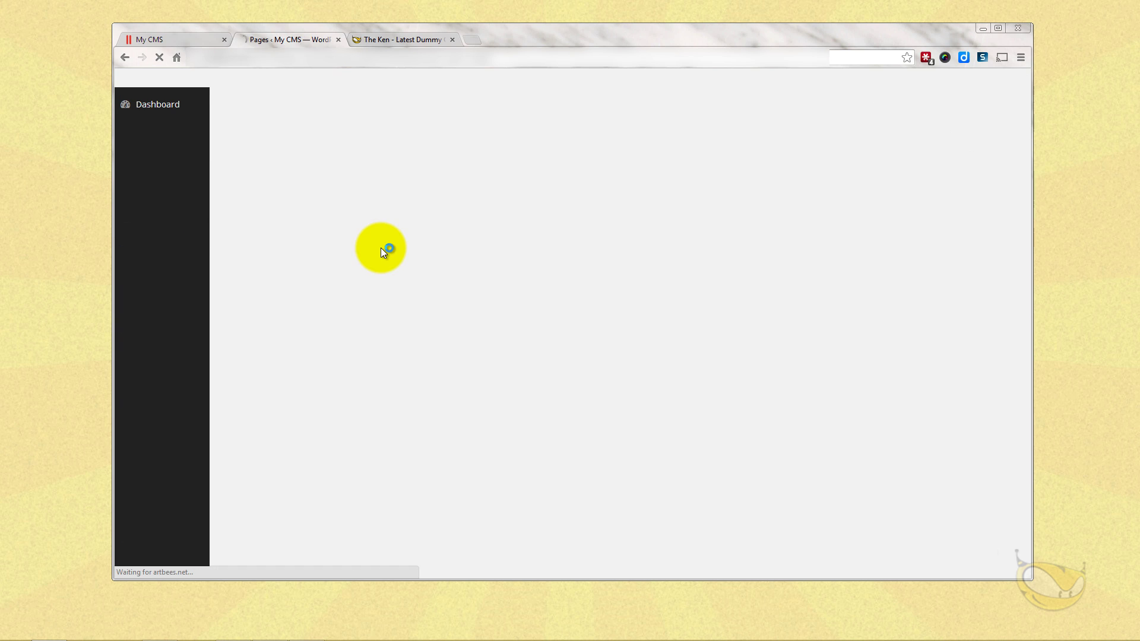
scroll(641, 430, down, 6)
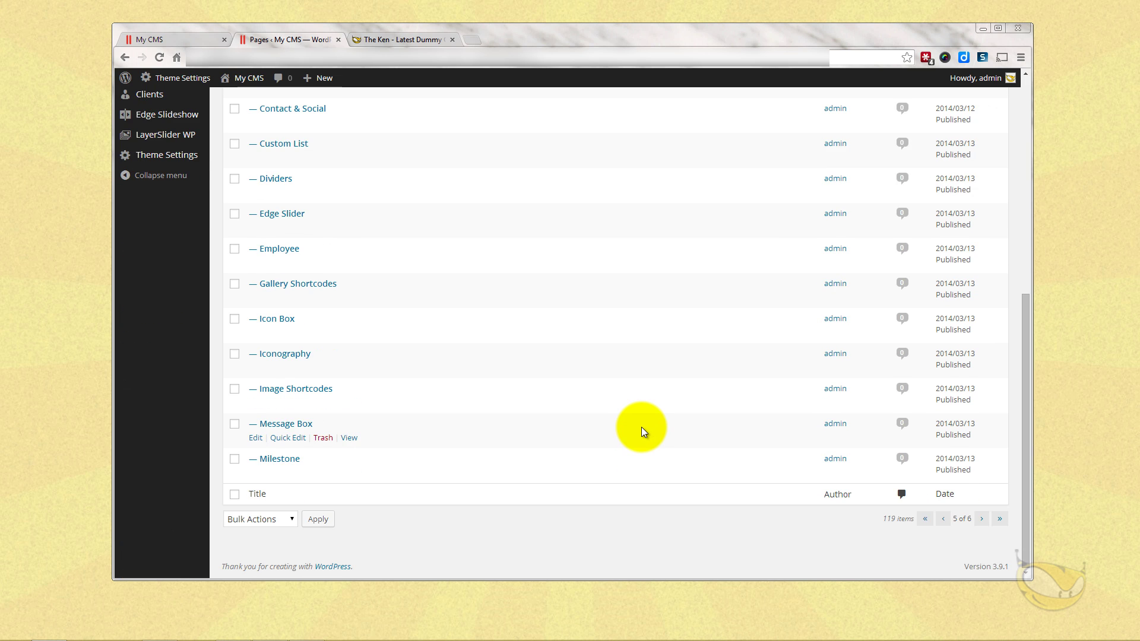
scroll(641, 429, up, 7)
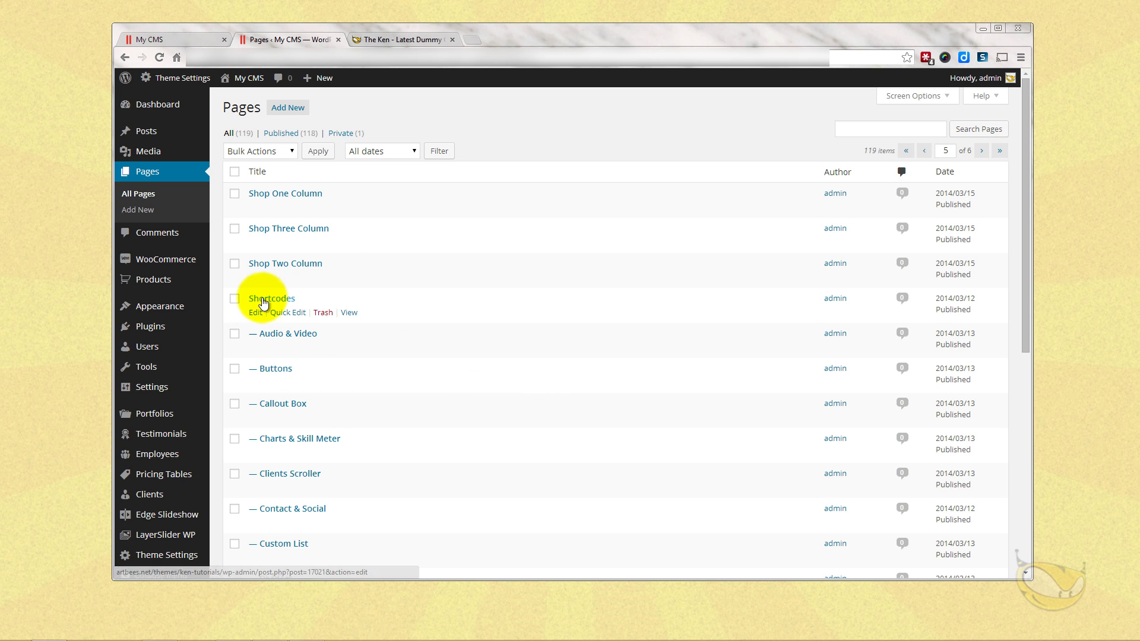
scroll(261, 313, down, 4)
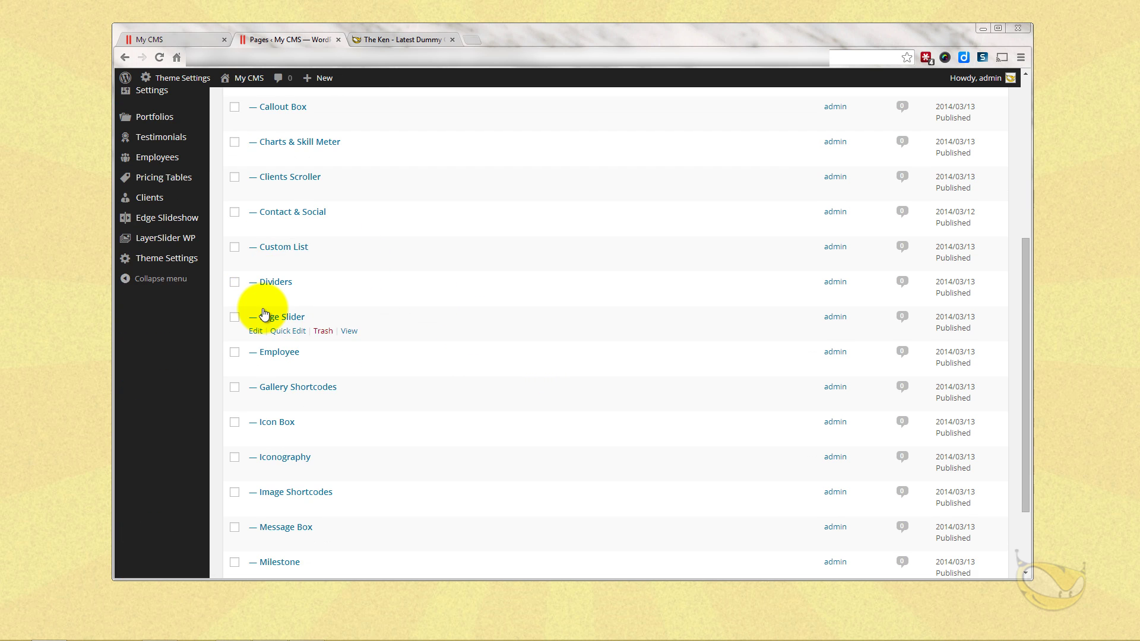
scroll(263, 310, up, 2)
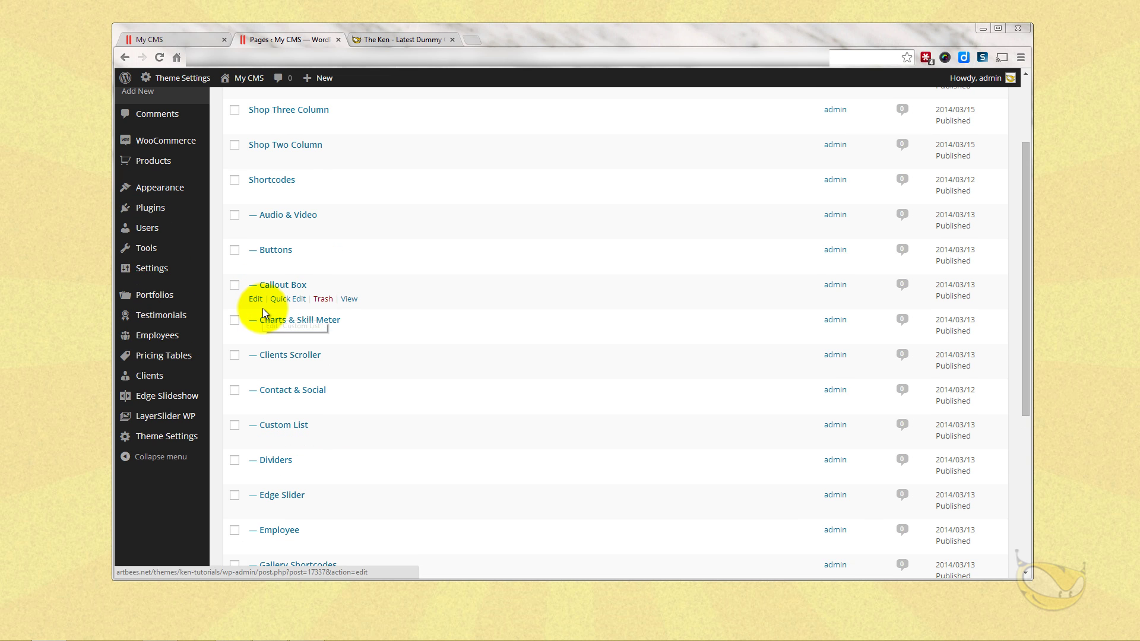
Set the reading settings to show the static page Default Homepage as the front page and save the changes.
mouse_move(145, 269)
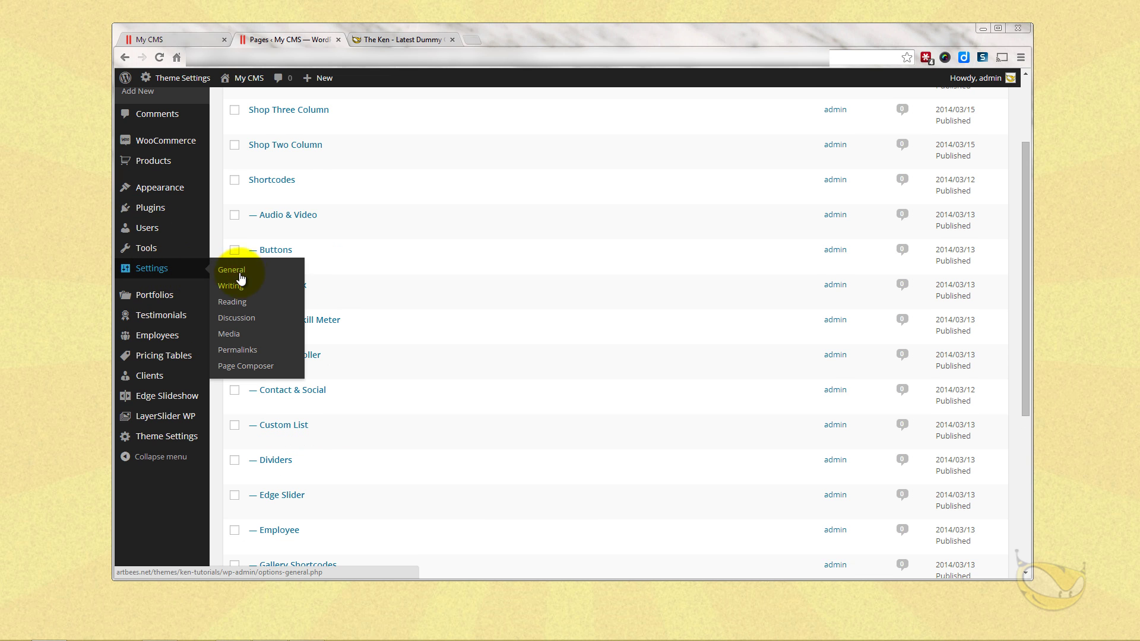
click(241, 301)
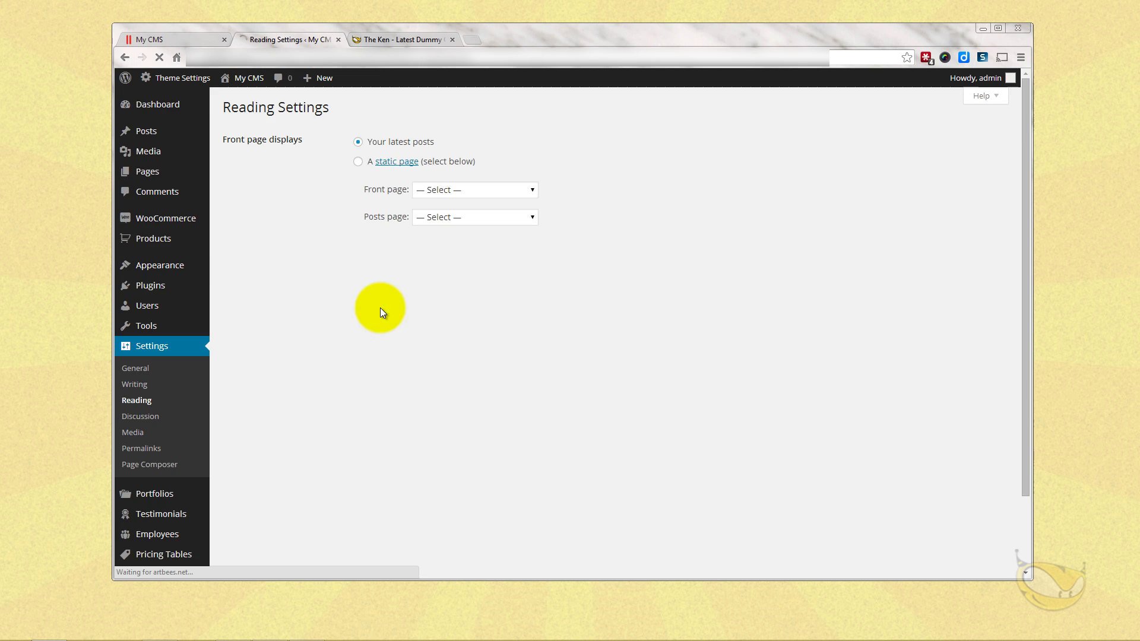
click(368, 306)
click(358, 163)
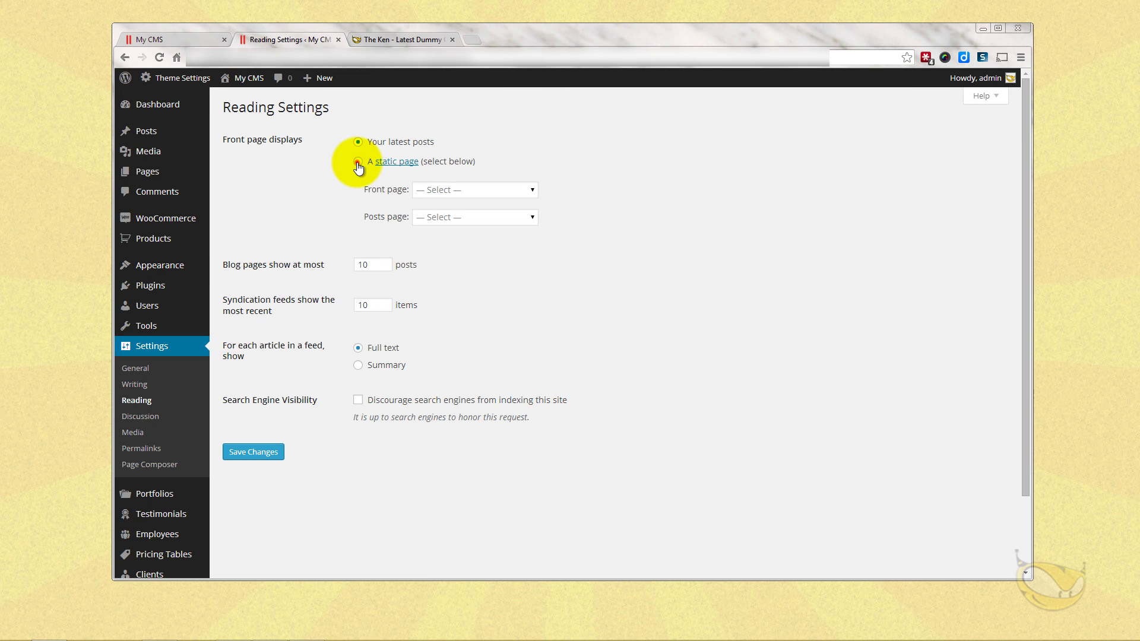
click(449, 188)
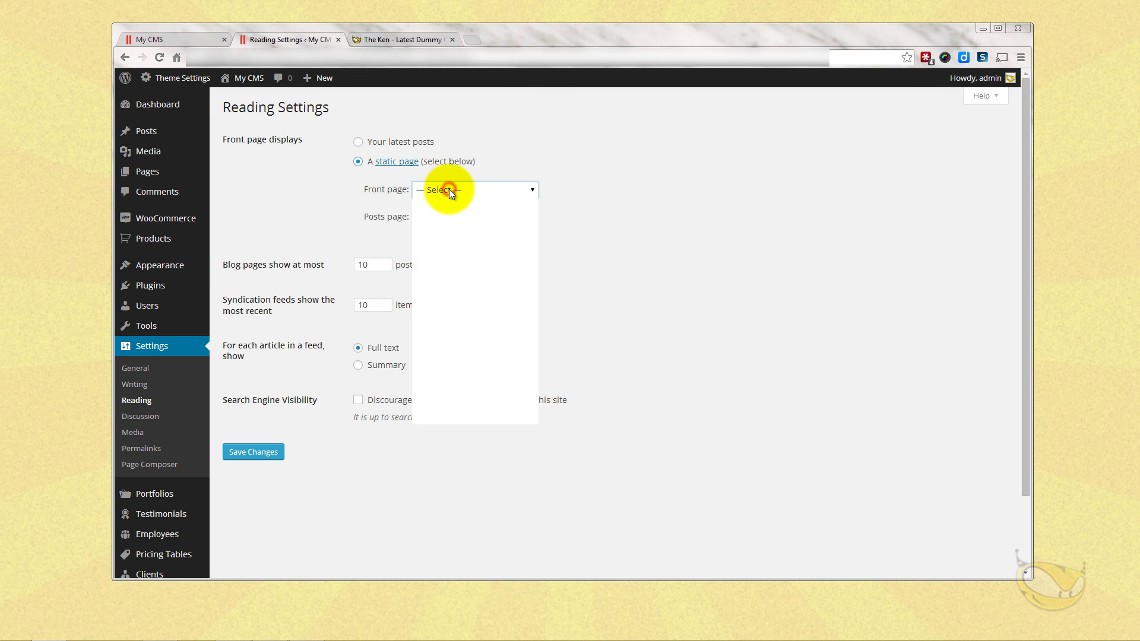
drag(532, 223, 530, 258)
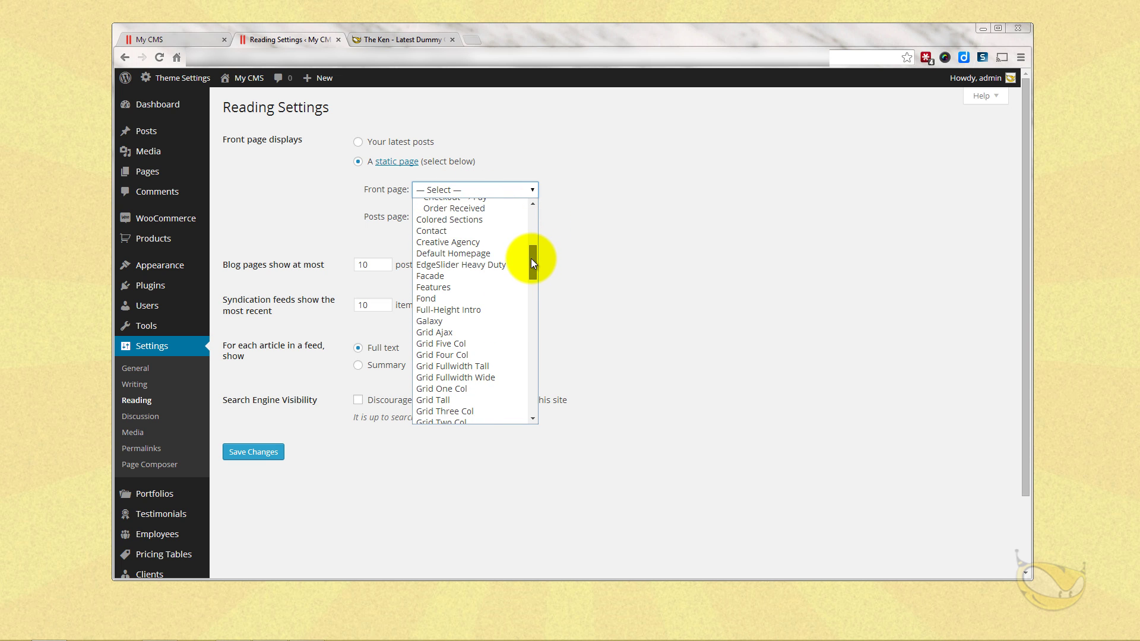
click(461, 252)
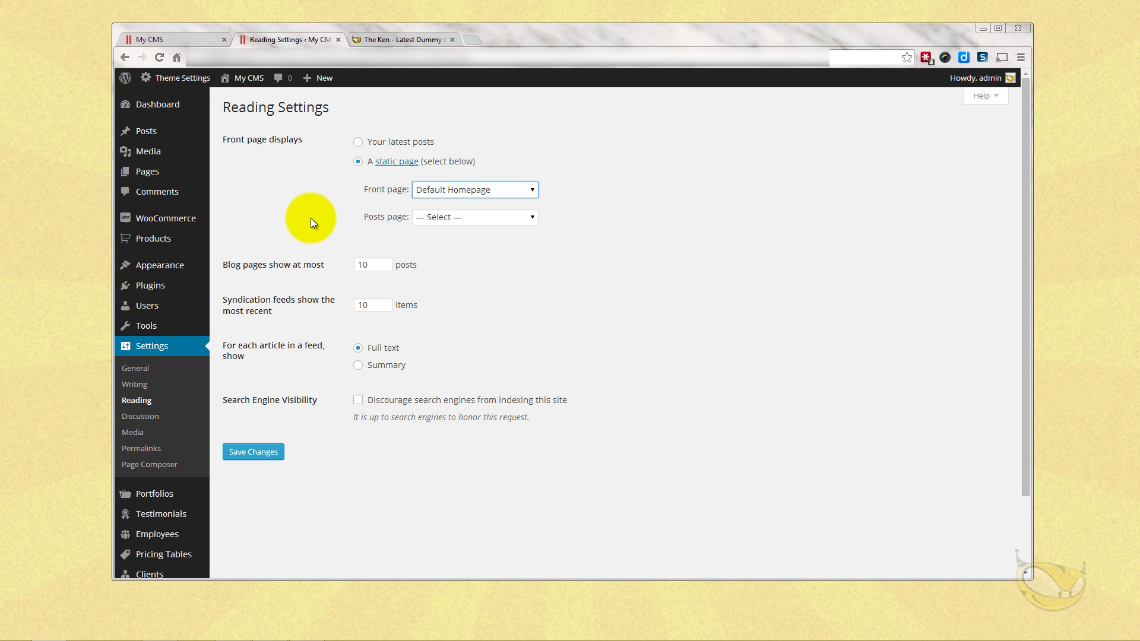
click(259, 454)
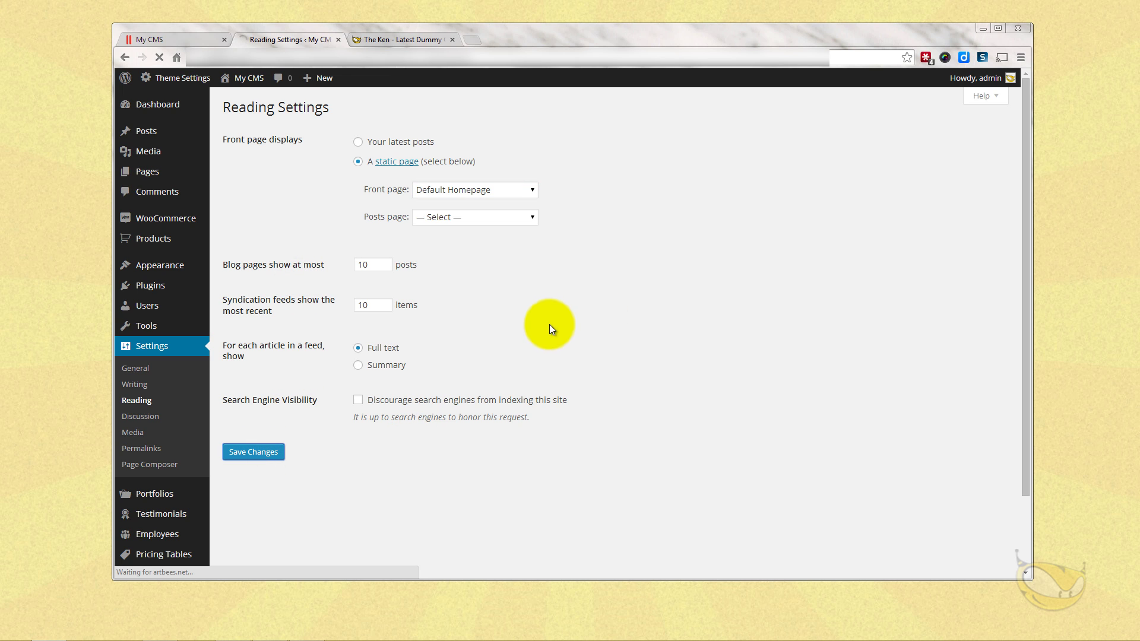
Reload the site's front page in the other browser tab and look through the sections of the homepage.
click(165, 39)
click(159, 57)
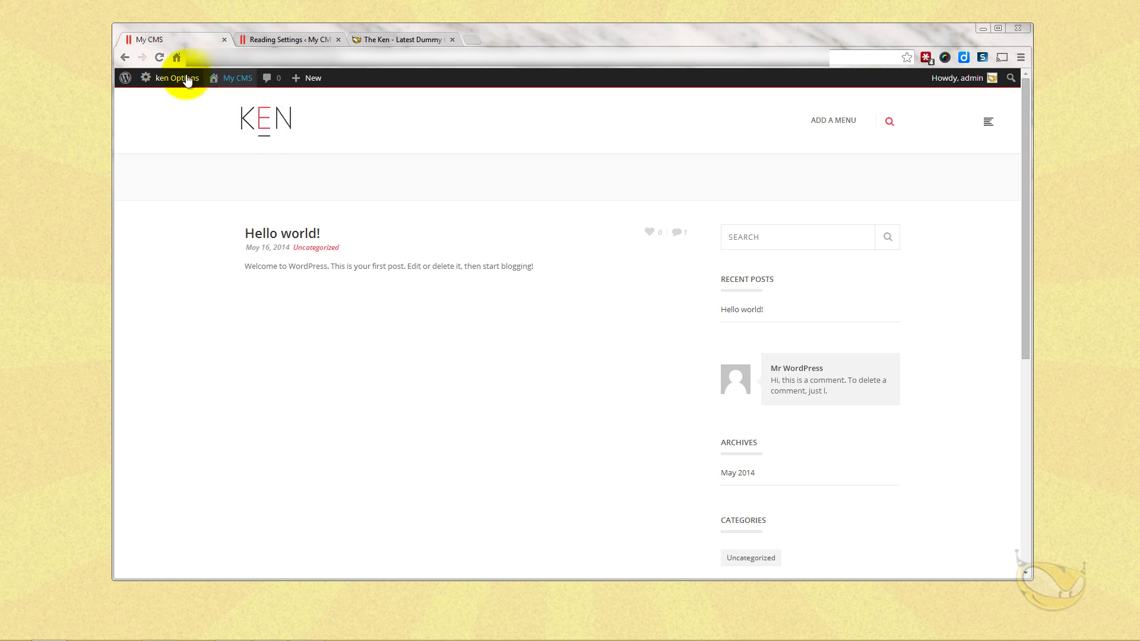
click(160, 57)
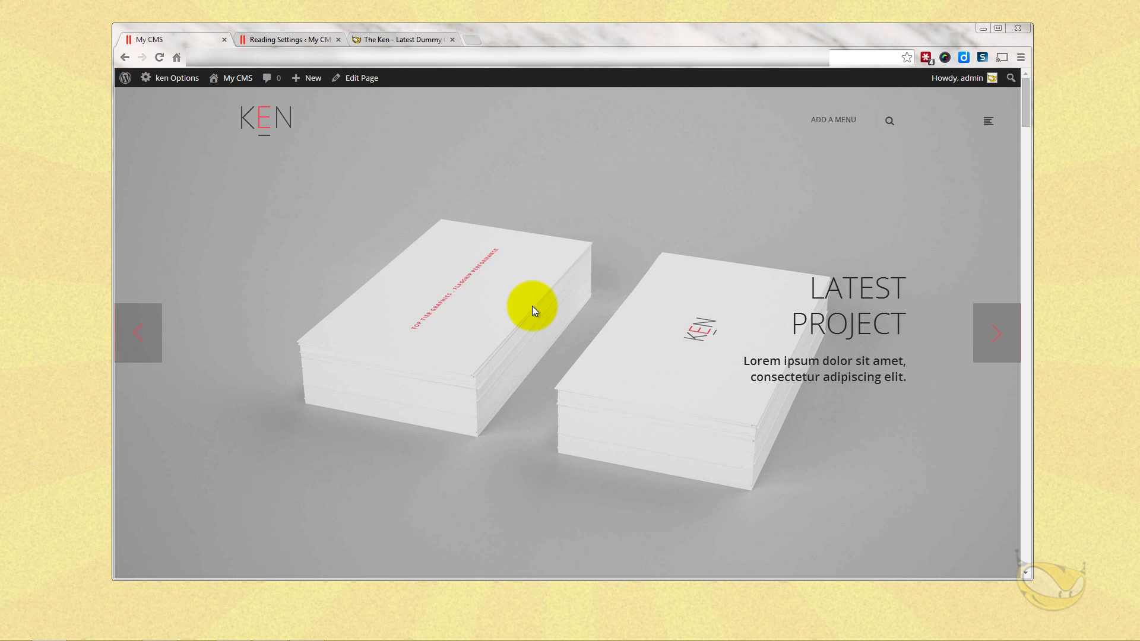
scroll(531, 305, down, 10)
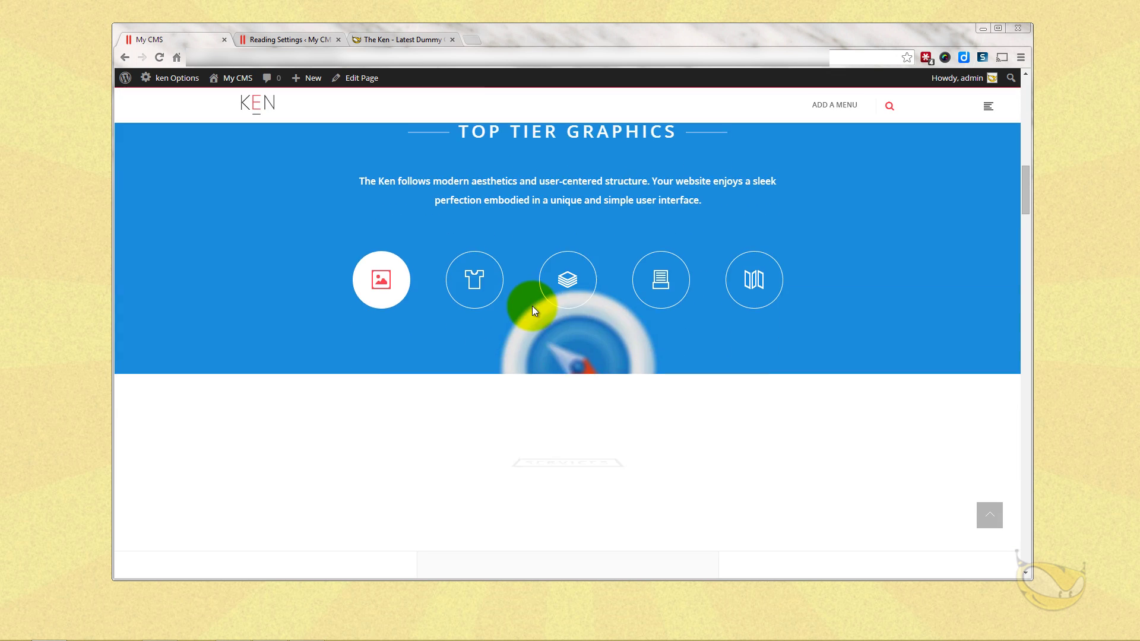
scroll(532, 305, down, 15)
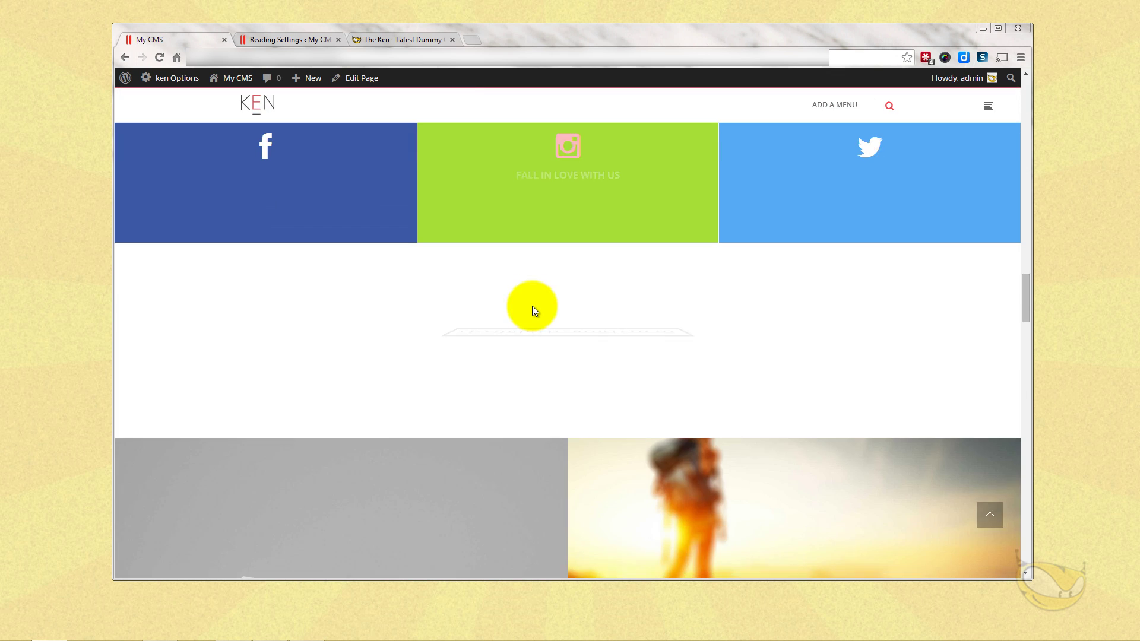
scroll(532, 305, down, 15)
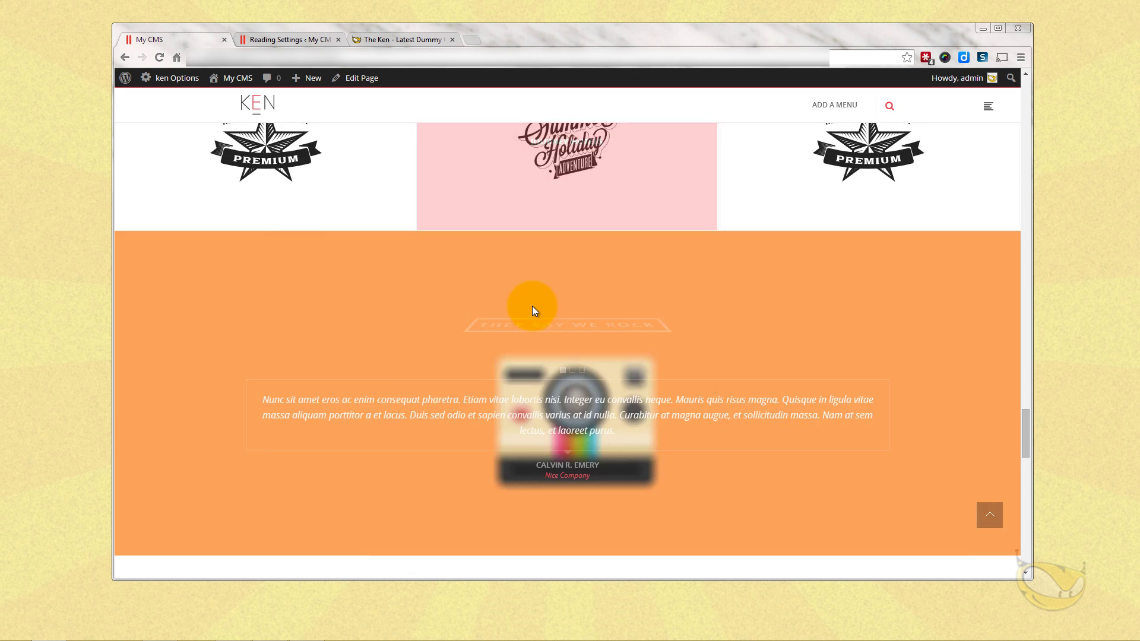
Look through the remaining homepage sections down to the contact form and footer, and return to the slideshow at its beginning.
scroll(531, 305, down, 15)
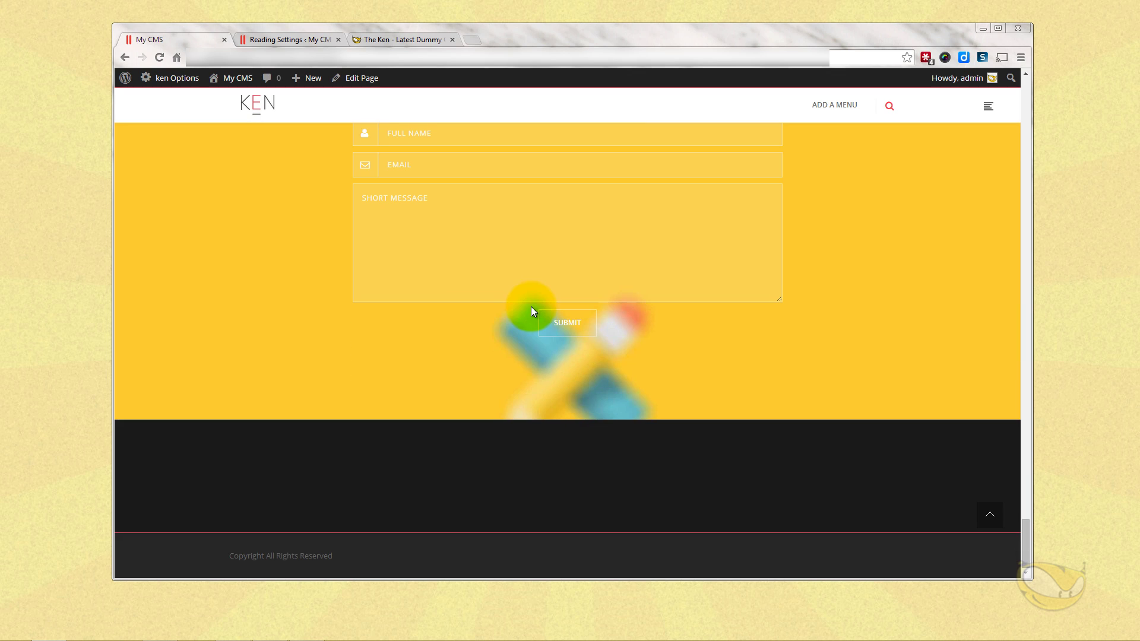
scroll(531, 307, up, 20)
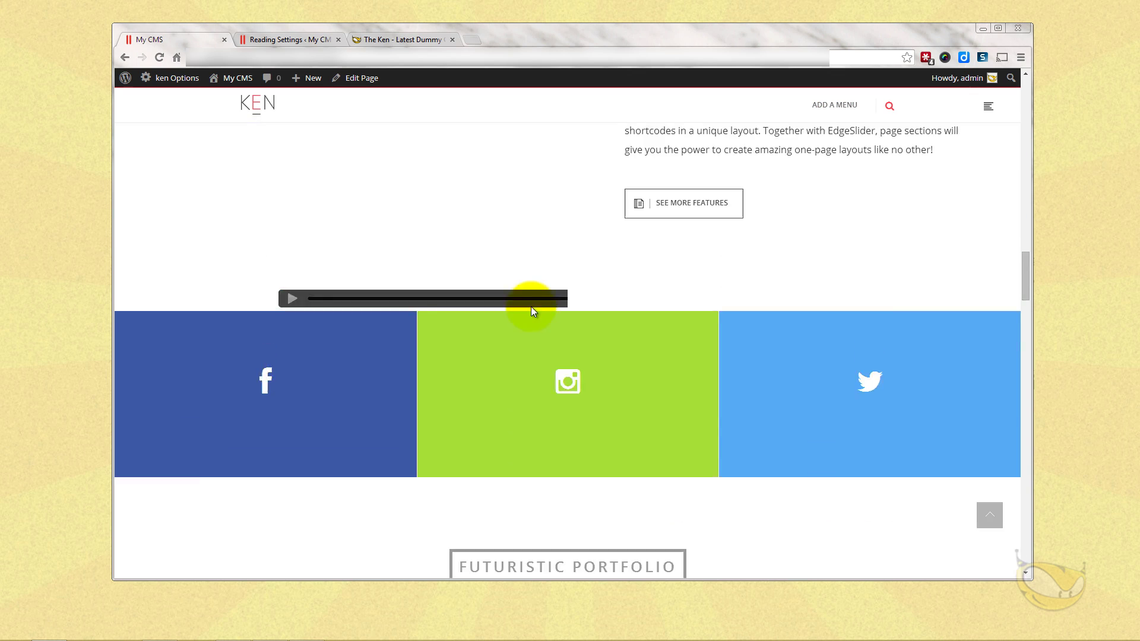
scroll(531, 307, up, 20)
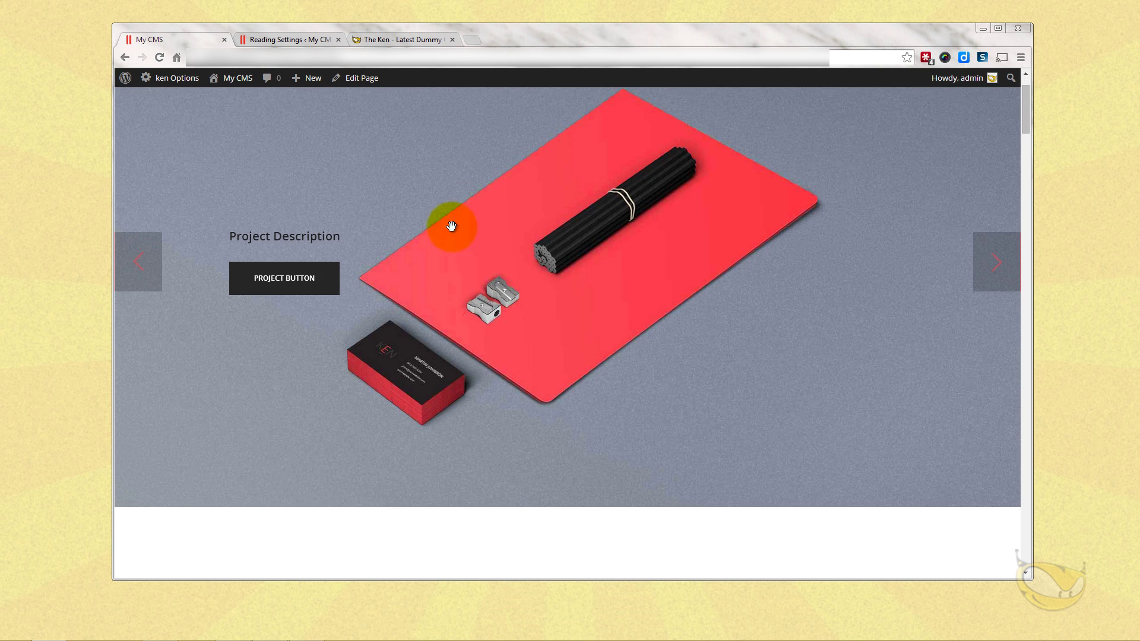
scroll(452, 227, up, 2)
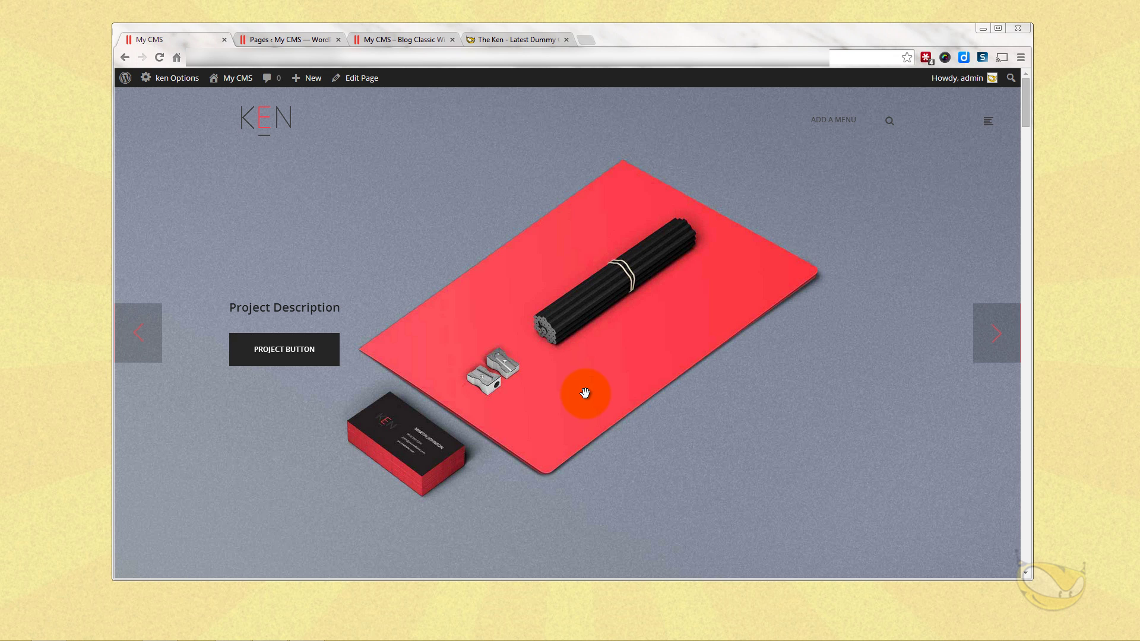
mouse_move(585, 393)
mouse_down()
mouse_move(572, 376)
mouse_move(517, 387)
mouse_move(498, 403)
mouse_up()
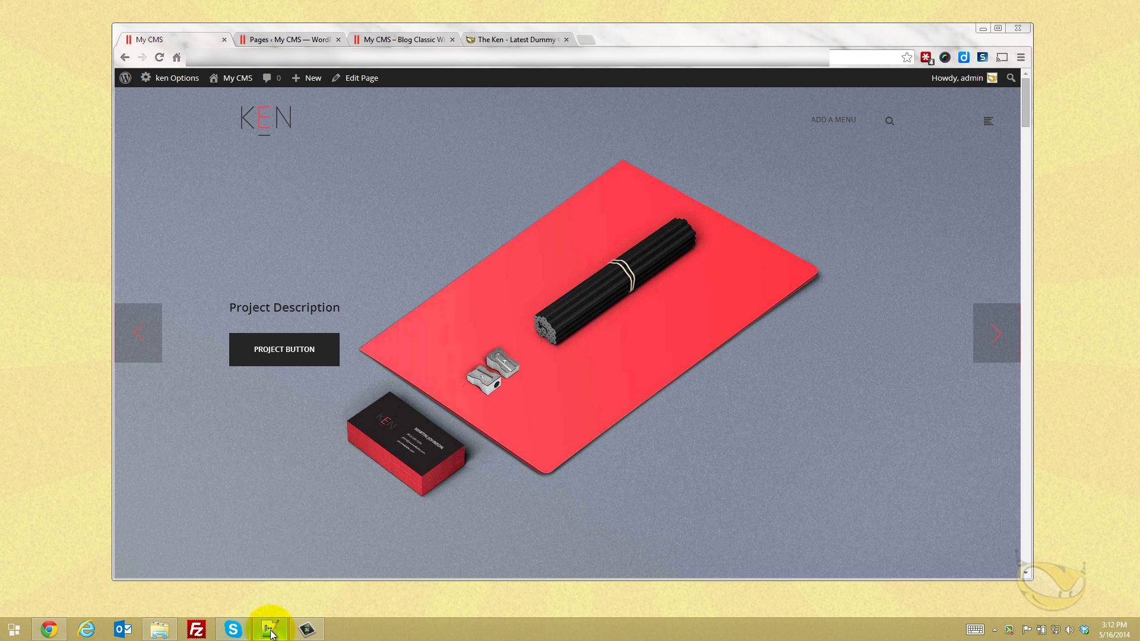
Switch to File Explorer and open the Specific_Post_Types folder inside theKEN1.2, main, DummyContent, DummyContent.
mouse_move(271, 631)
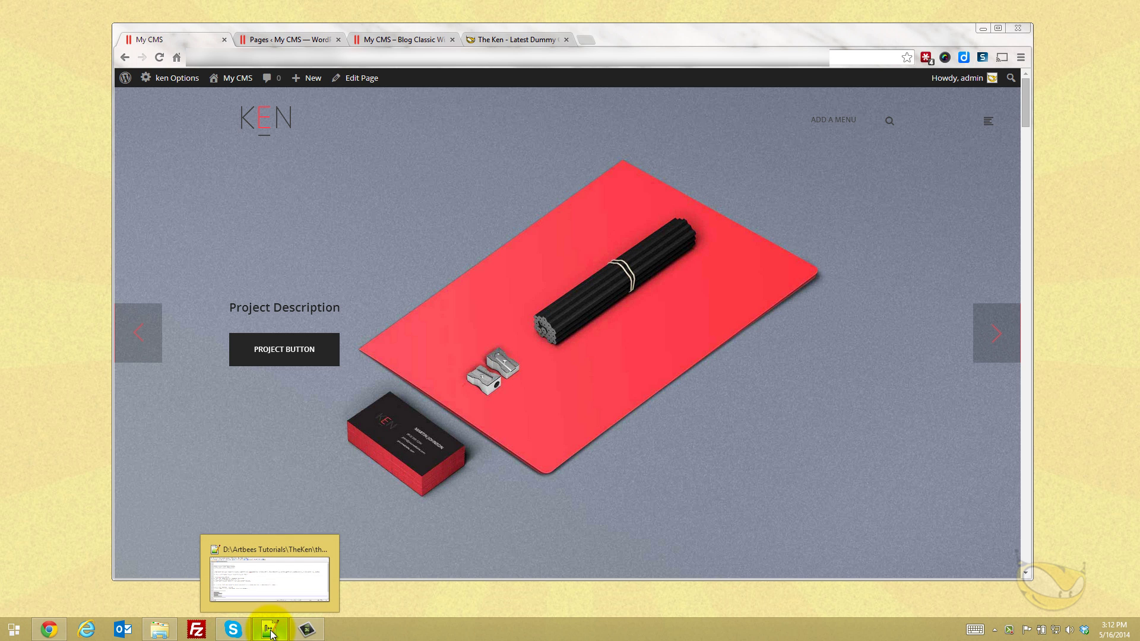
click(159, 629)
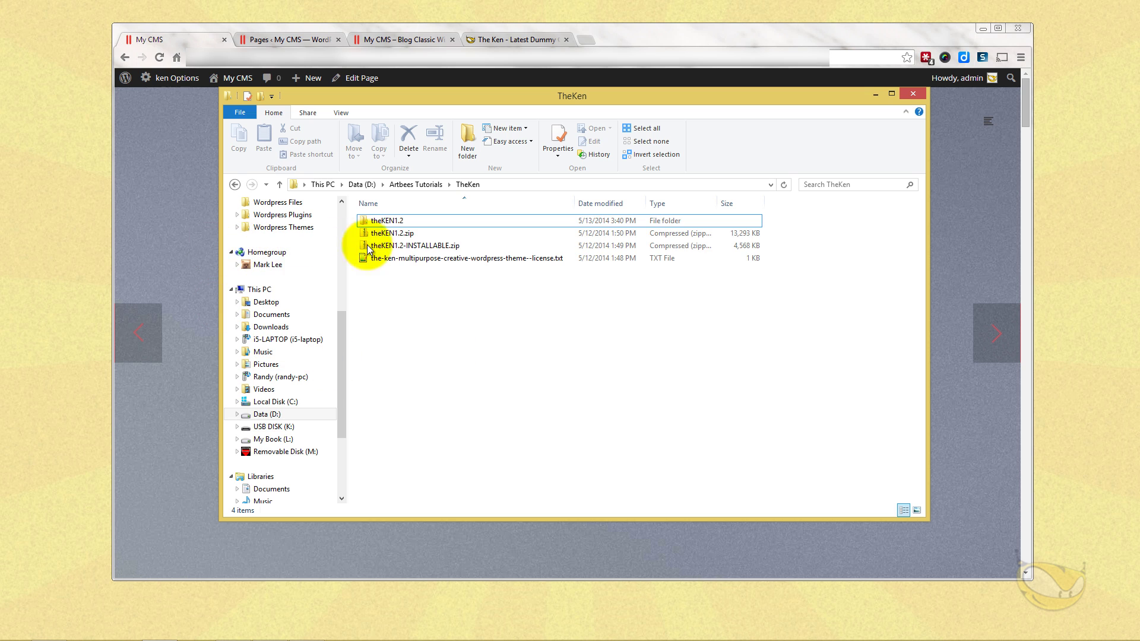
click(389, 221)
double_click(390, 222)
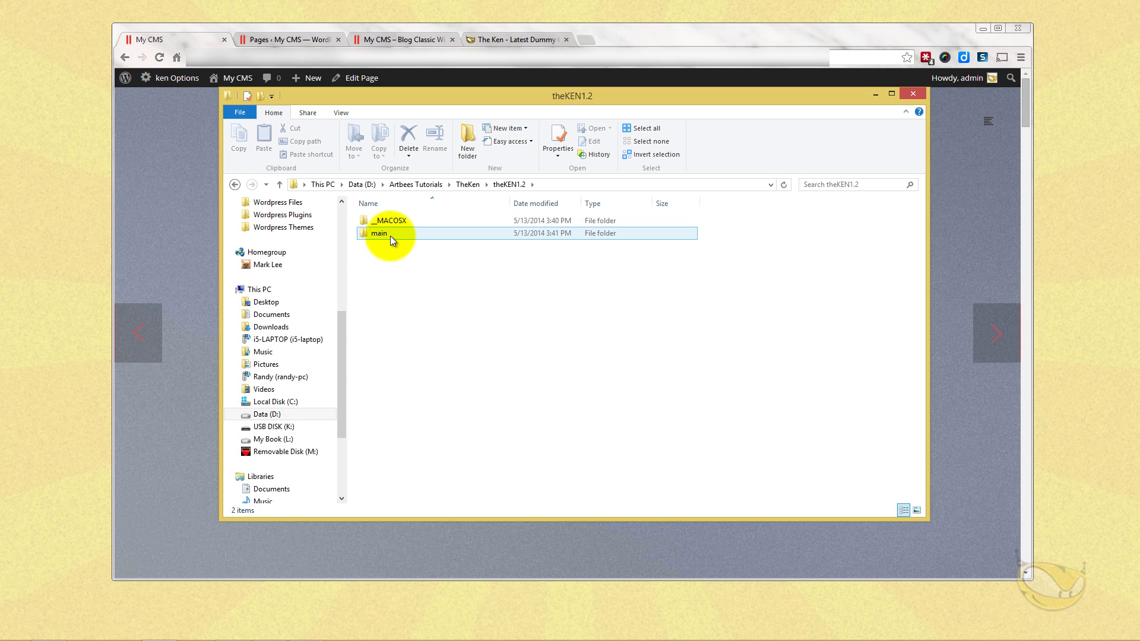
double_click(390, 234)
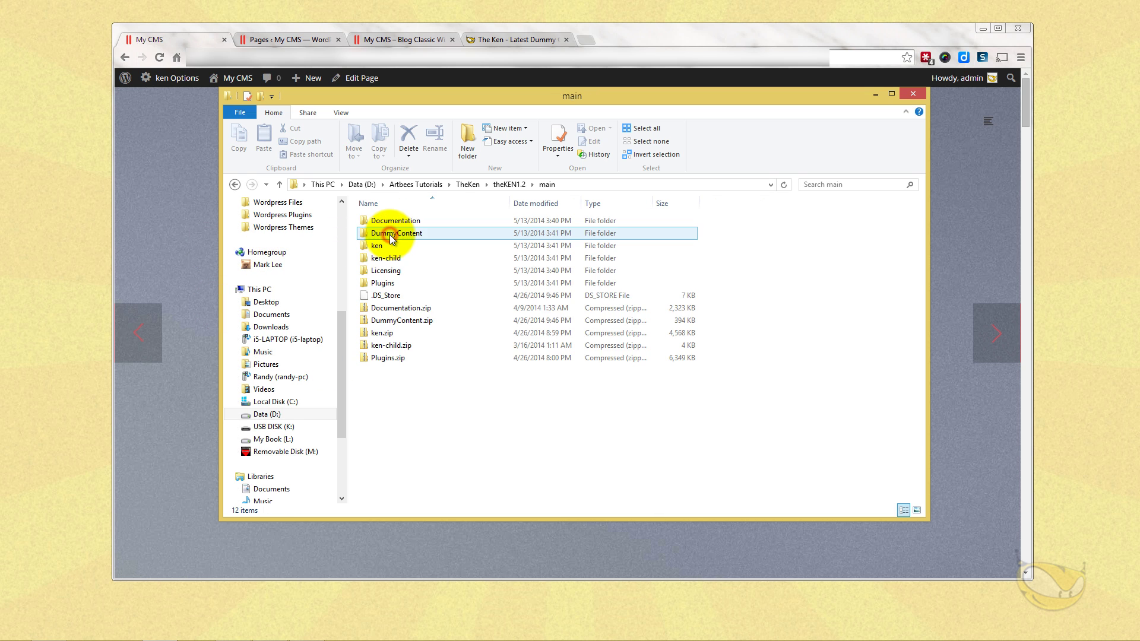
double_click(396, 235)
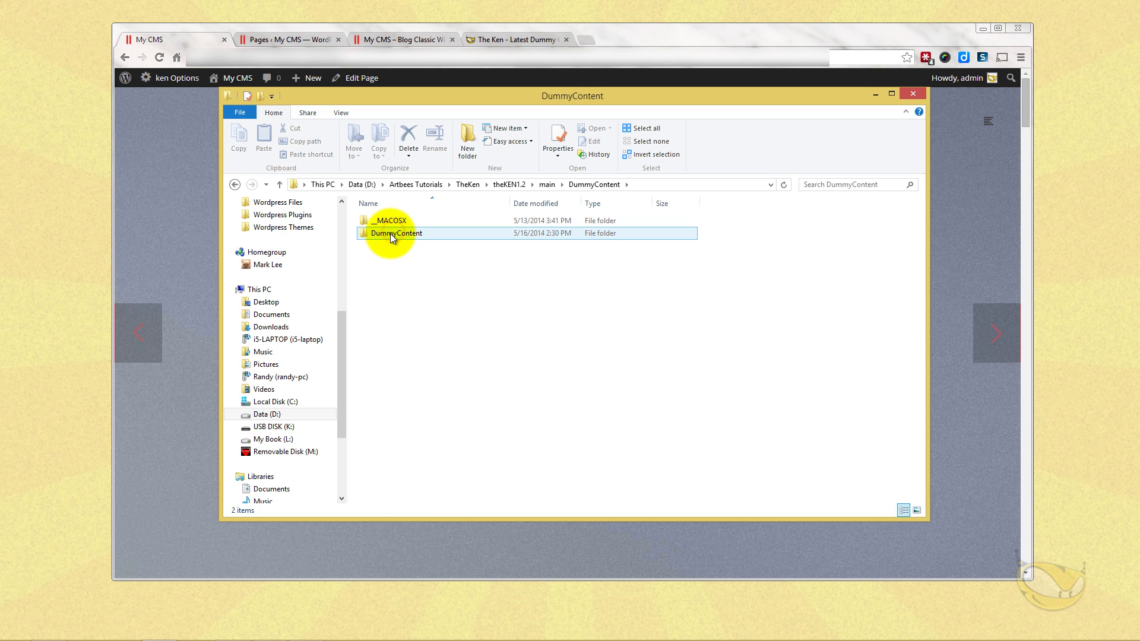
double_click(389, 233)
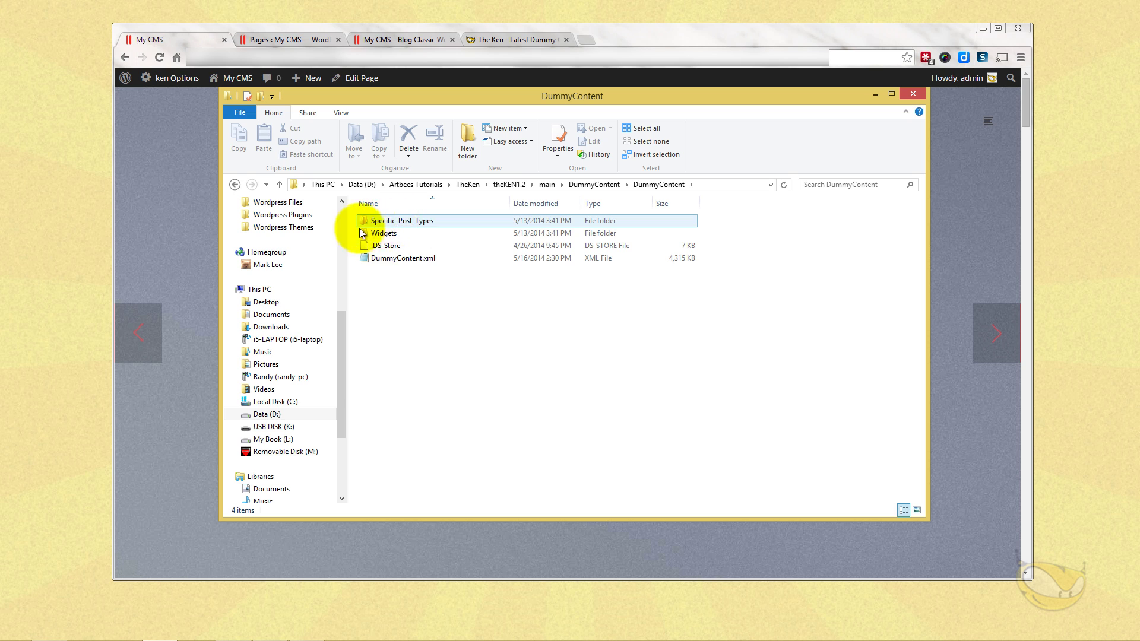
double_click(409, 225)
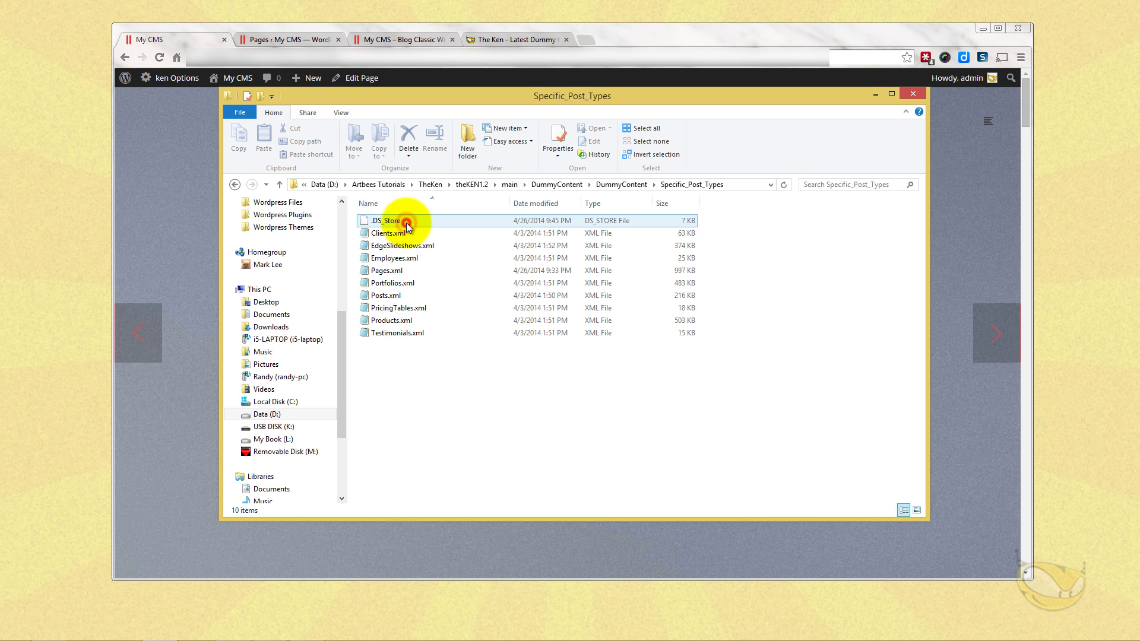
Examine the separate XML import files for each post type, from Clients.xml to Testimonials.xml, including Pages.xml and Products.xml.
click(392, 236)
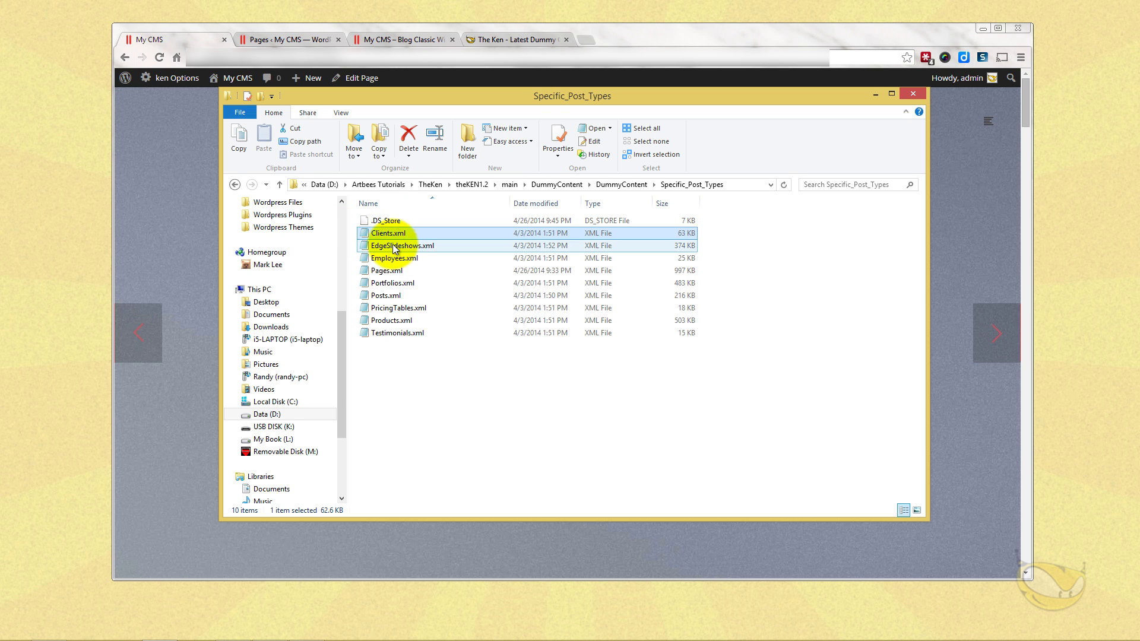
click(392, 260)
click(394, 272)
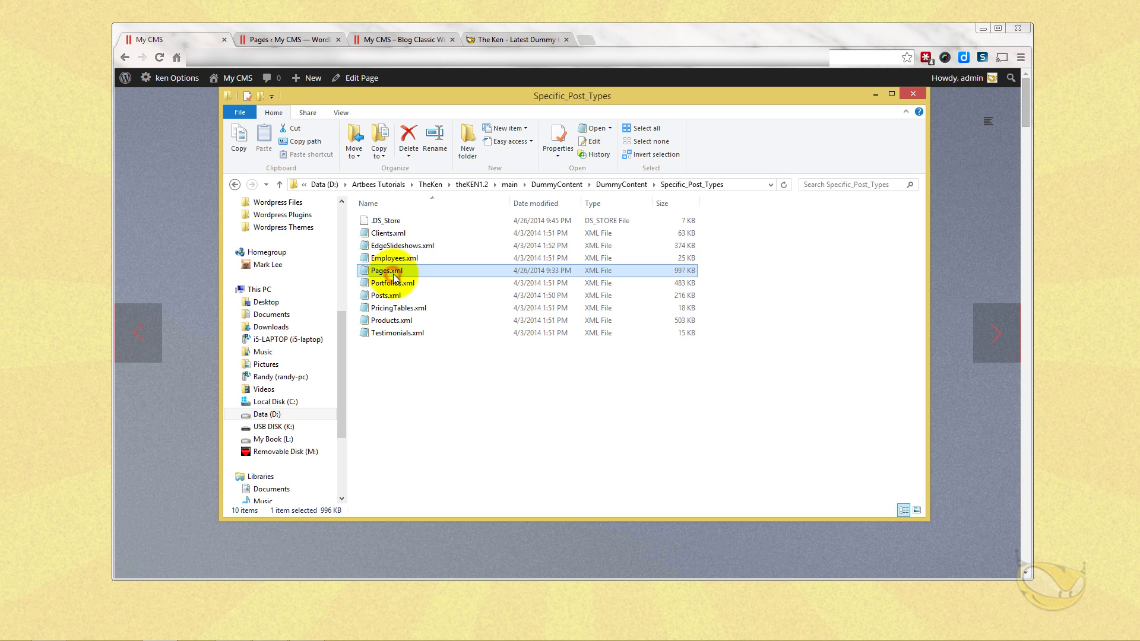
click(395, 284)
click(395, 297)
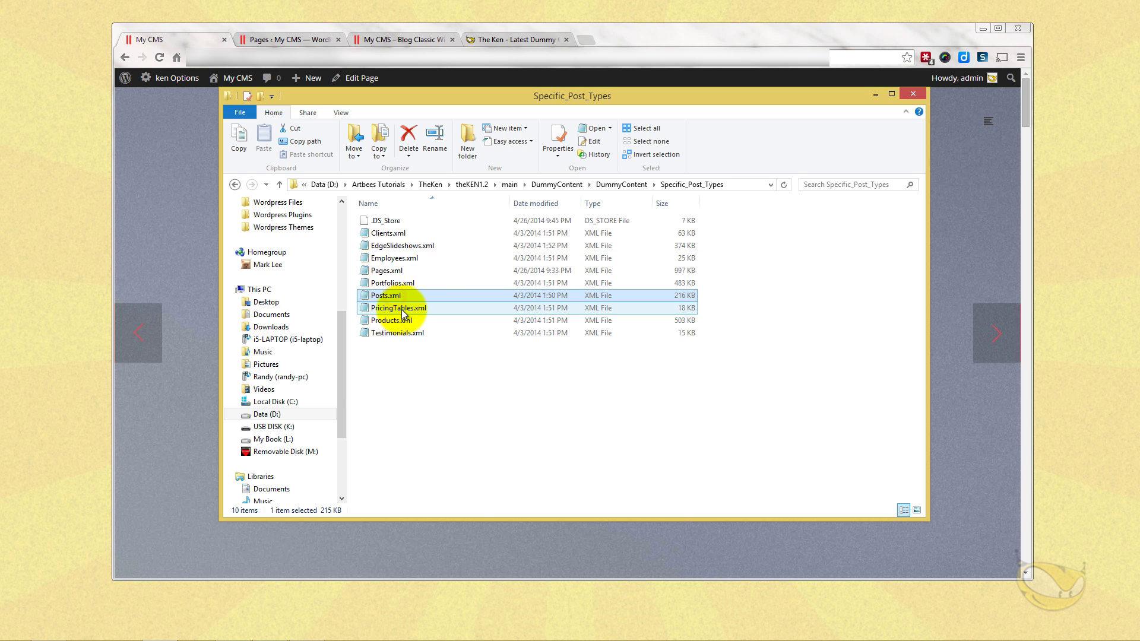
click(401, 309)
click(397, 322)
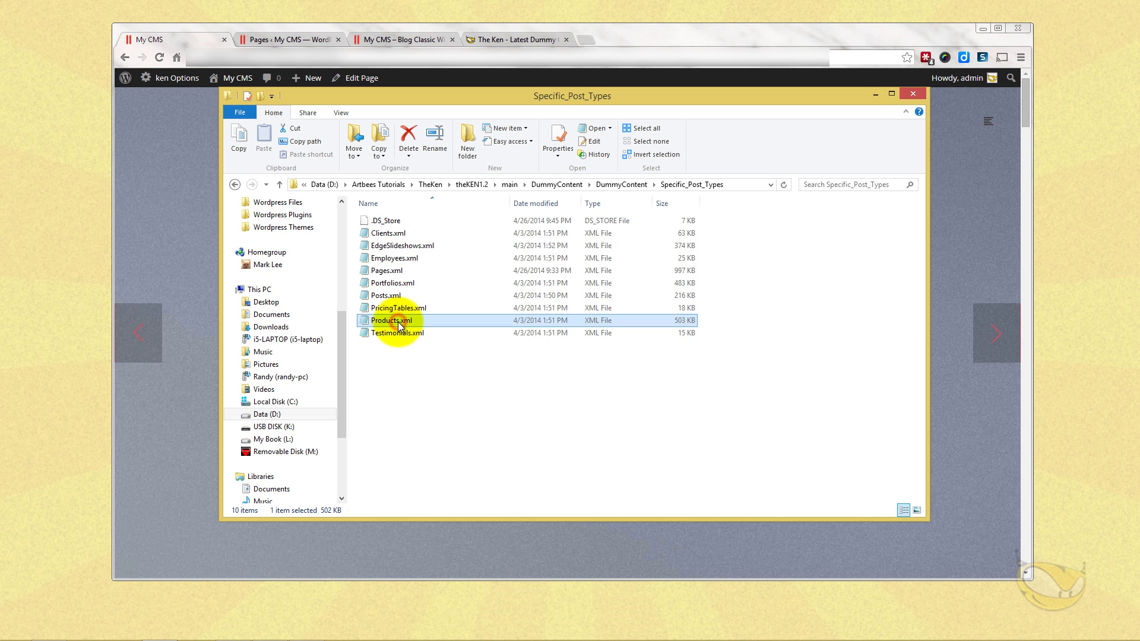
click(398, 335)
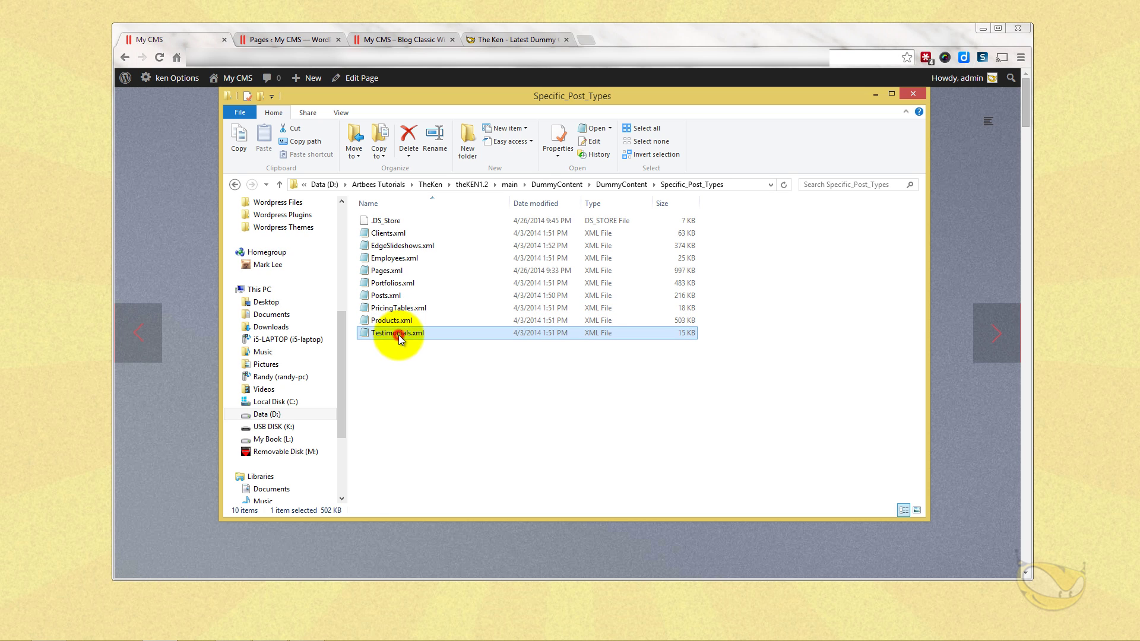
click(378, 272)
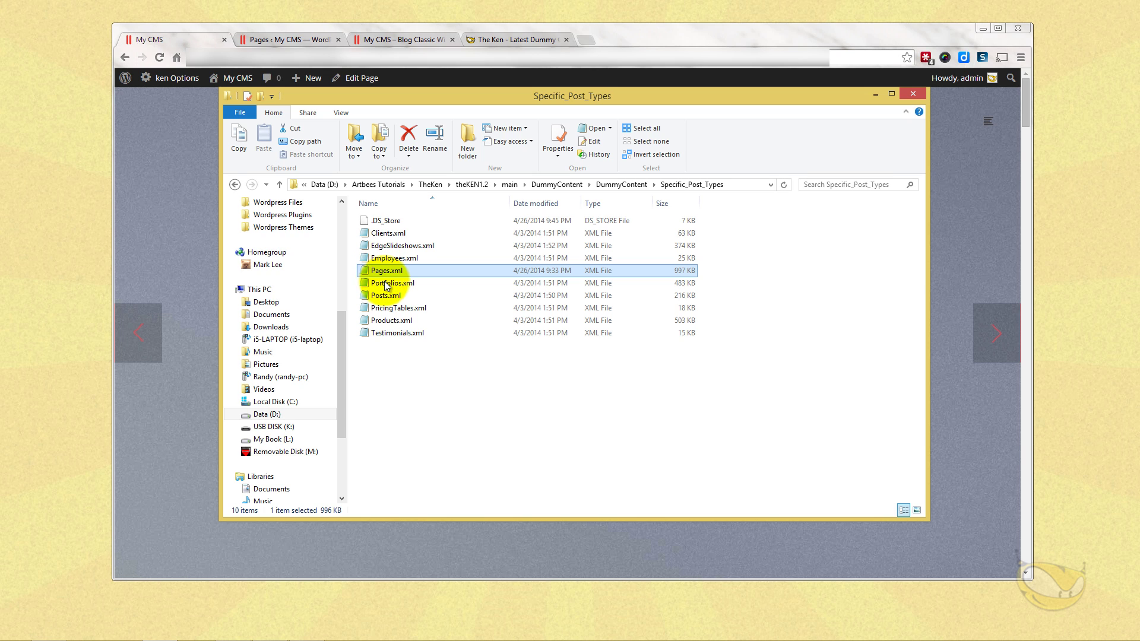
click(392, 319)
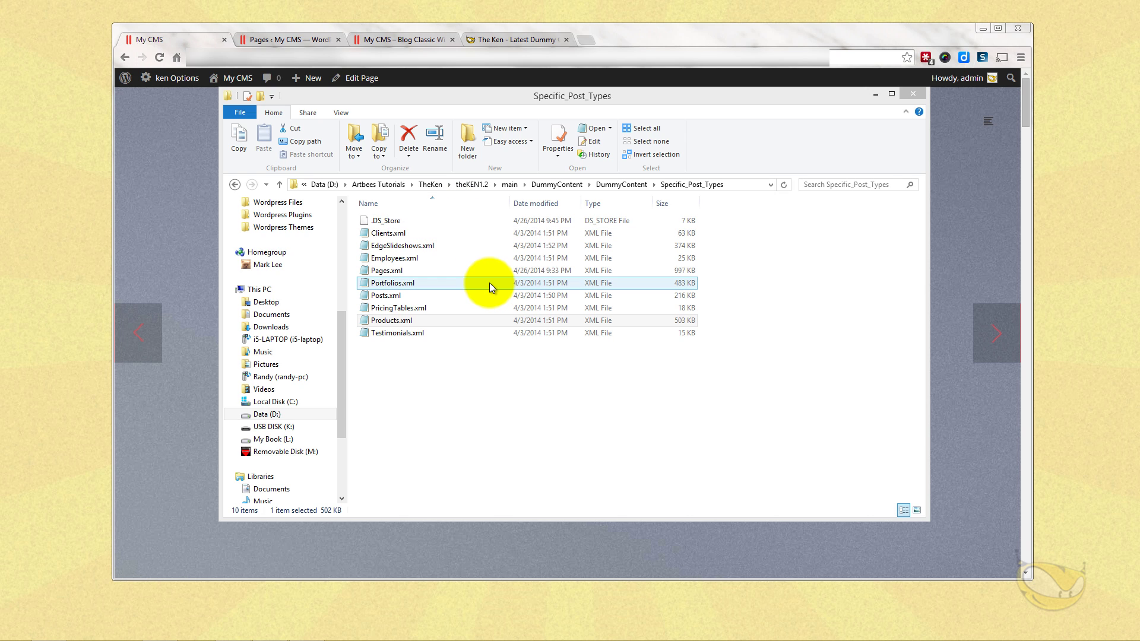
Switch to the browser, open the Blog Classic With Sidebar page from the site's page list, and check its sidebar area.
click(282, 40)
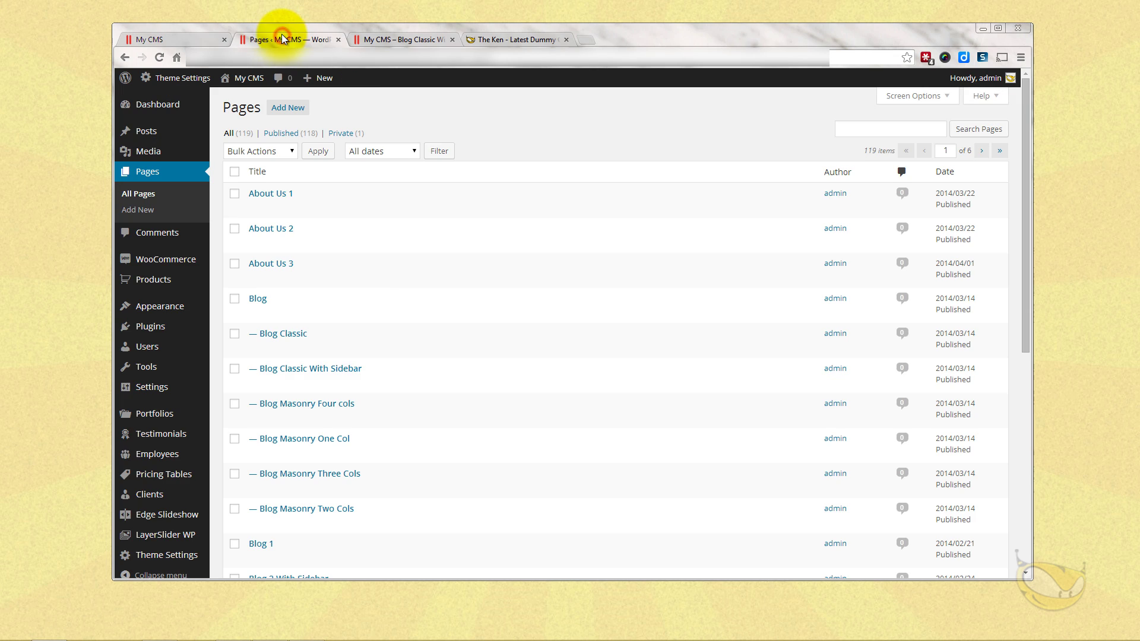
click(333, 370)
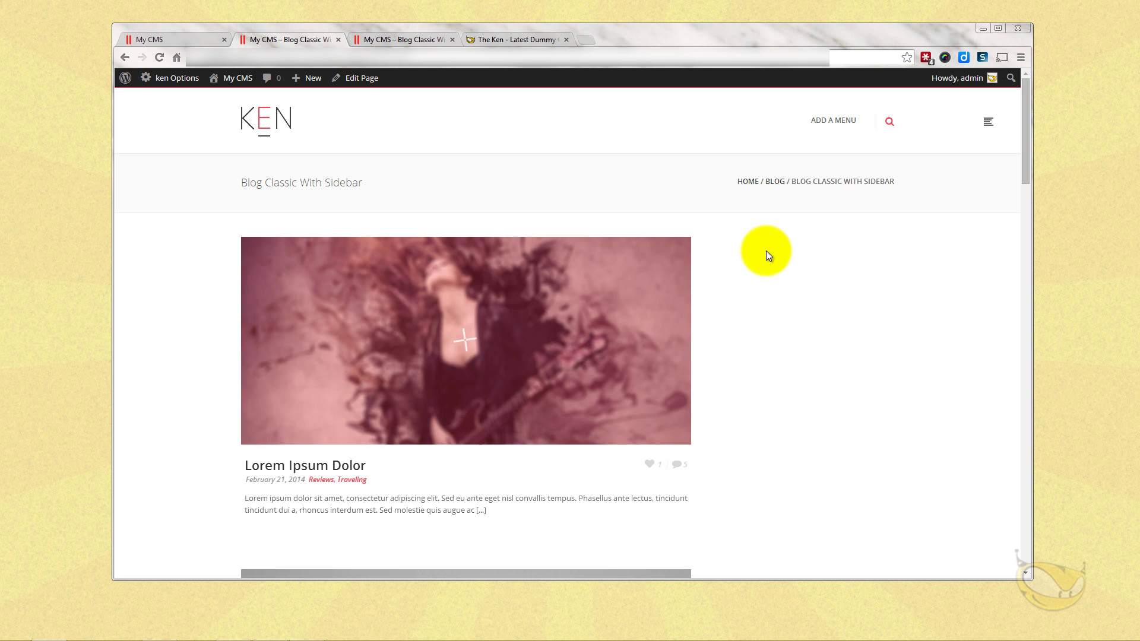
scroll(741, 405, down, 10)
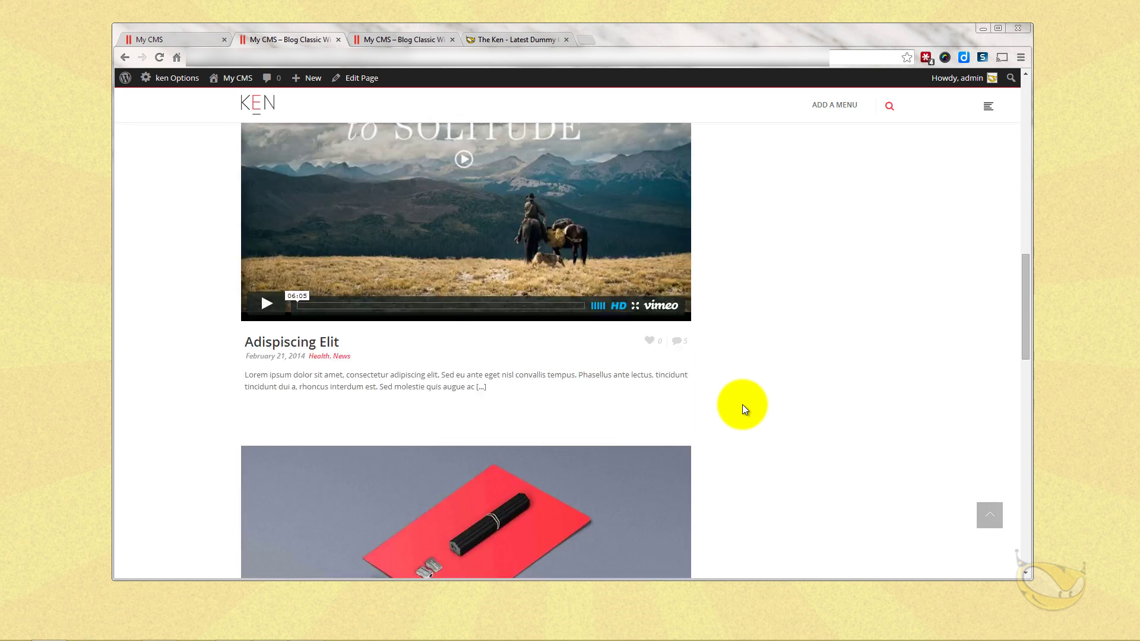
scroll(741, 405, up, 9)
scroll(739, 403, up, 1)
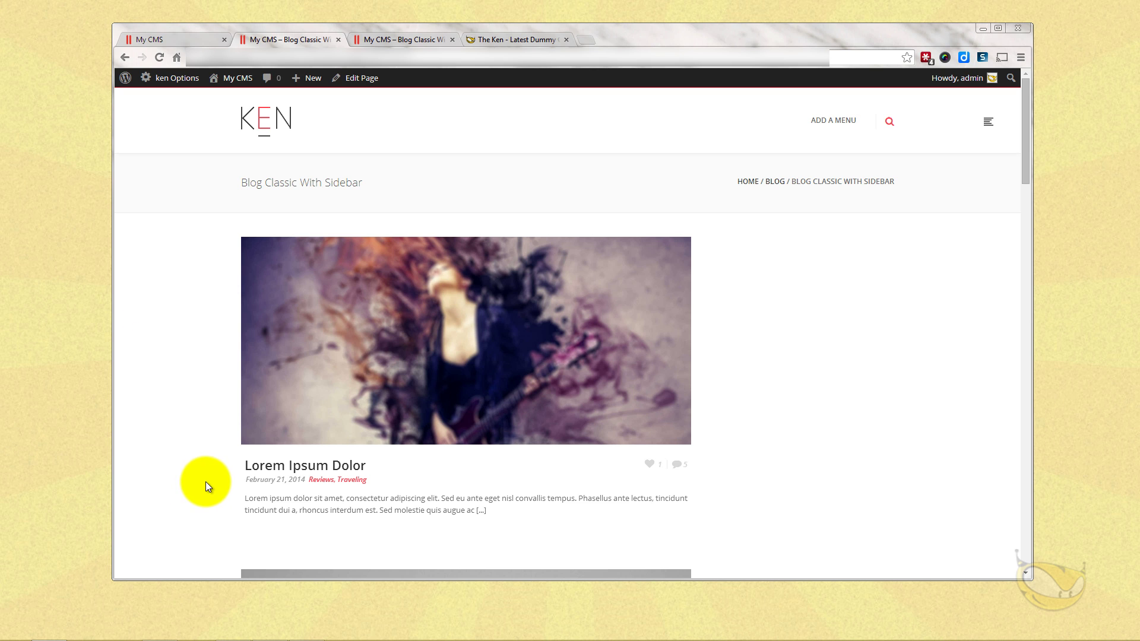
Open the Widgets folder of the dummy content in File Explorer and read the widget import guide read-me.txt in Notepad++.
mouse_move(232, 634)
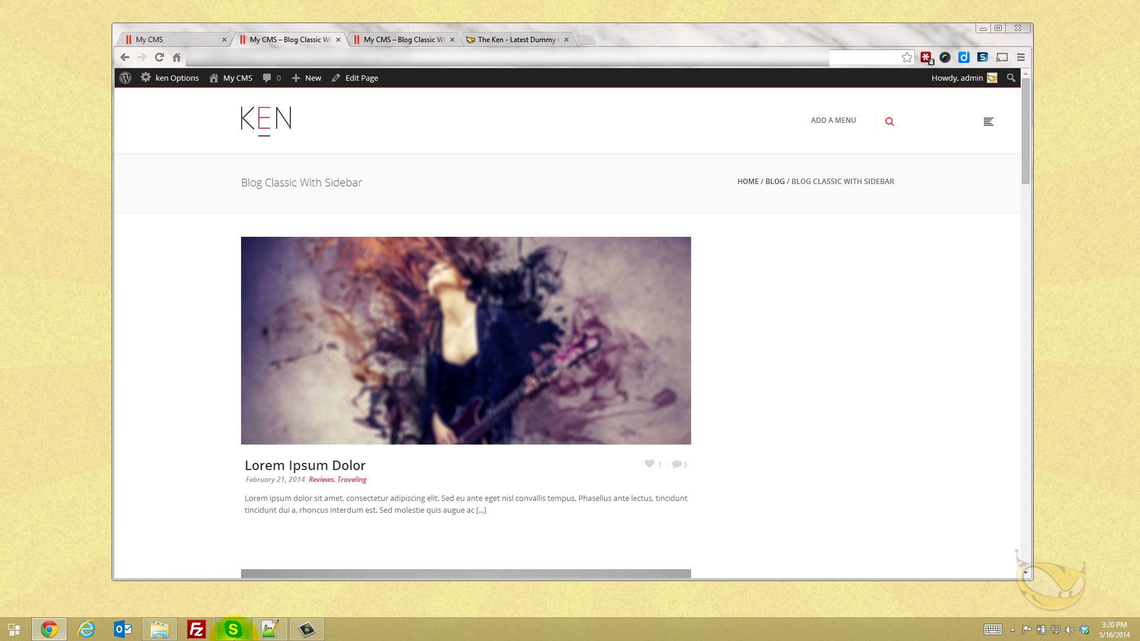
click(174, 634)
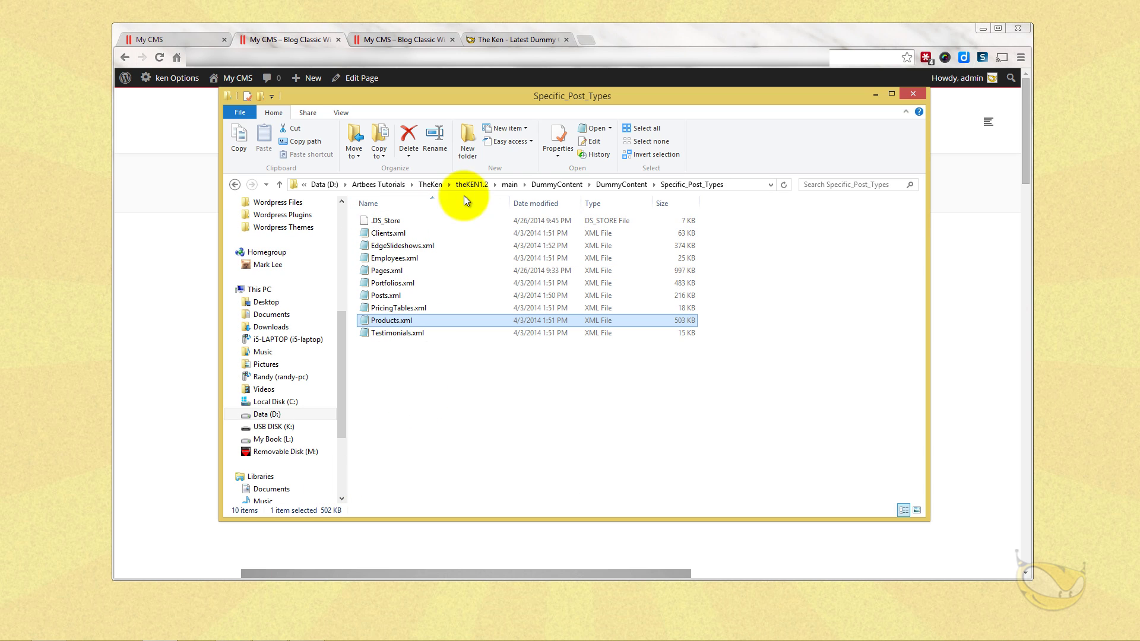
click(621, 184)
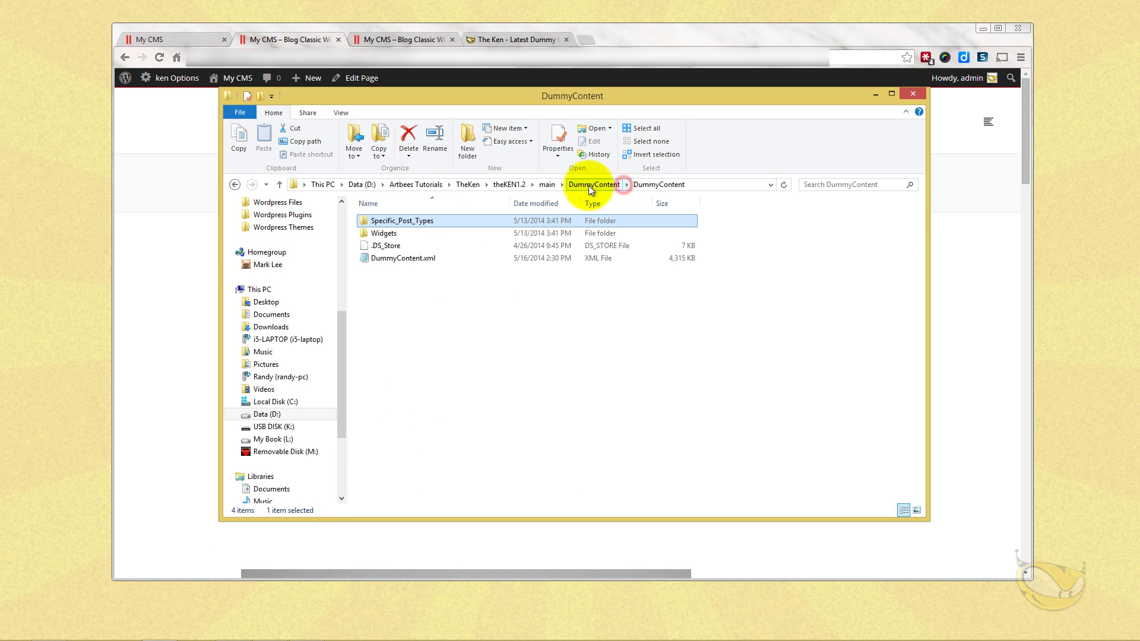
double_click(380, 234)
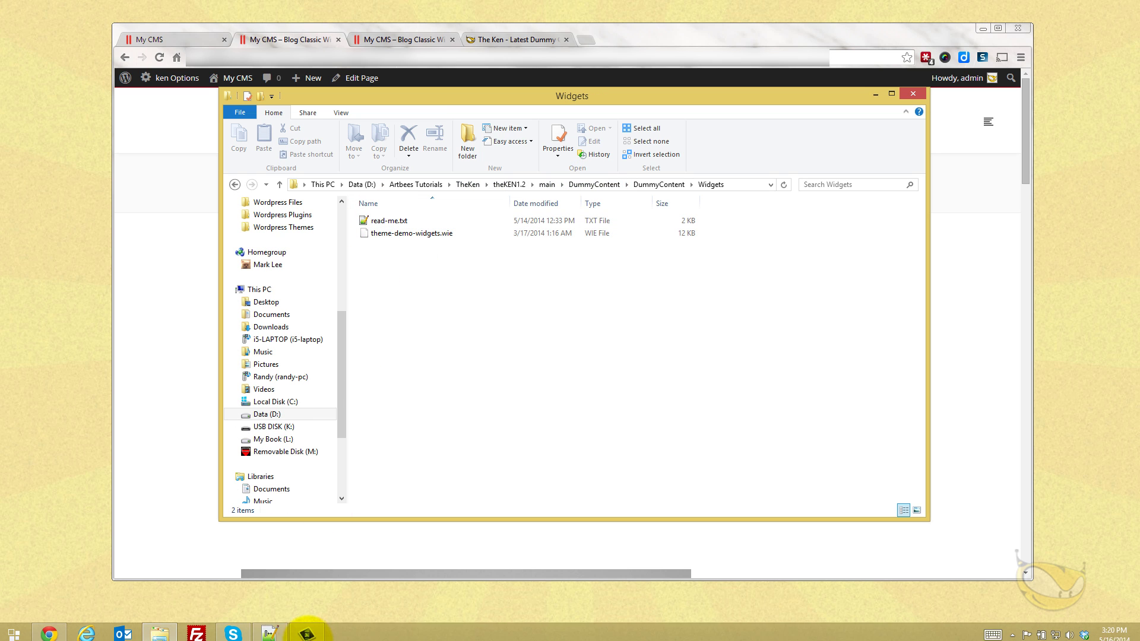
click(272, 633)
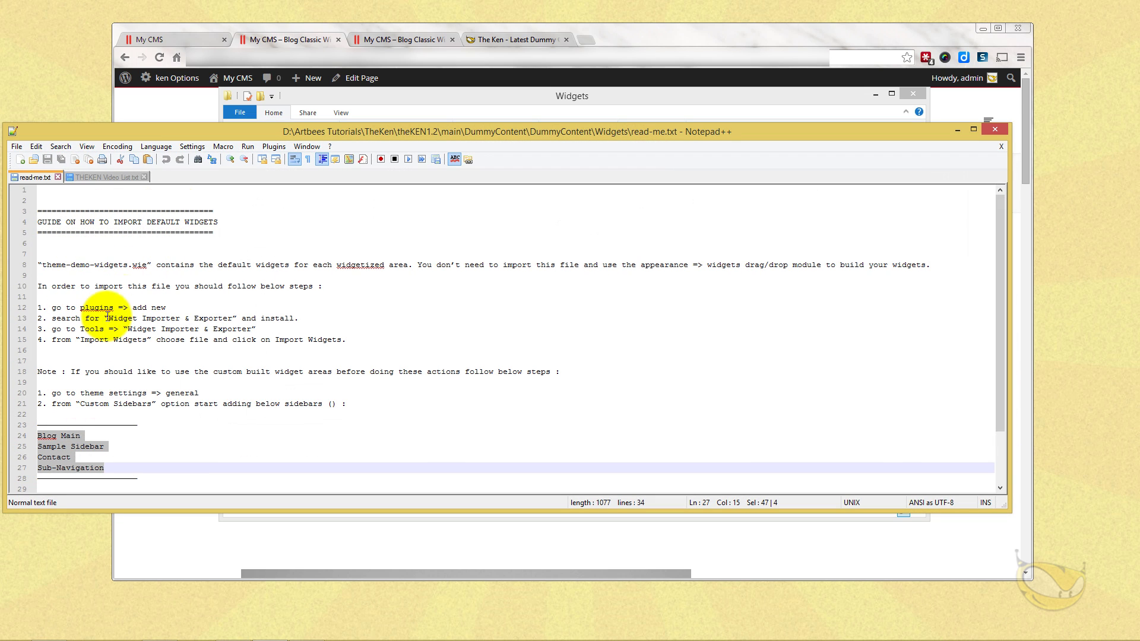
Switch to the browser and open the Add New plugins page in the WordPress admin dashboard.
click(304, 39)
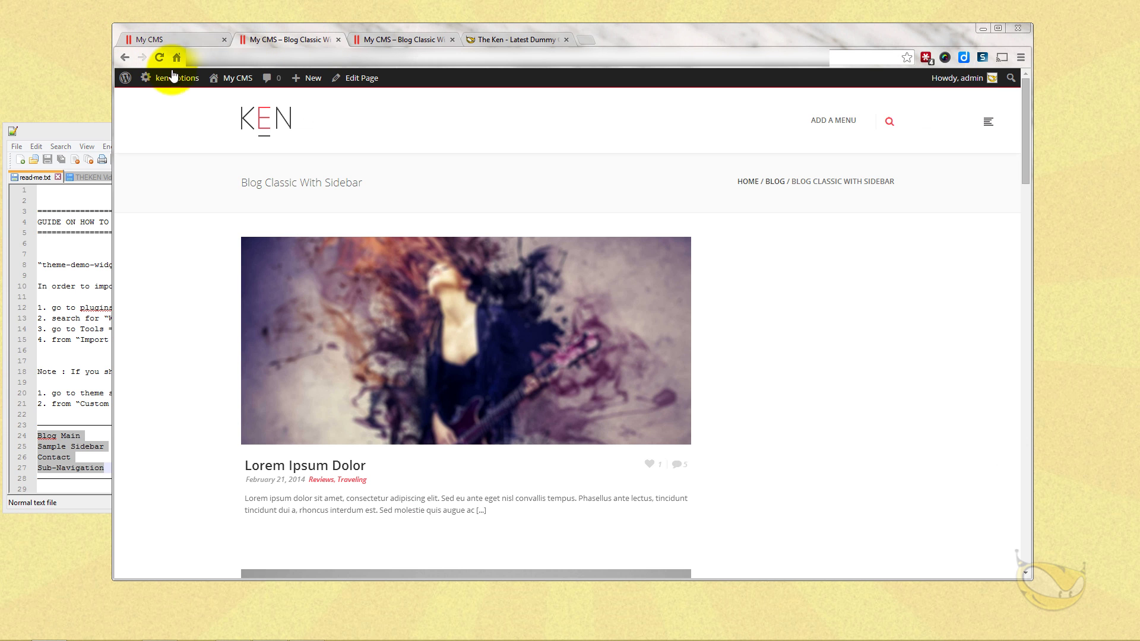
click(233, 79)
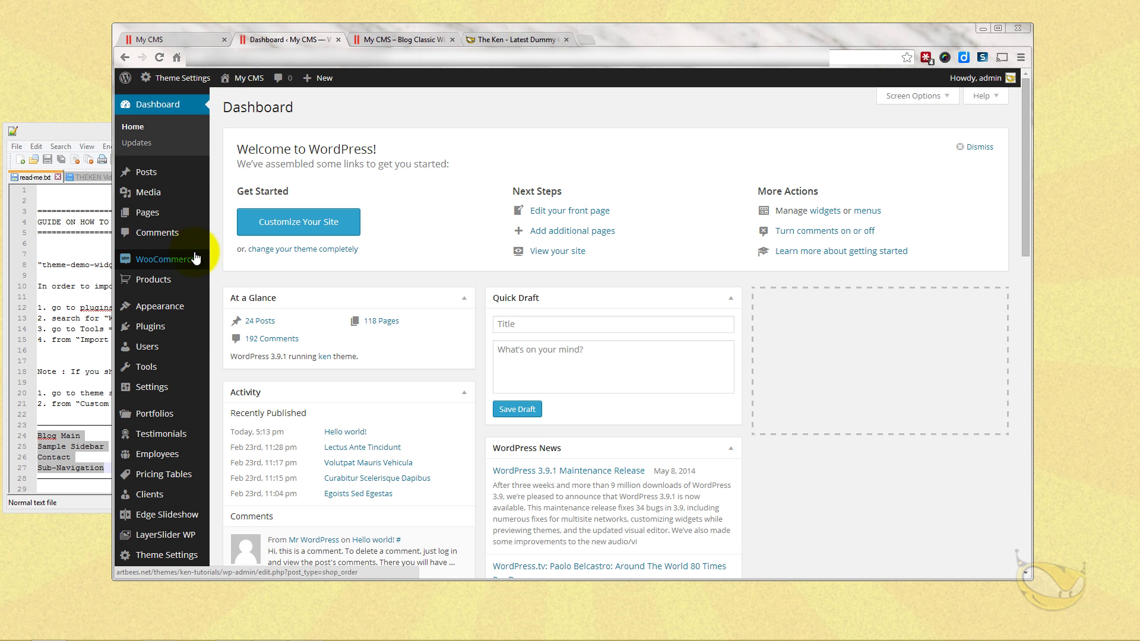
mouse_move(190, 249)
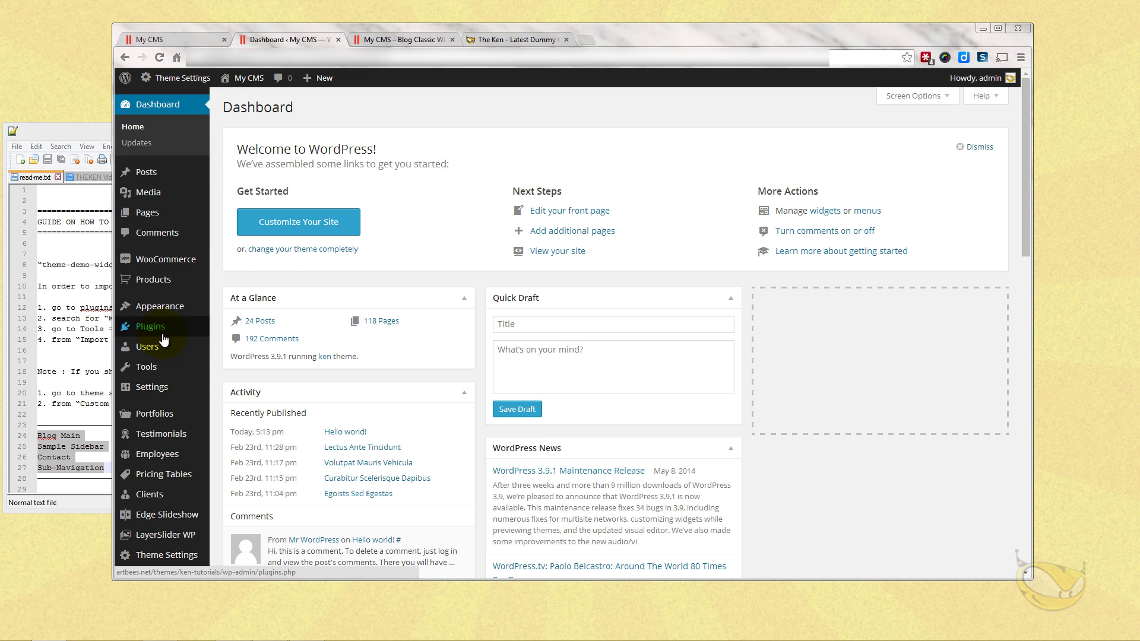
mouse_move(165, 334)
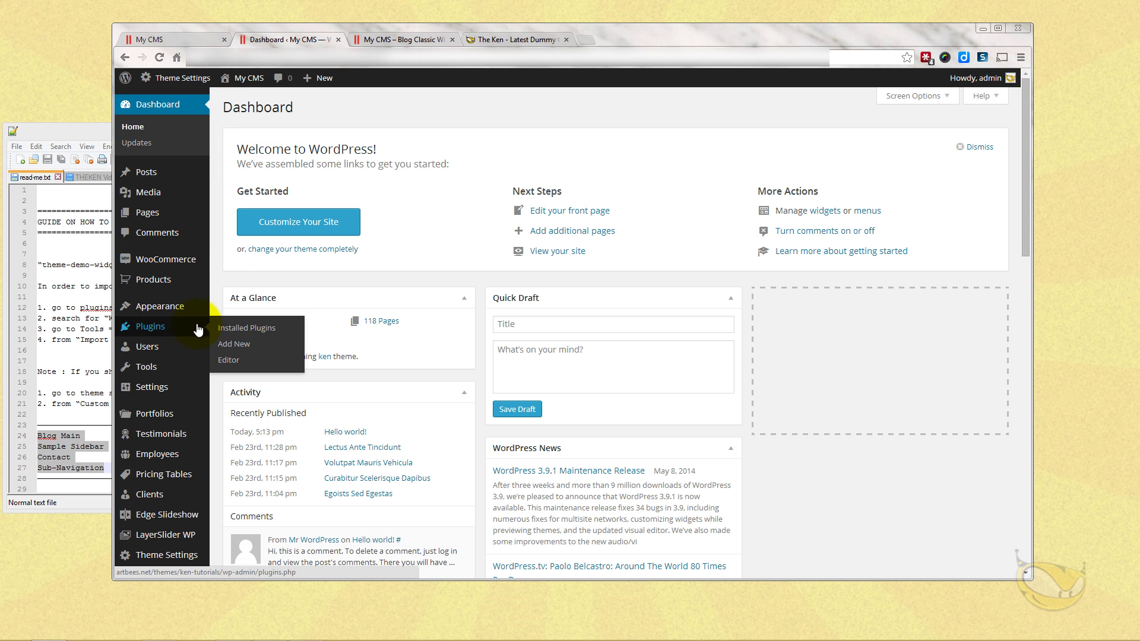
click(234, 345)
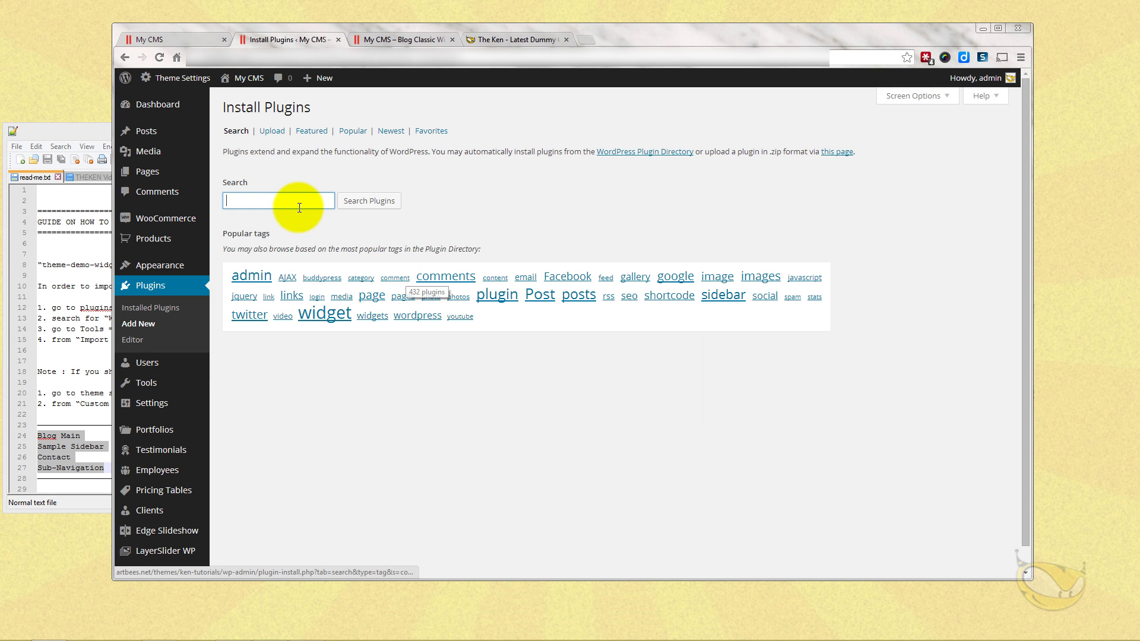
Search the WordPress plugin directory for "widget importer".
click(298, 204)
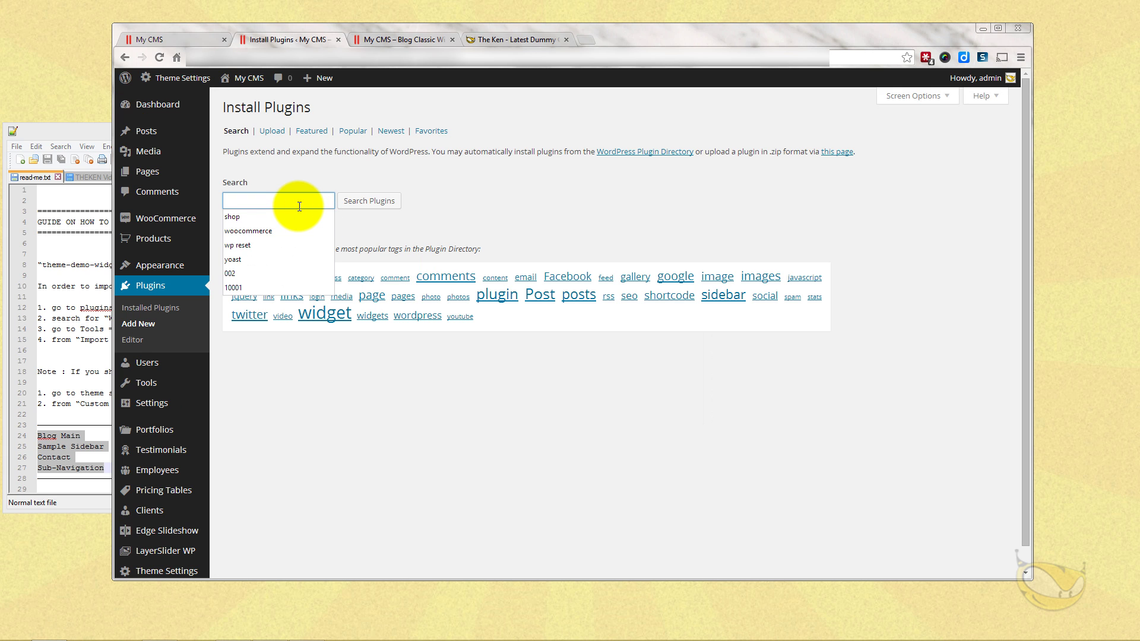
text(wi)
click(300, 215)
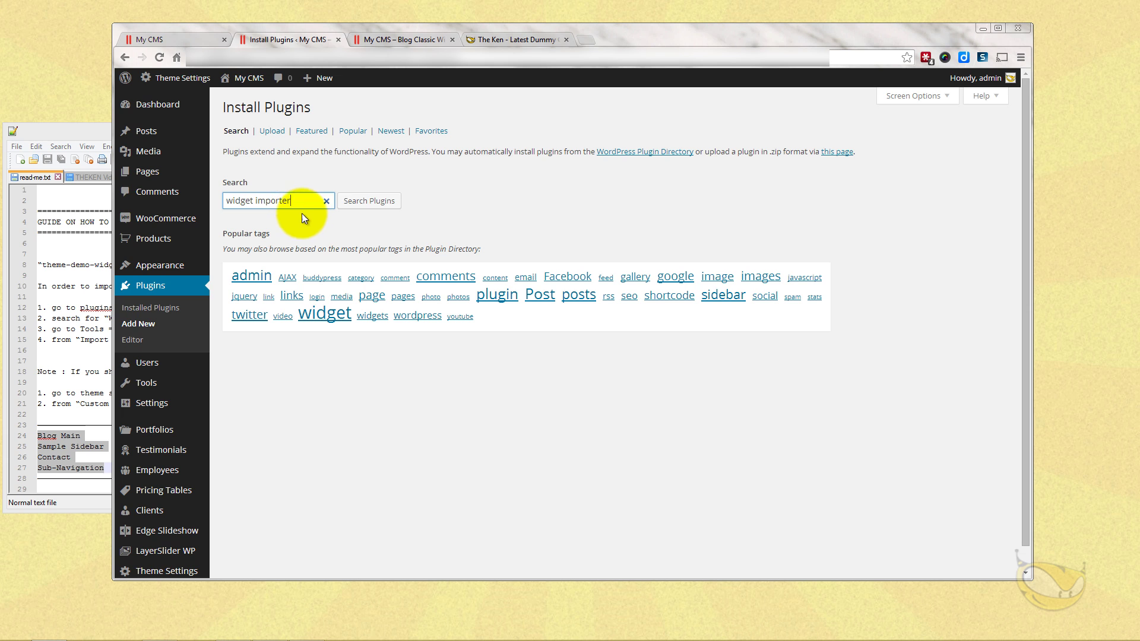
click(349, 202)
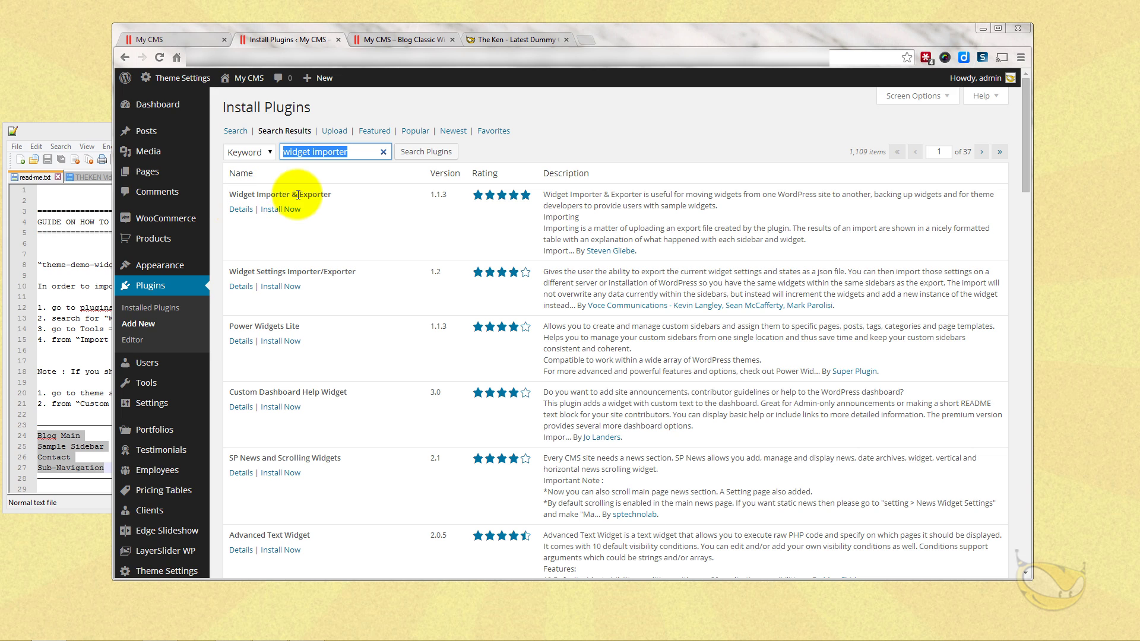
Install and activate the Widget Importer & Exporter plugin.
click(285, 209)
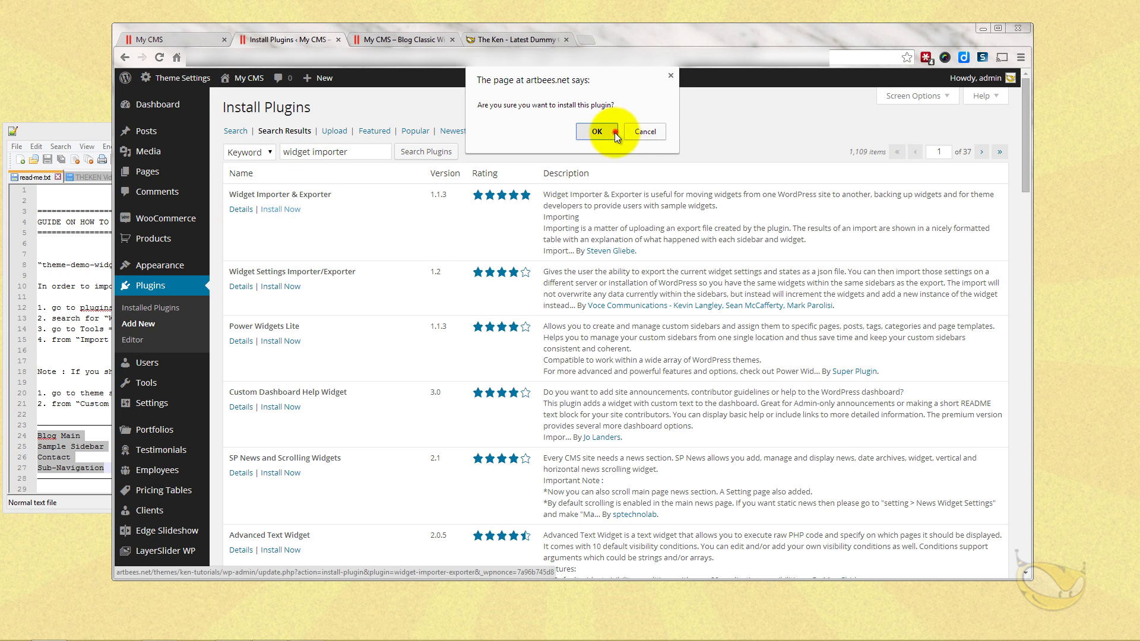
click(614, 132)
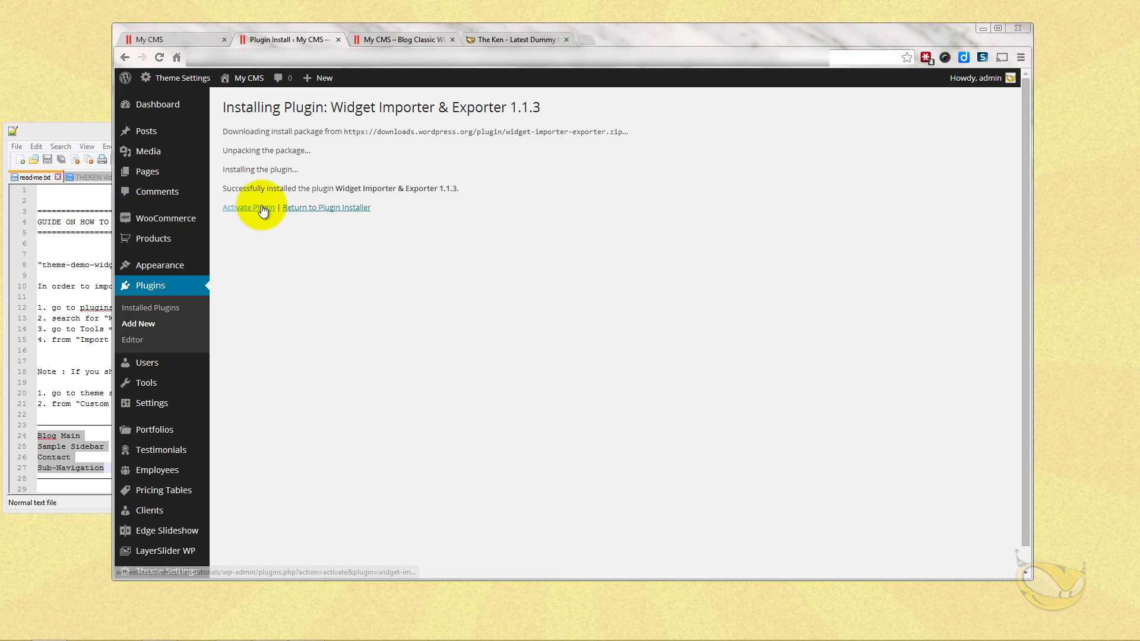
click(262, 207)
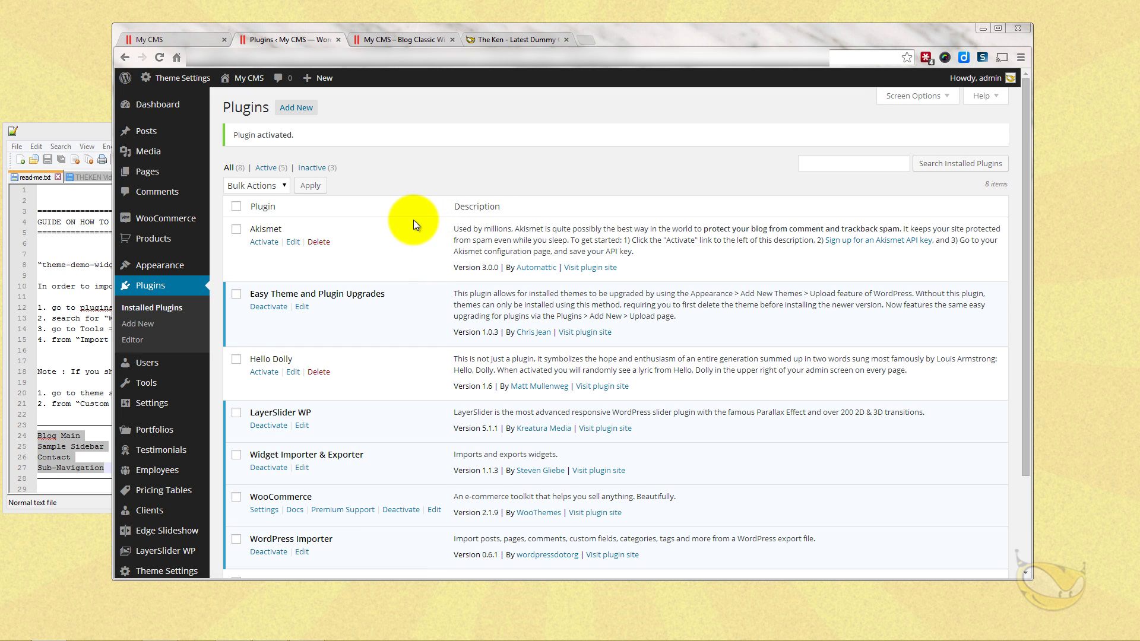
Open the Widget Importer & Exporter tool page and consult the custom sidebars note in read-me.txt in Notepad++.
mouse_move(146, 385)
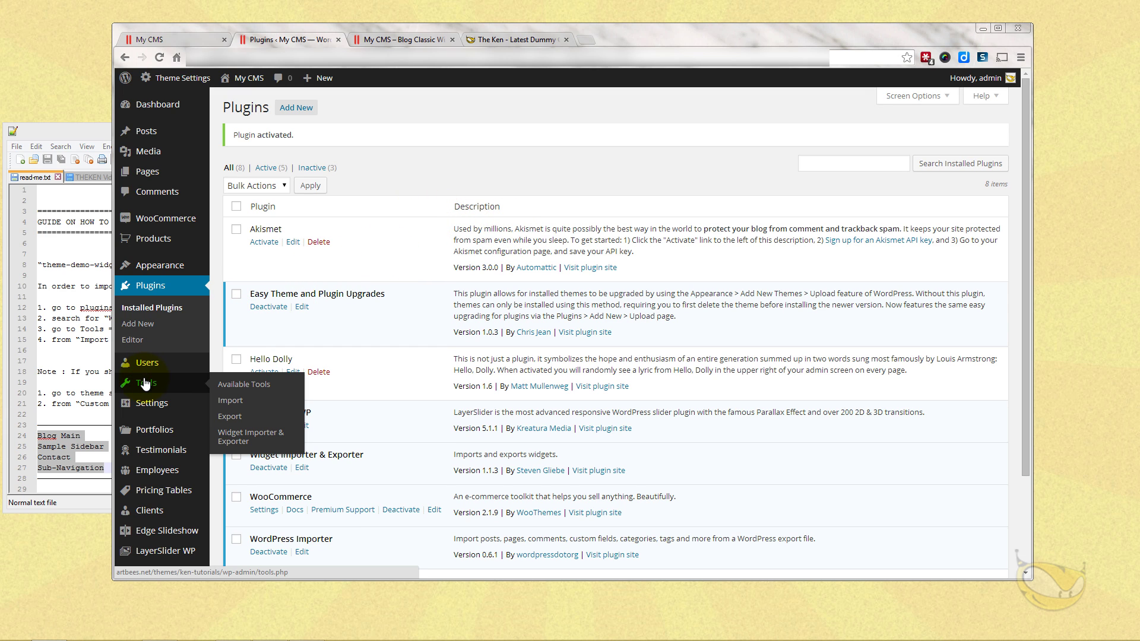
click(266, 435)
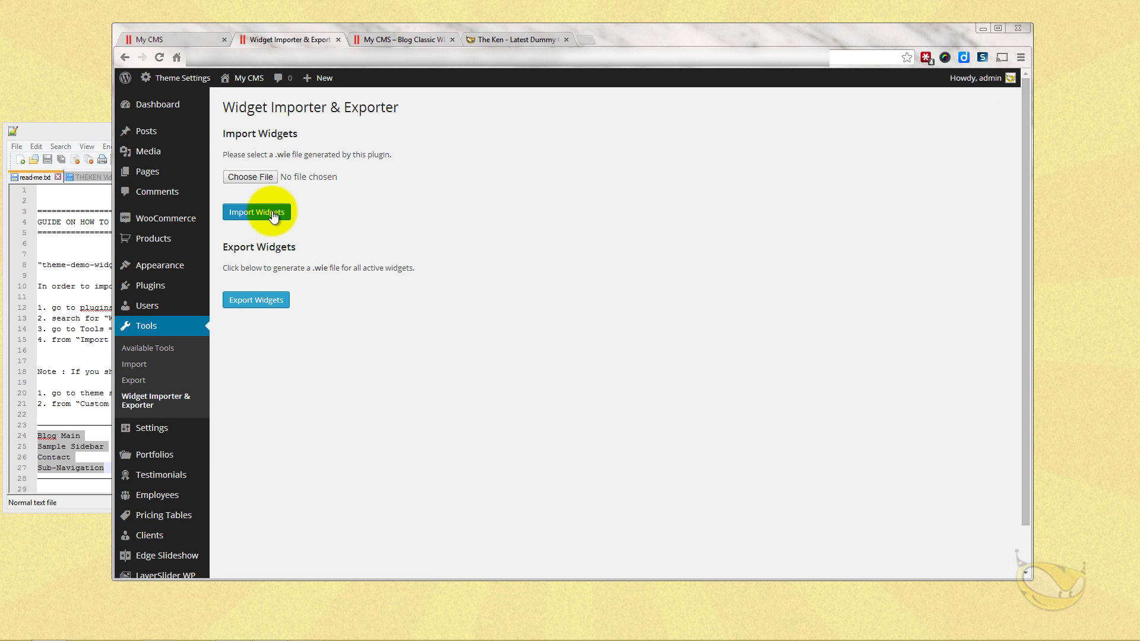
key(alt+Tab)
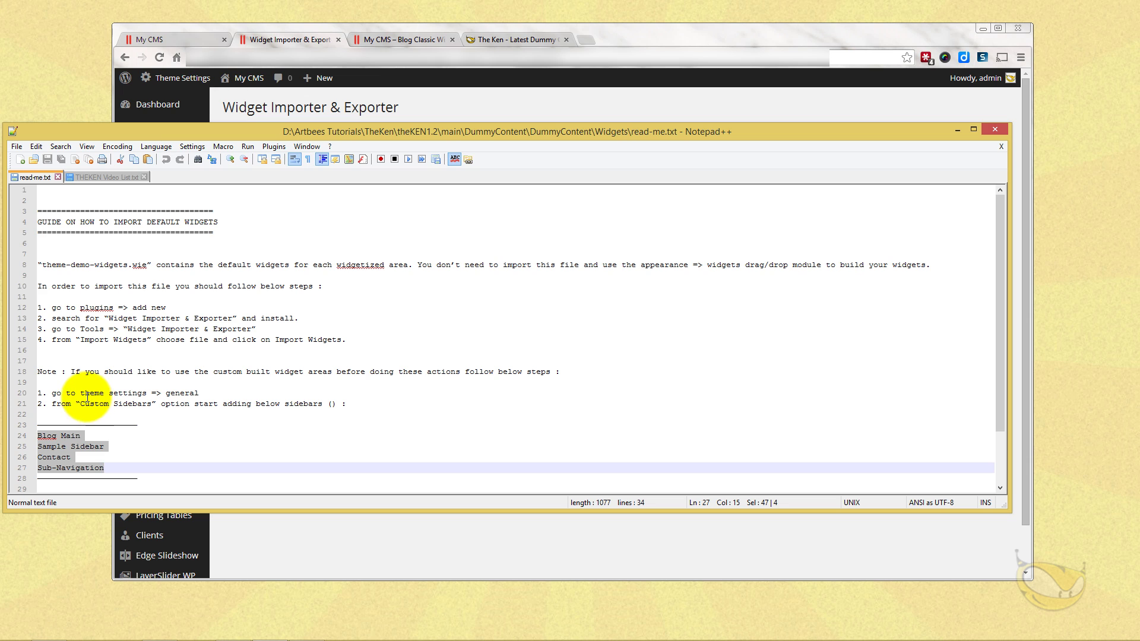
click(37, 435)
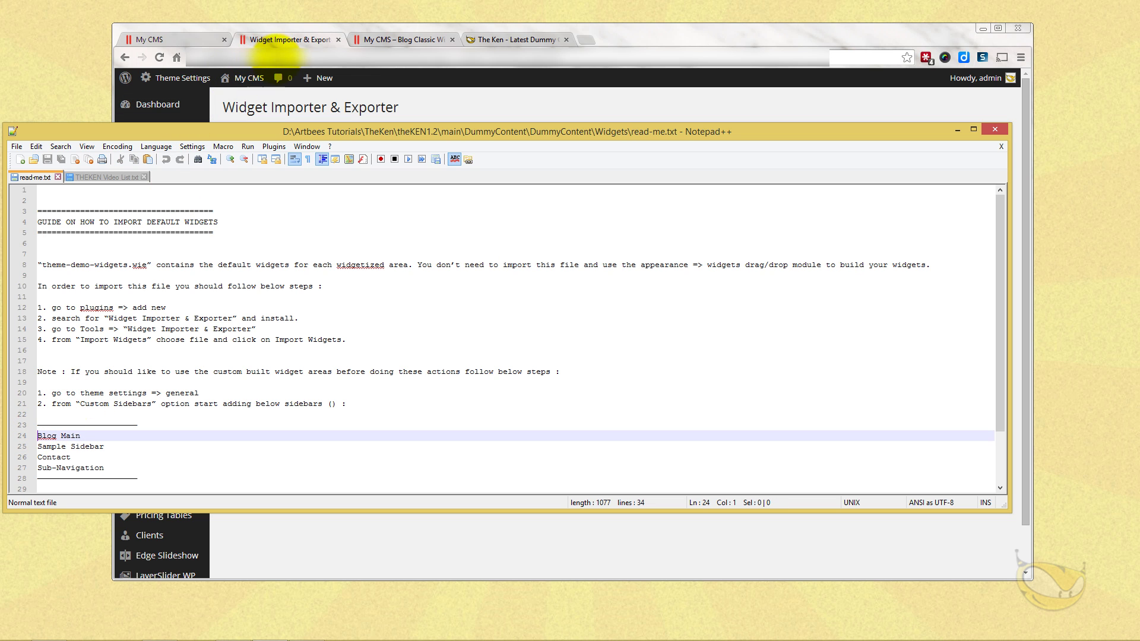
click(275, 37)
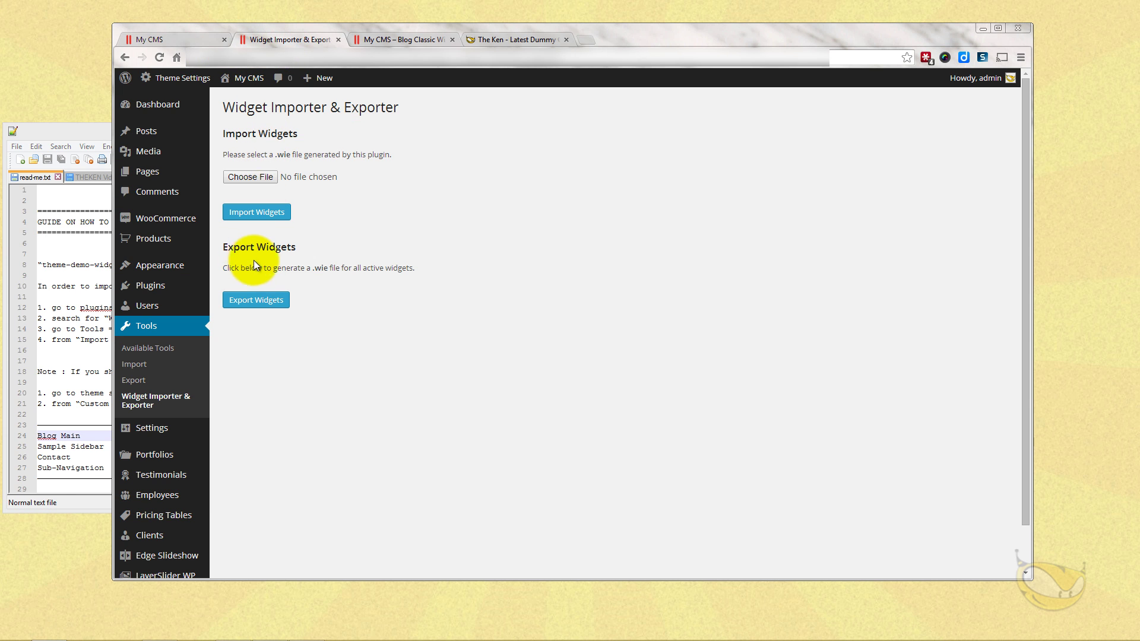
Open the theme's General Settings in a new browser tab and go to the Custom Sidebars option.
scroll(177, 572, down, 2)
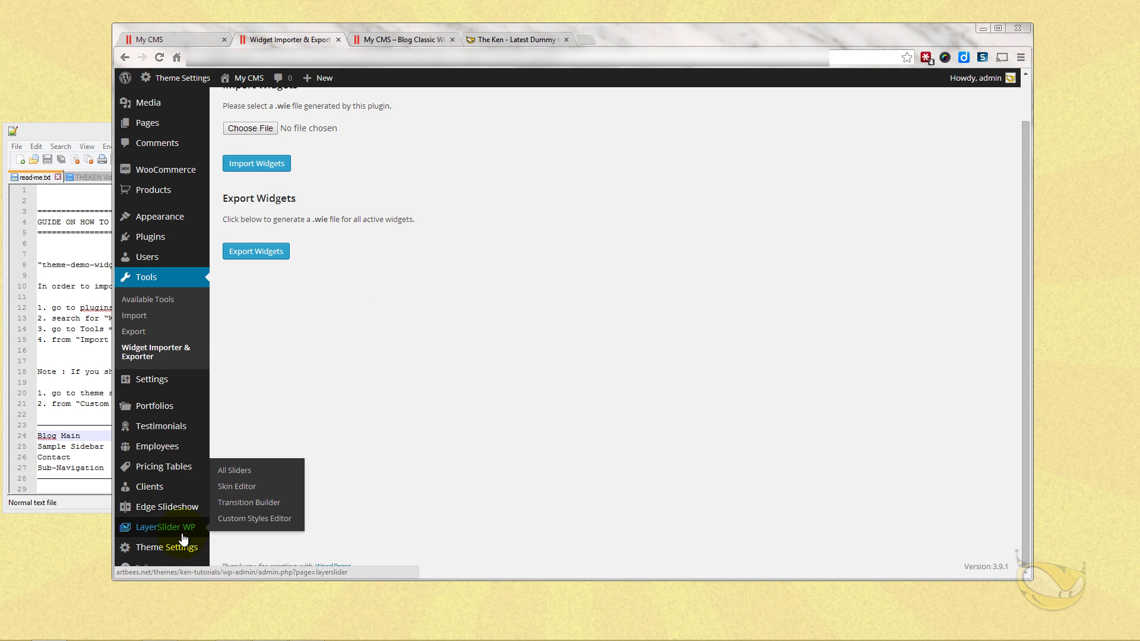
mouse_move(165, 547)
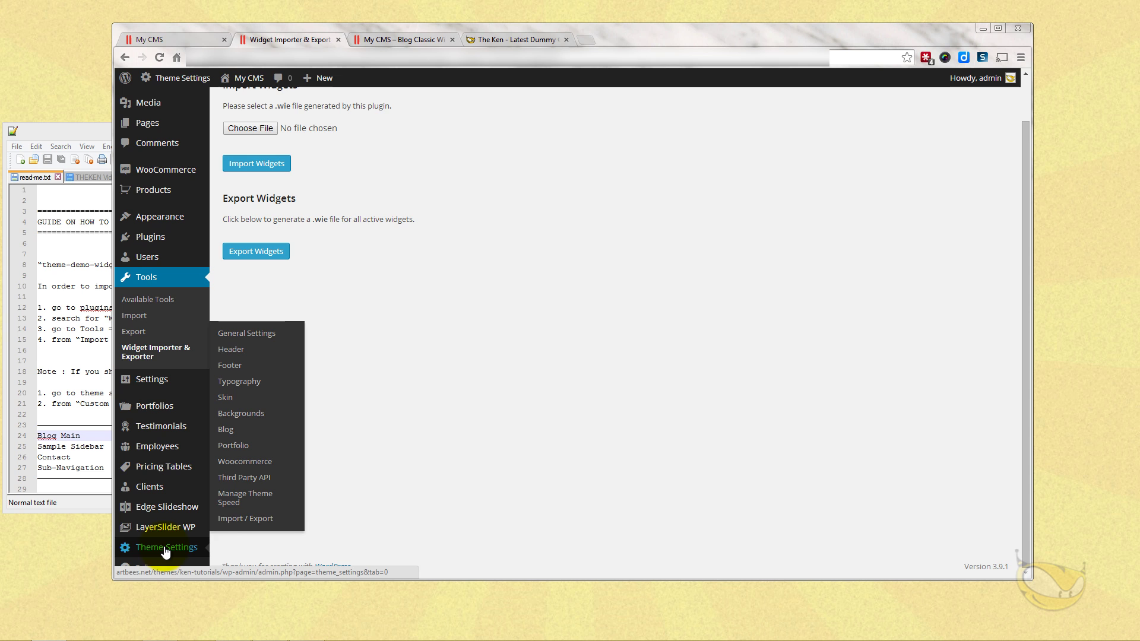
right_click(255, 333)
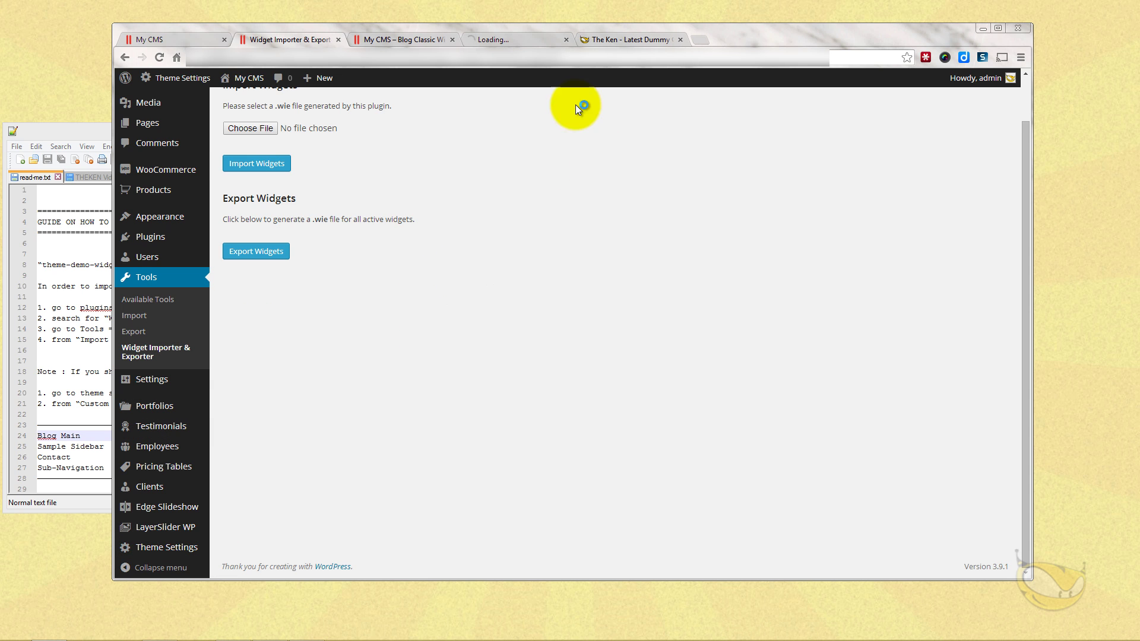
click(524, 41)
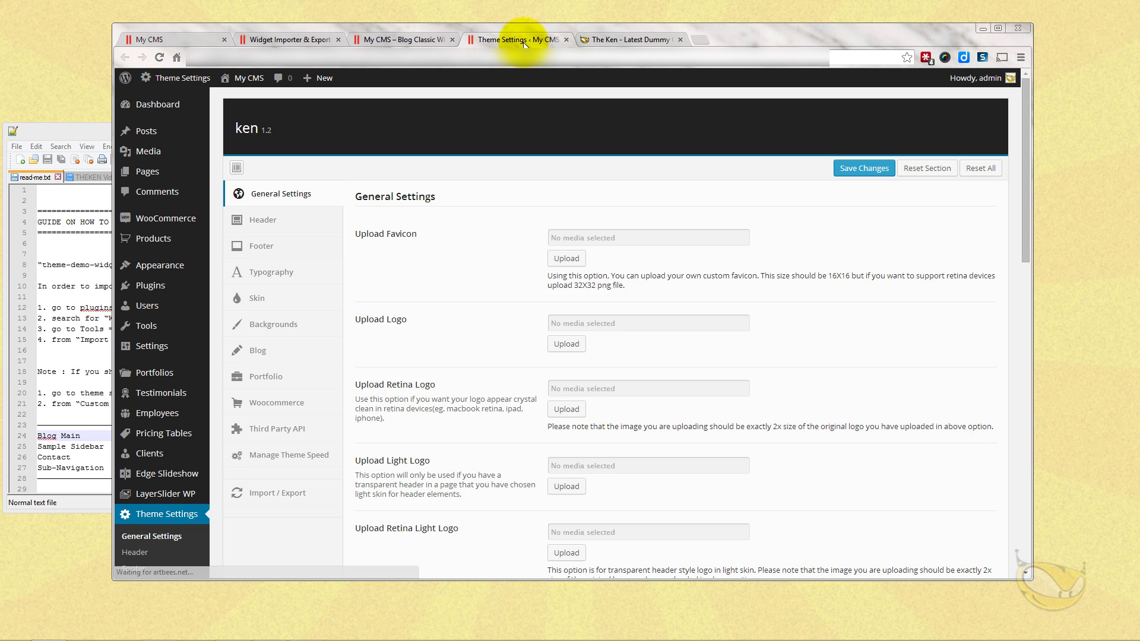
scroll(509, 290, down, 1)
scroll(507, 286, down, 15)
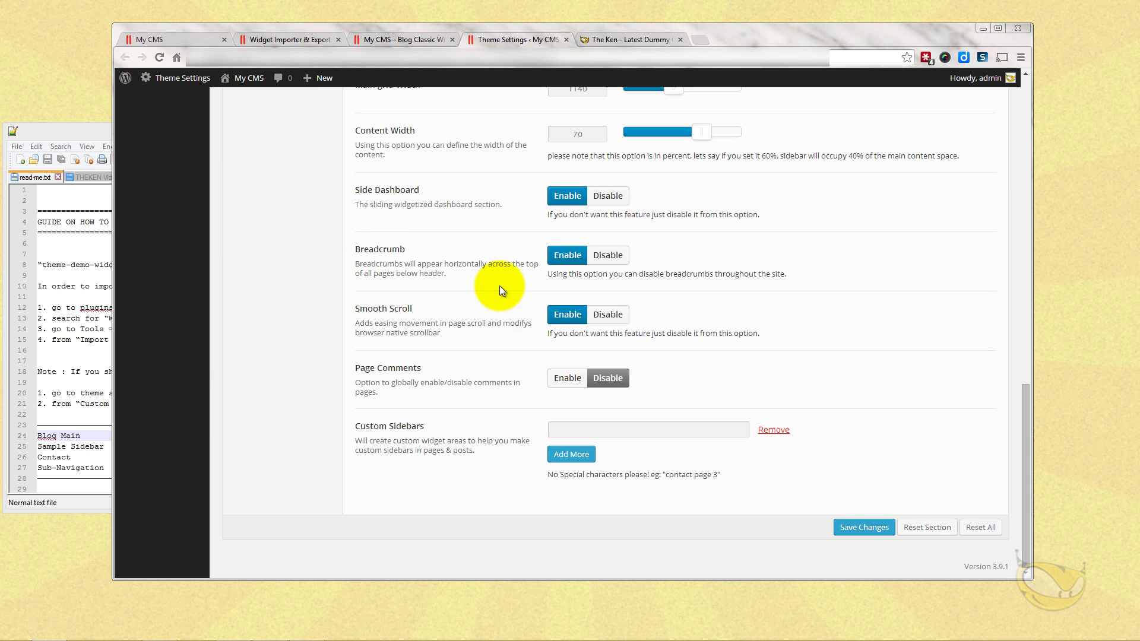
Highlight the four sidebar names in read-me.txt and add Blog Main as the first custom sidebar in the theme settings.
click(587, 430)
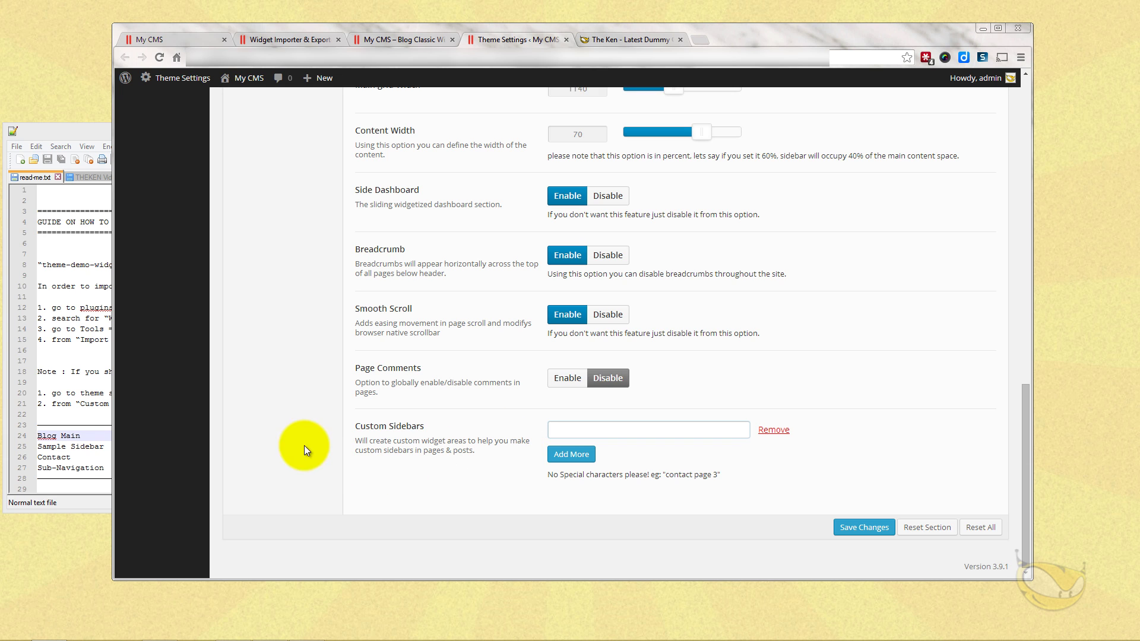
click(40, 435)
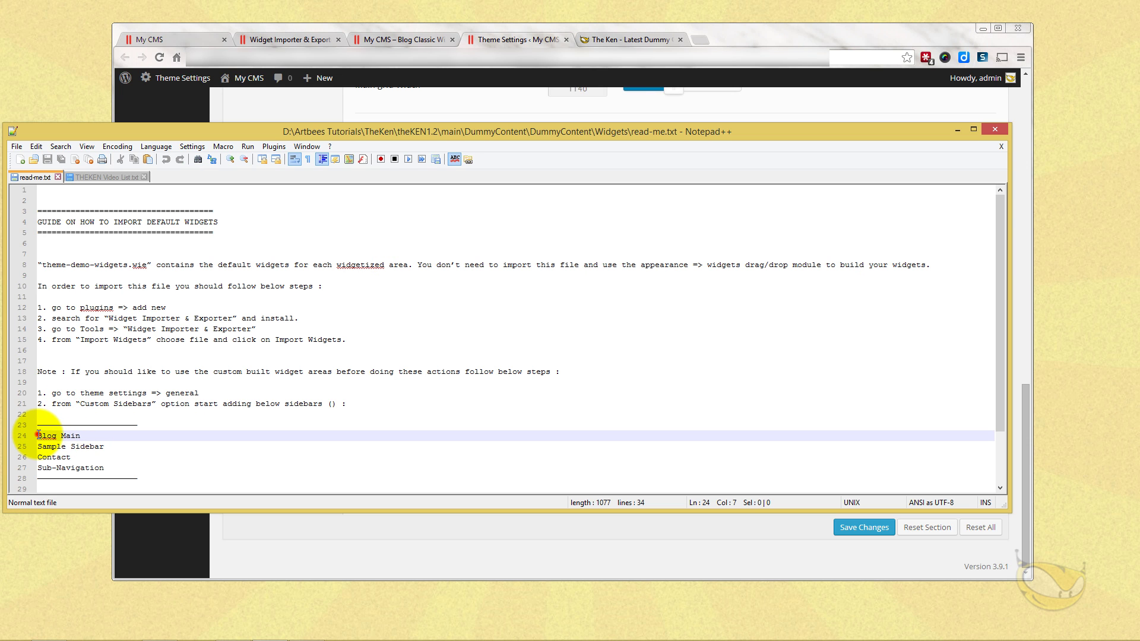
drag(40, 436, 119, 469)
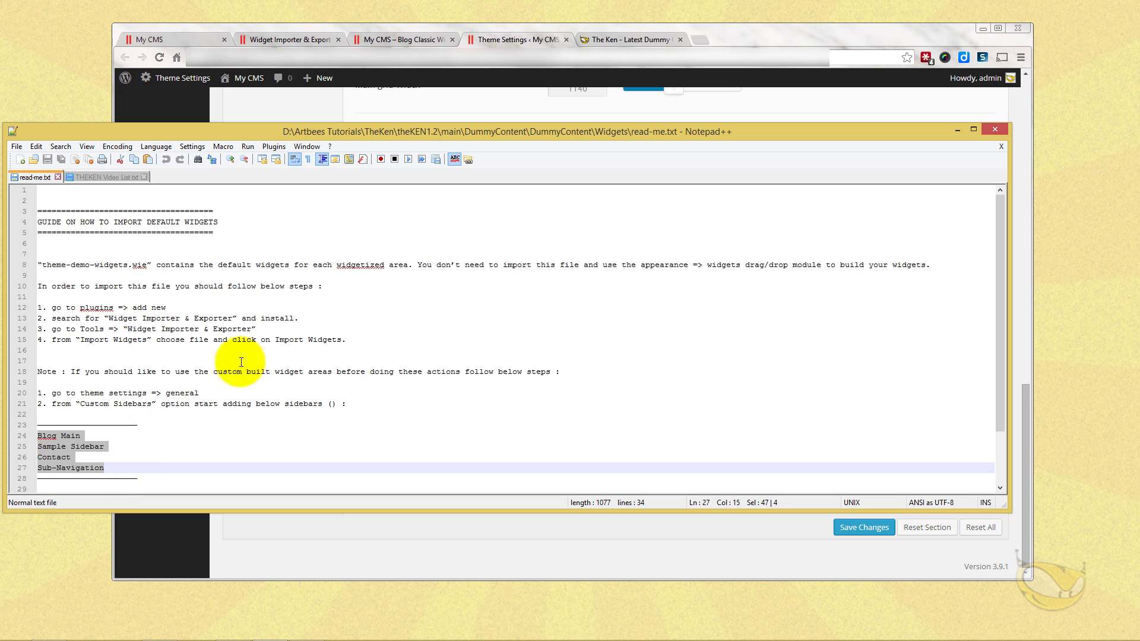
click(514, 42)
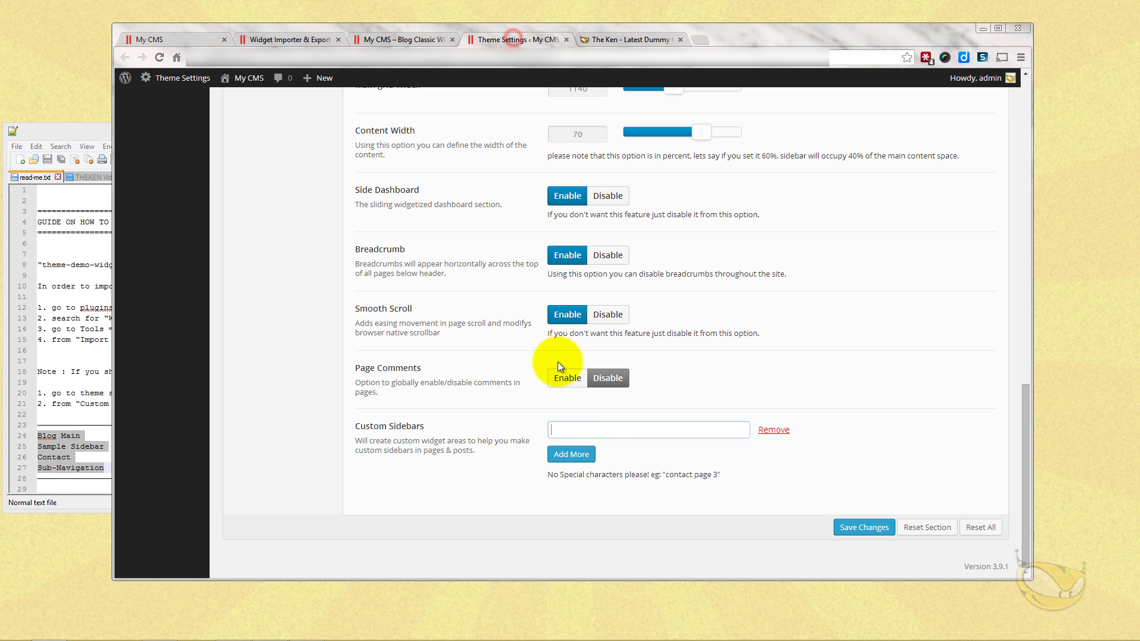
click(584, 429)
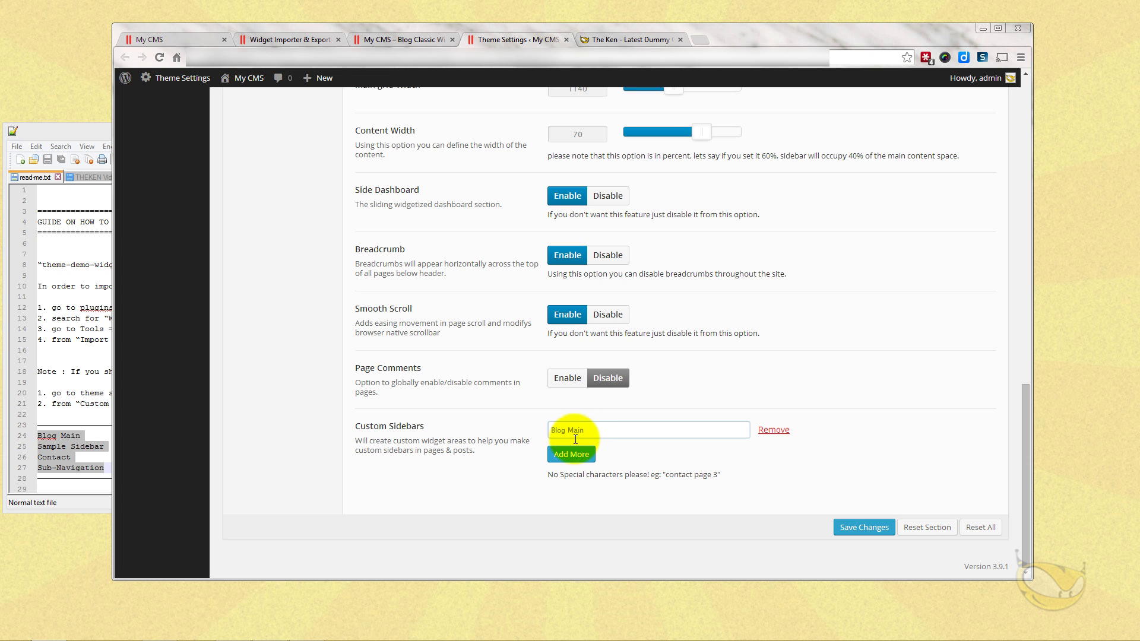
click(571, 454)
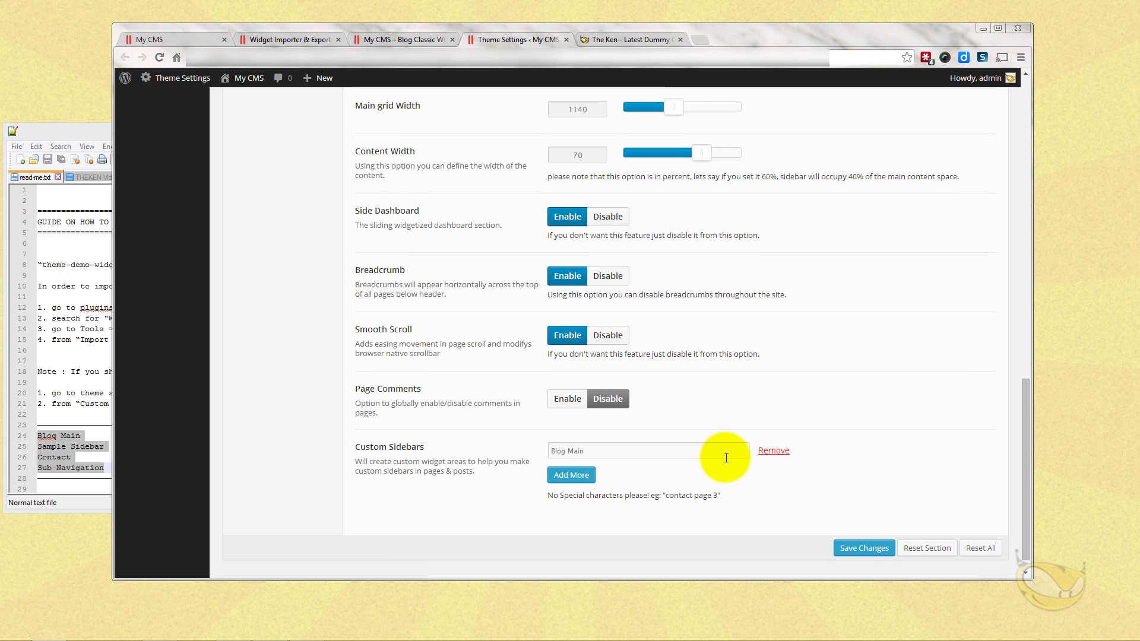
Add three more custom sidebars named Sample Sidebar, Contact and Sub-Navigation.
click(576, 474)
click(588, 473)
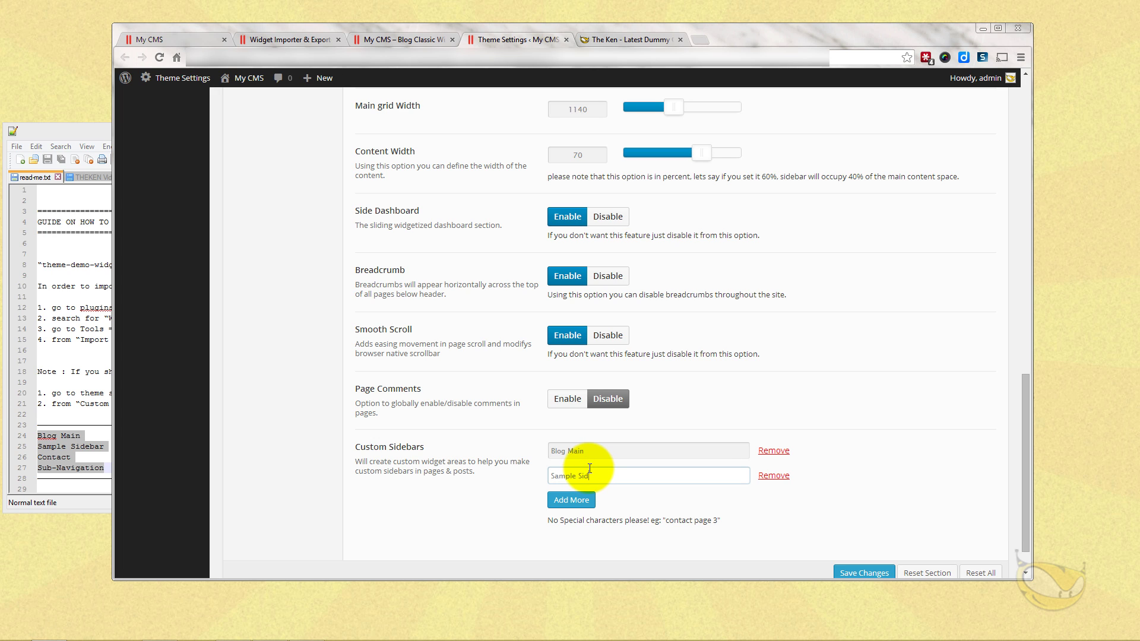
click(573, 498)
click(586, 498)
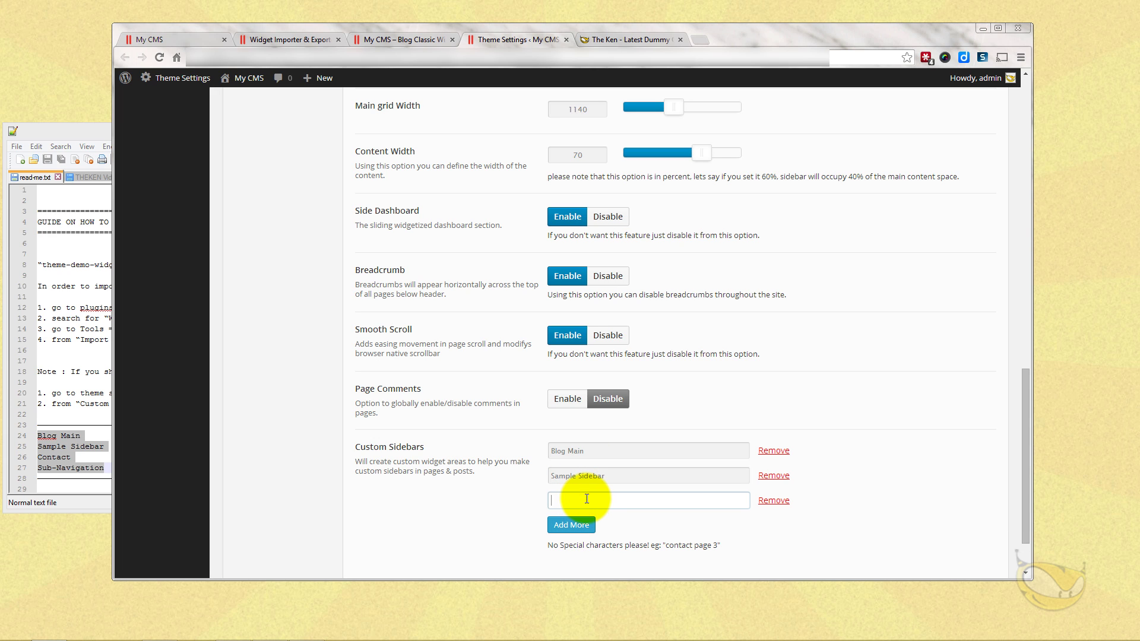
text(Contact)
click(571, 524)
click(596, 520)
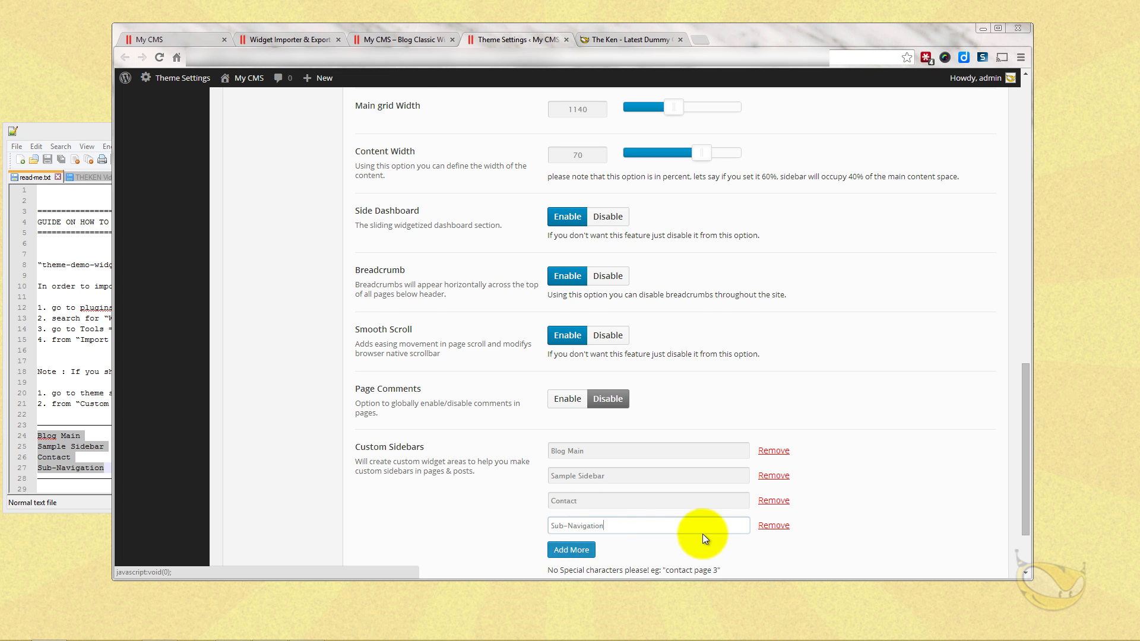
Save the theme settings with the new custom sidebars and close the Theme Settings browser tab.
scroll(707, 531, down, 2)
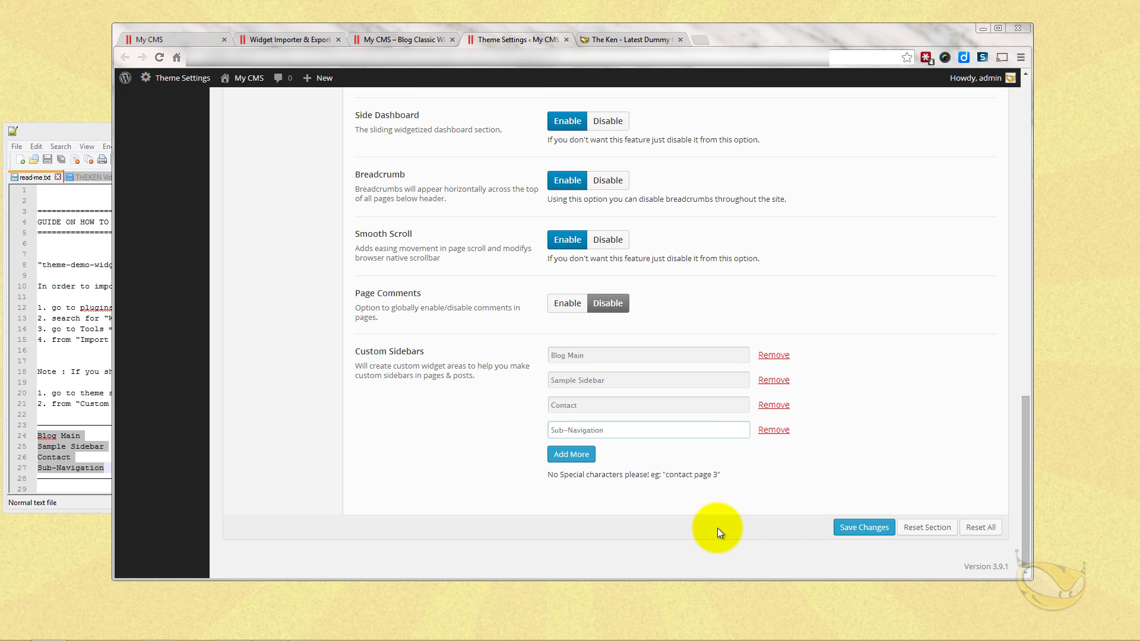
click(848, 532)
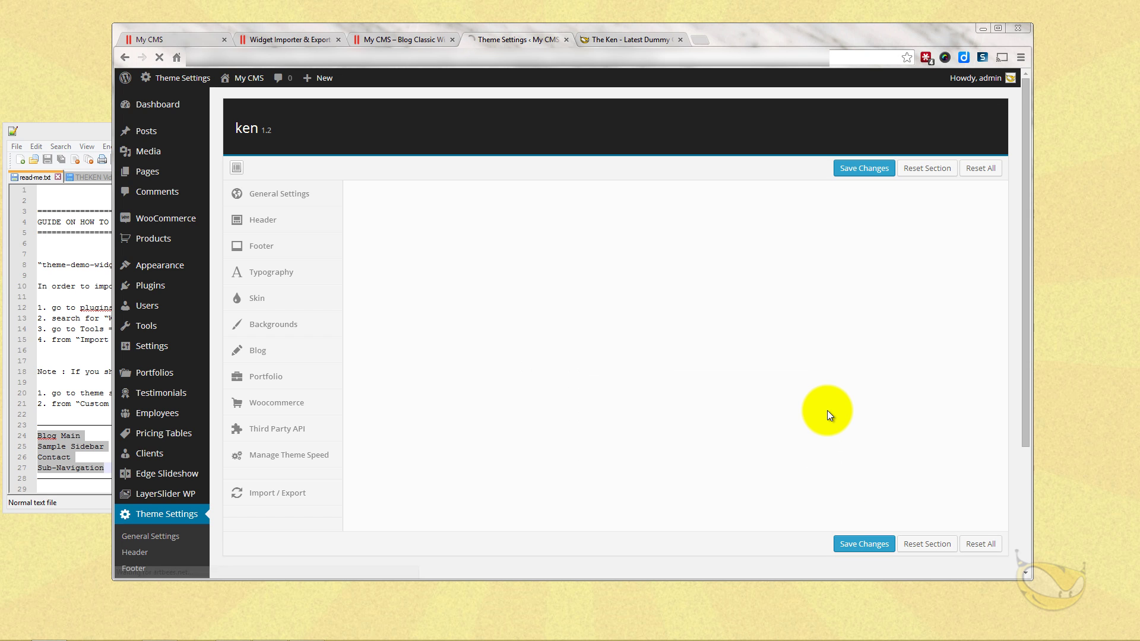
click(565, 39)
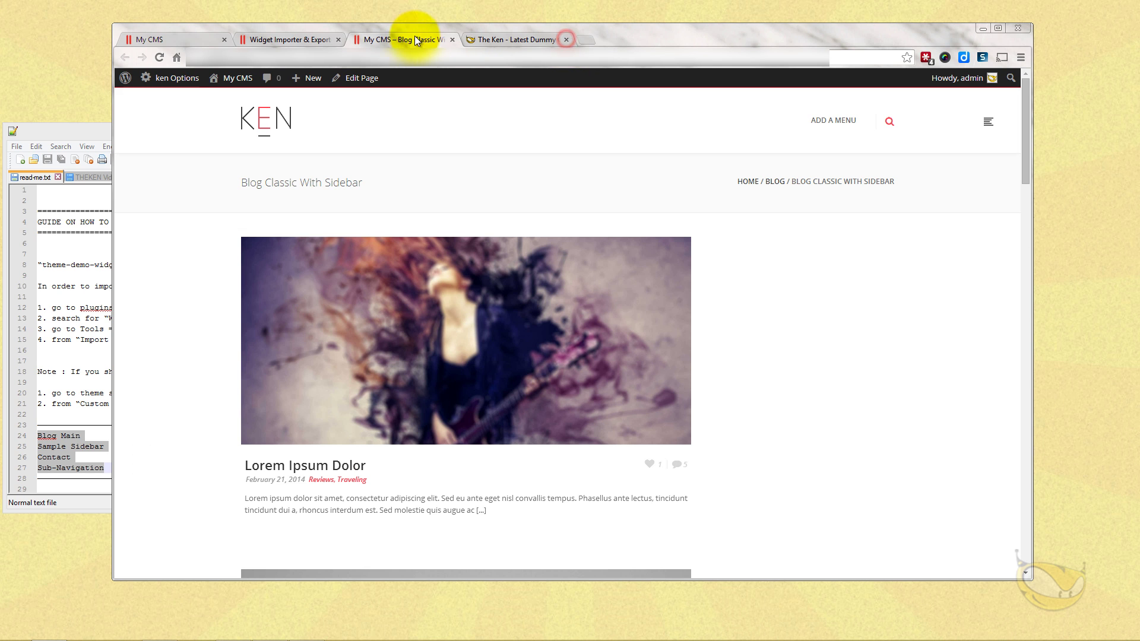
Import theme-demo-widgets.wie from the Widgets folder with Widget Importer & Exporter and look through the import results.
click(299, 38)
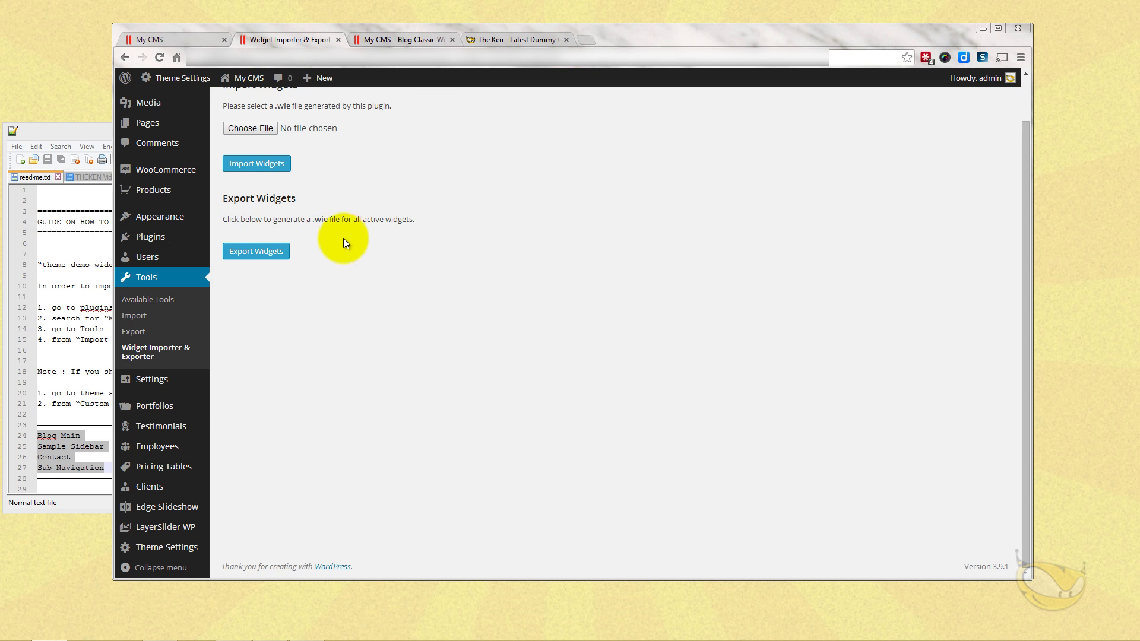
scroll(343, 238, up, 2)
click(244, 177)
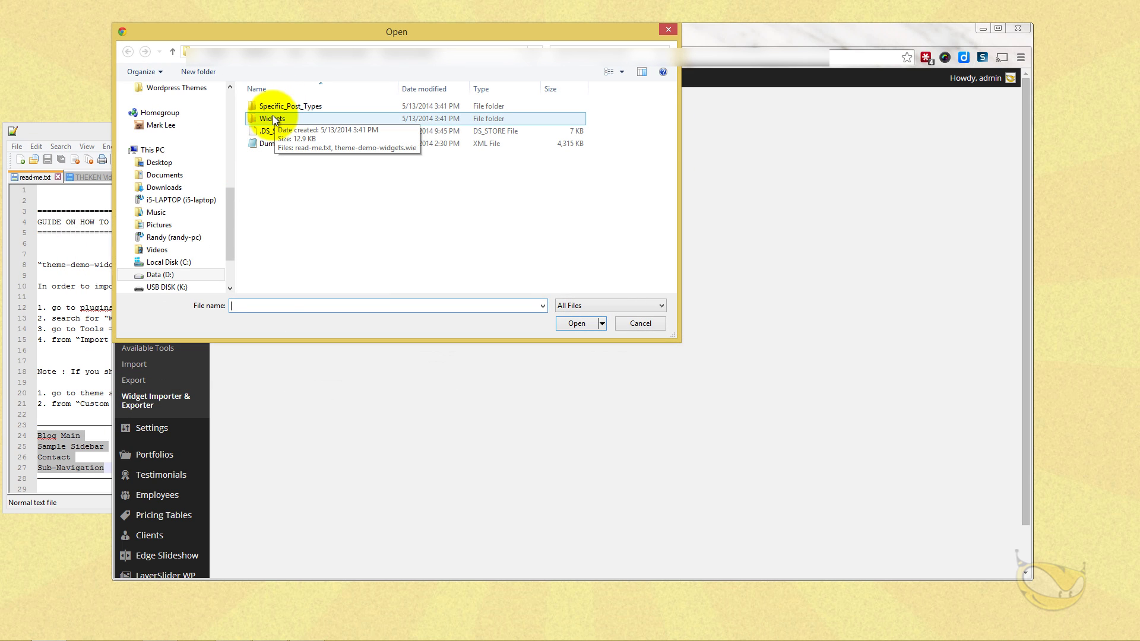
double_click(273, 117)
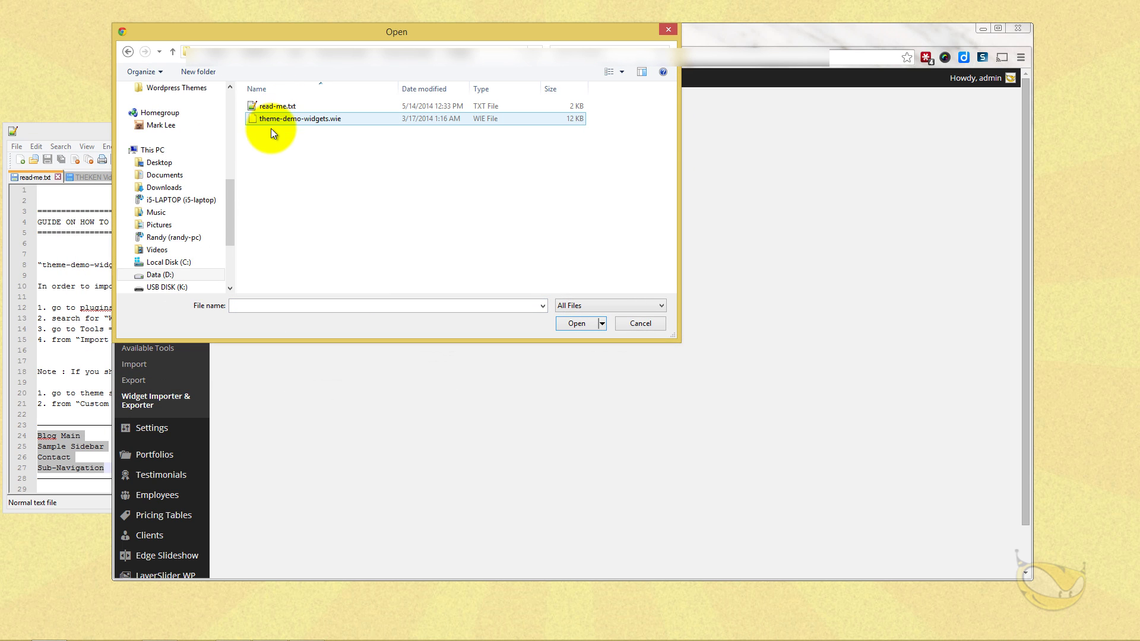
click(278, 117)
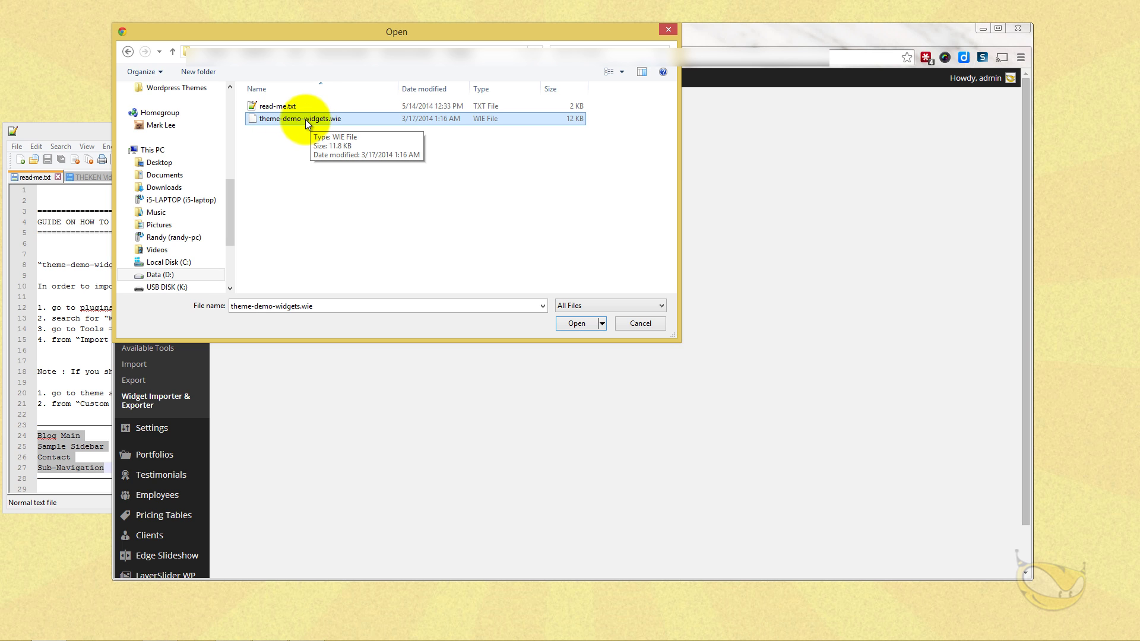
double_click(305, 119)
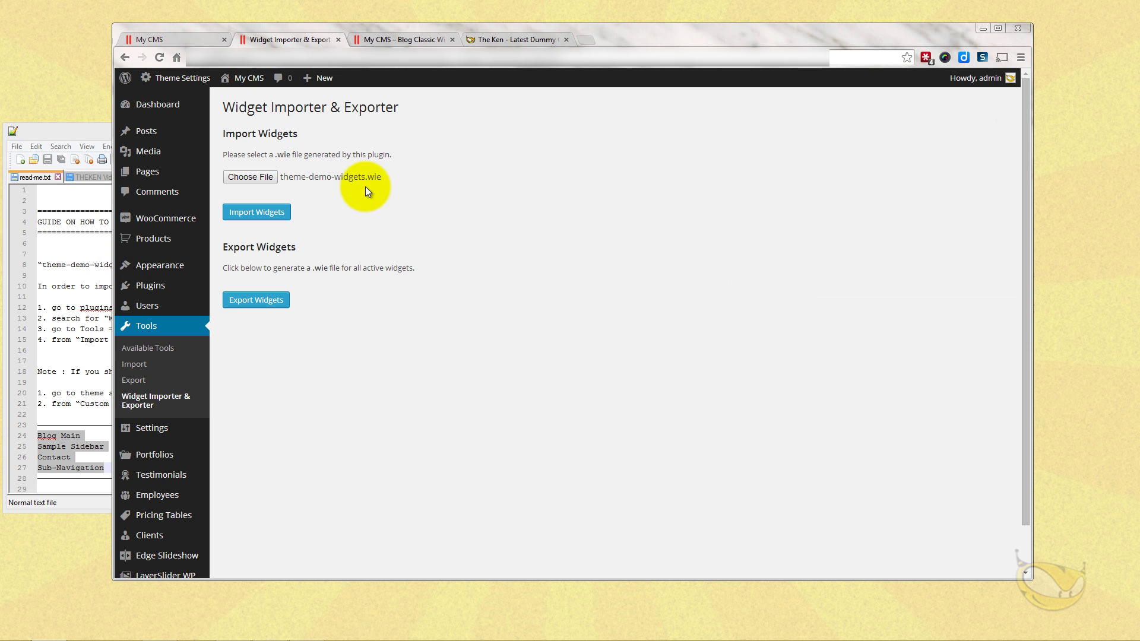
click(257, 213)
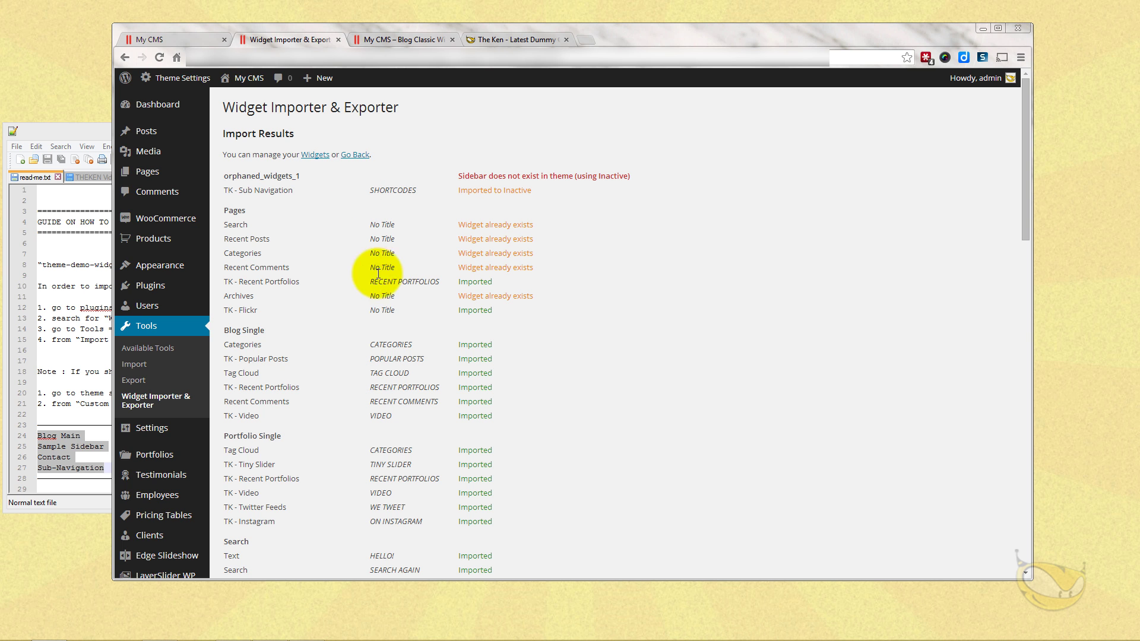
scroll(389, 295, down, 10)
scroll(386, 294, up, 10)
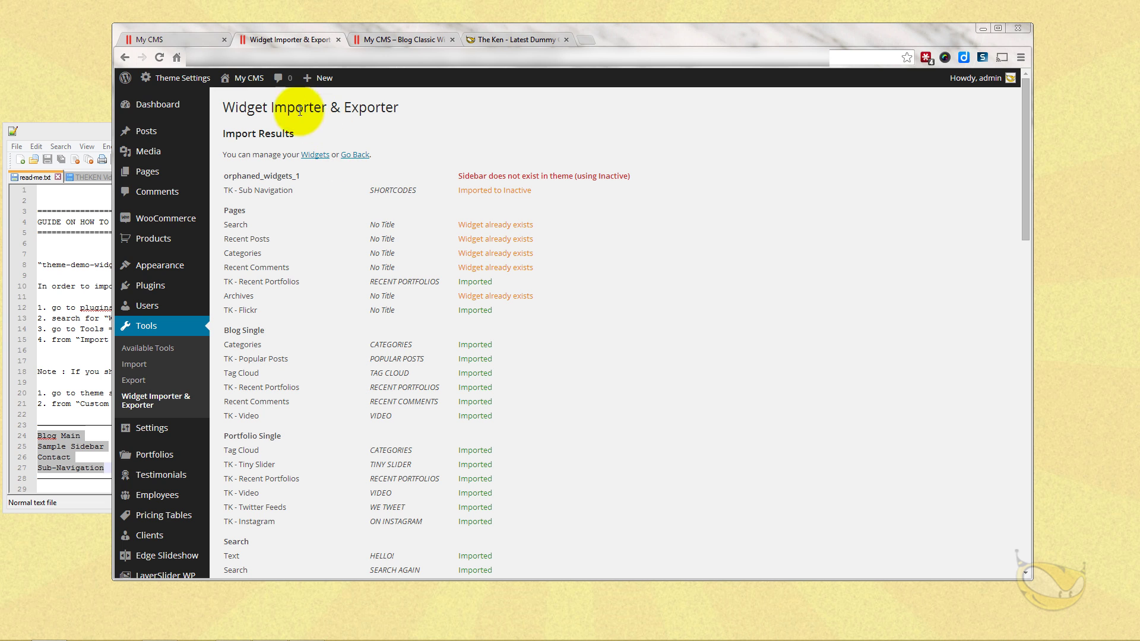
Reload the Blog Classic With Sidebar page and examine its sidebar for the imported widgets.
click(188, 37)
click(390, 42)
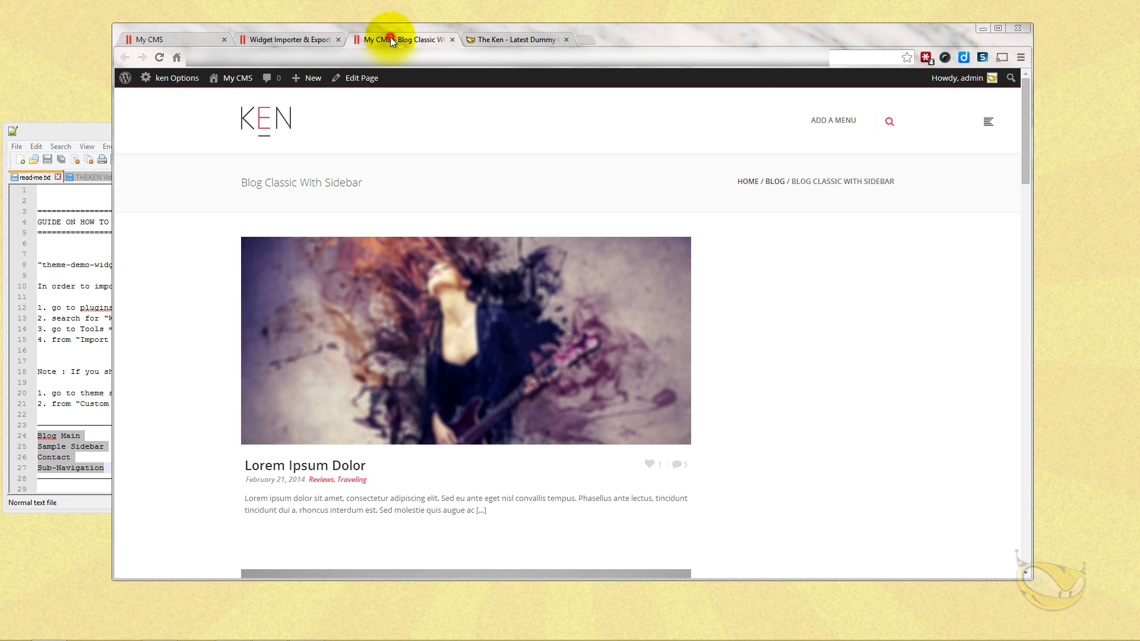
scroll(855, 426, down, 8)
scroll(833, 422, up, 8)
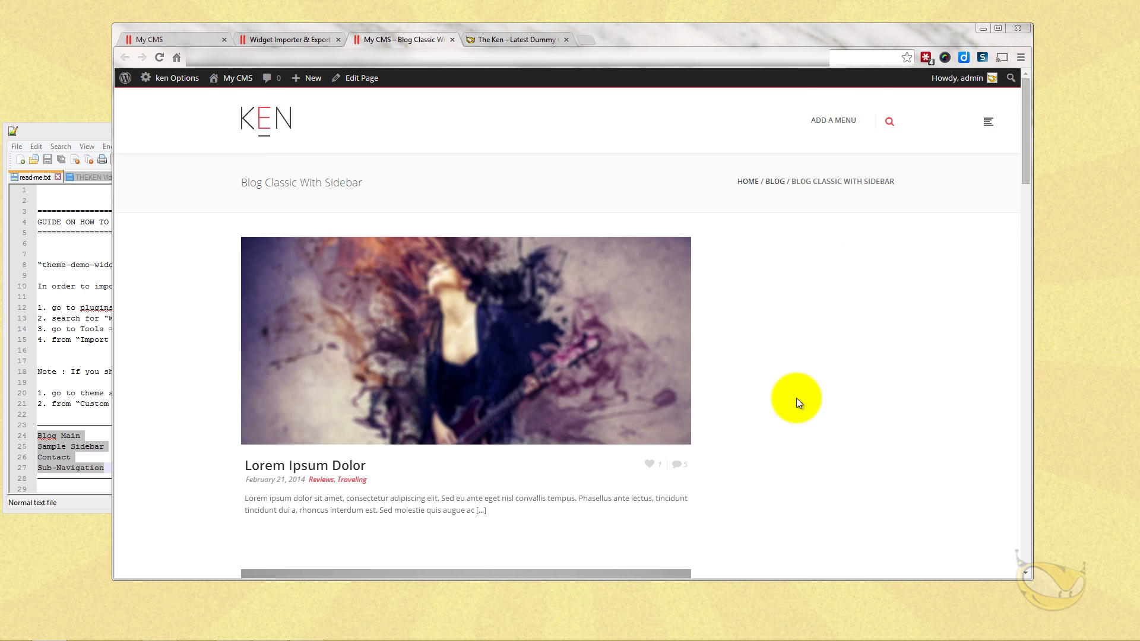
click(159, 57)
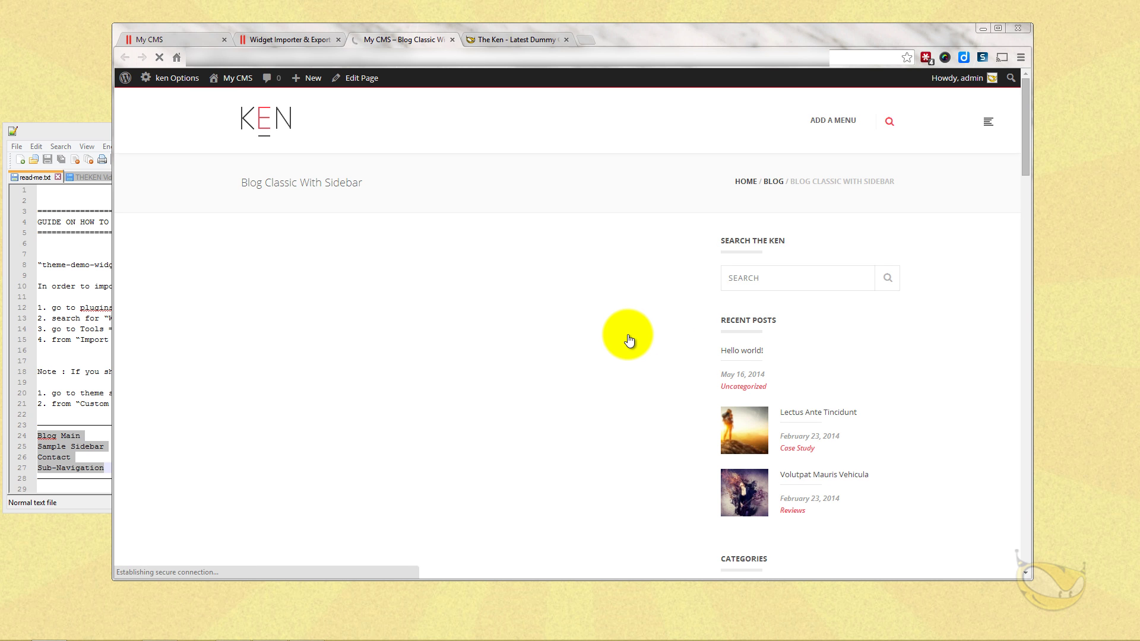
scroll(630, 340, down, 10)
scroll(624, 340, up, 10)
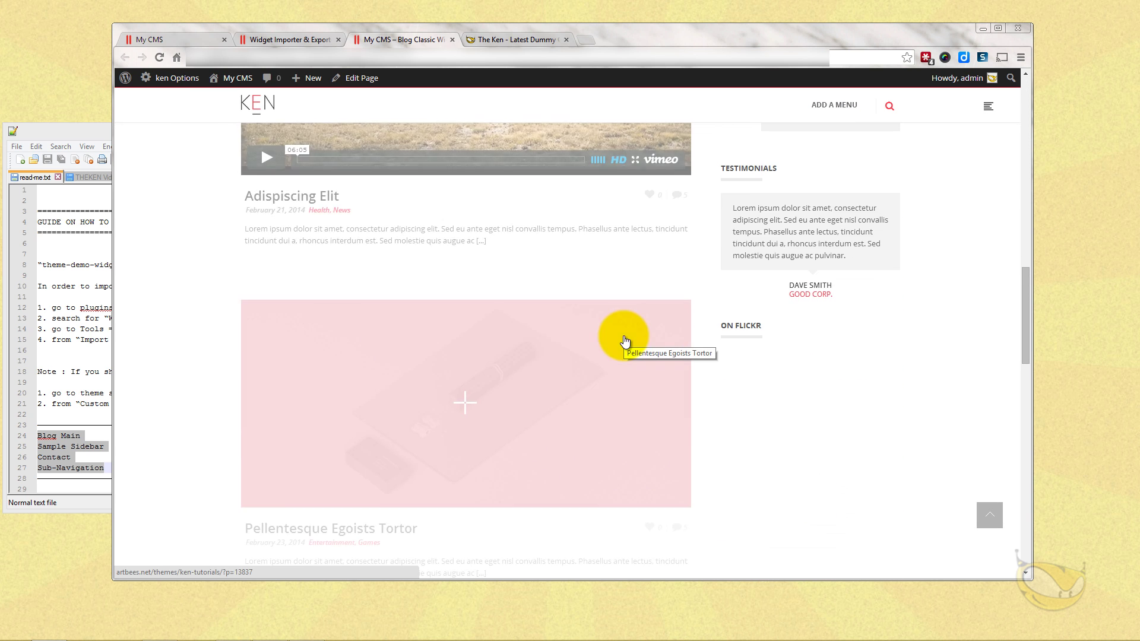
scroll(623, 342, down, 15)
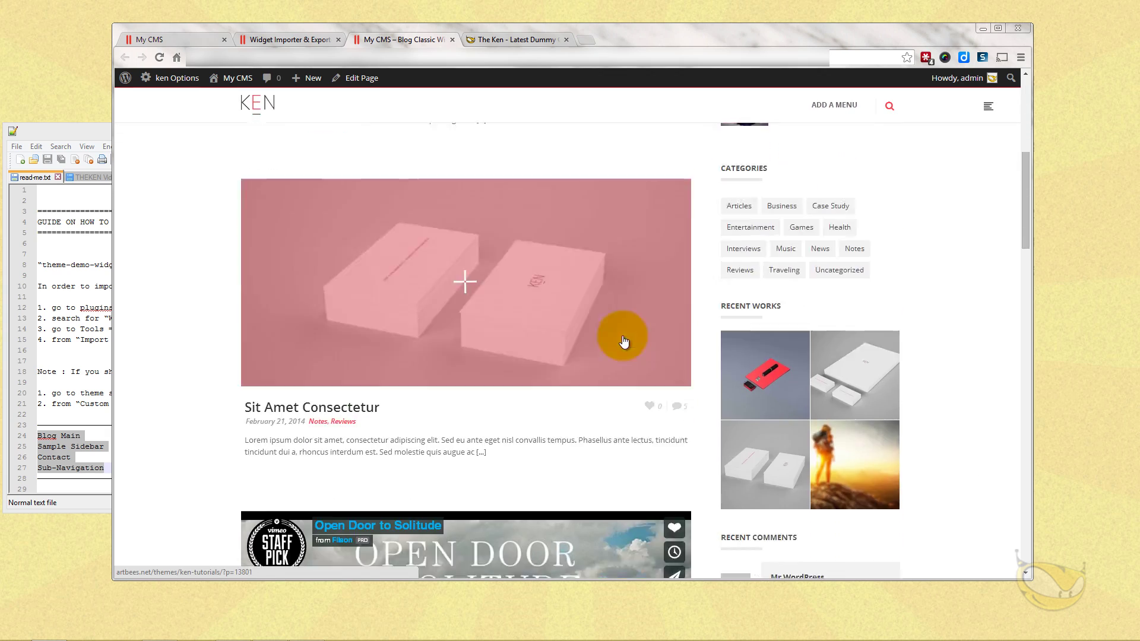
scroll(619, 337, up, 15)
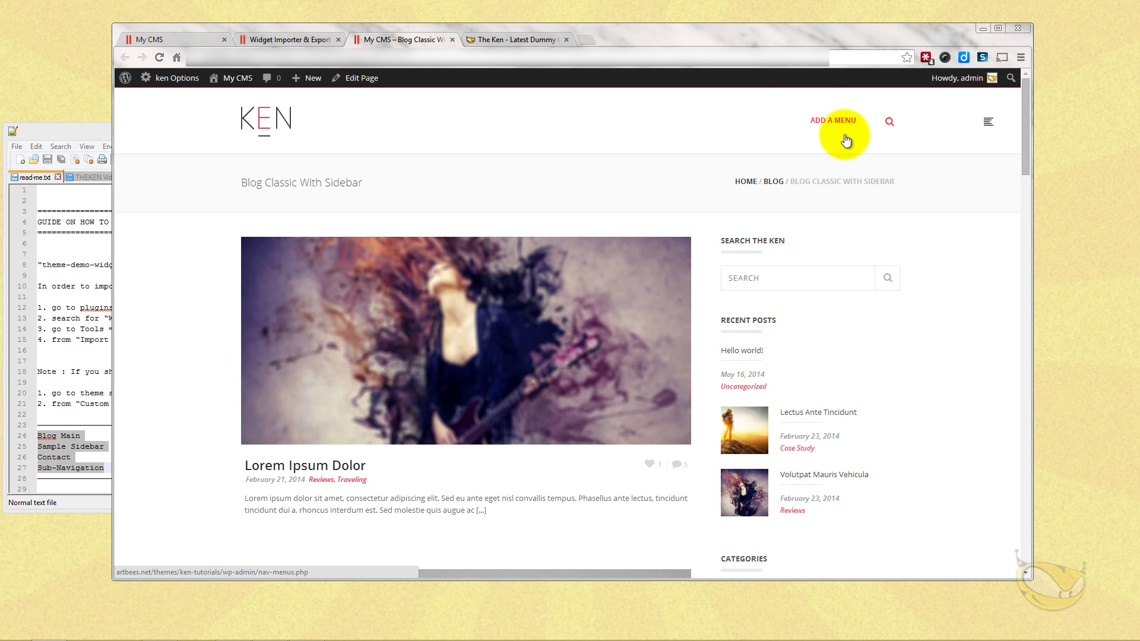
Go to the WordPress Menus screen and inspect the FULL HEIGHT SECTIONS item of THE KEN DASHBOARD menu.
click(181, 38)
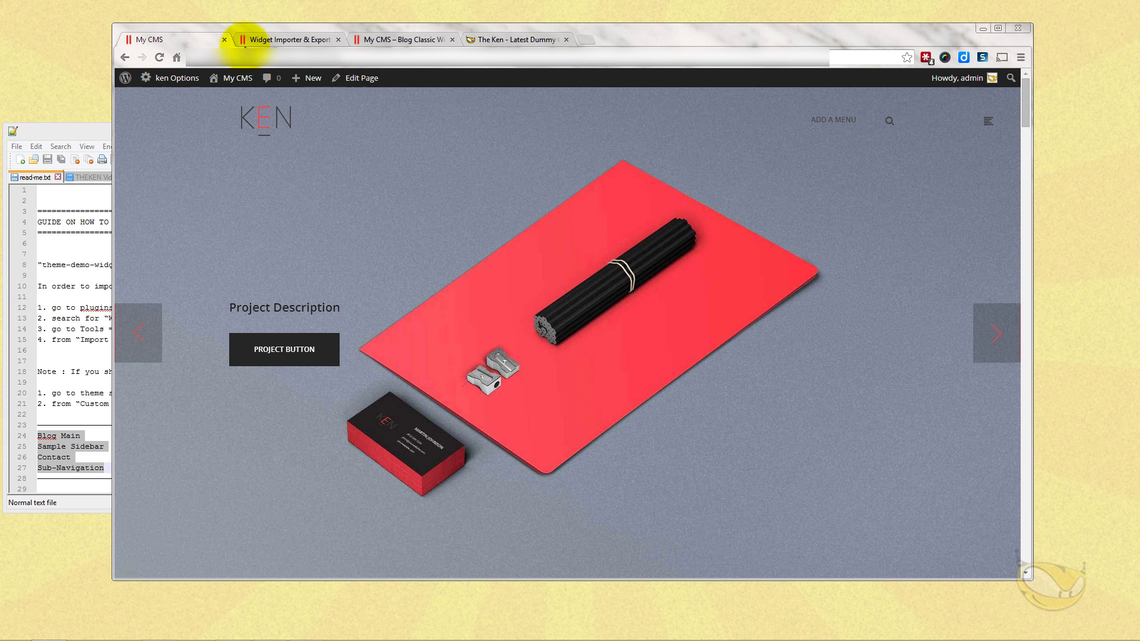
click(284, 42)
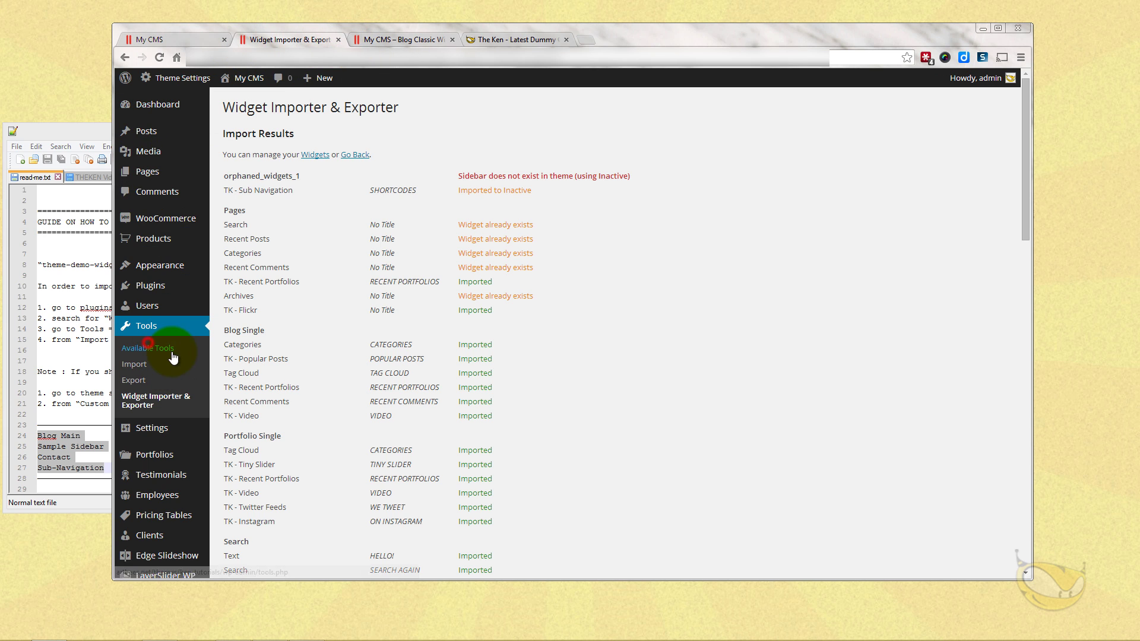
mouse_move(154, 269)
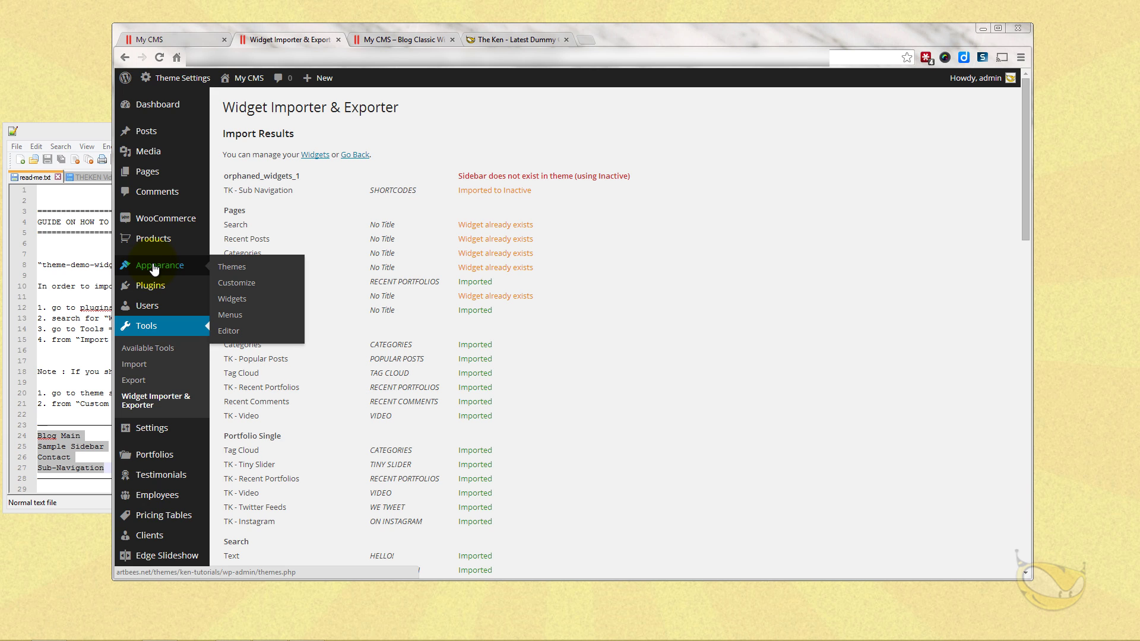
click(242, 315)
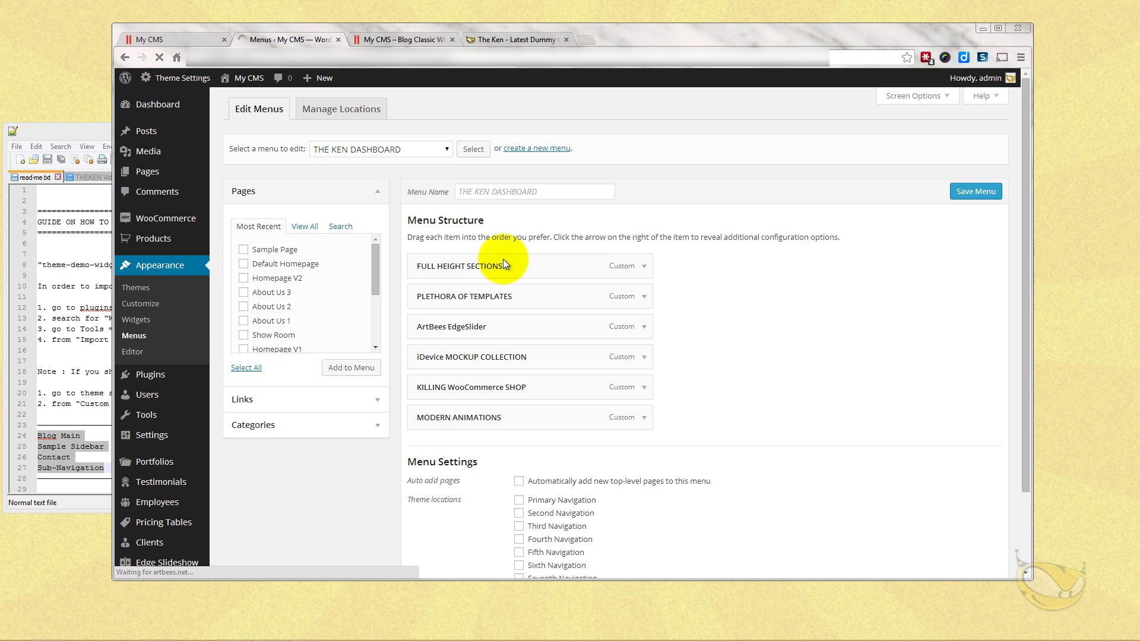
click(643, 266)
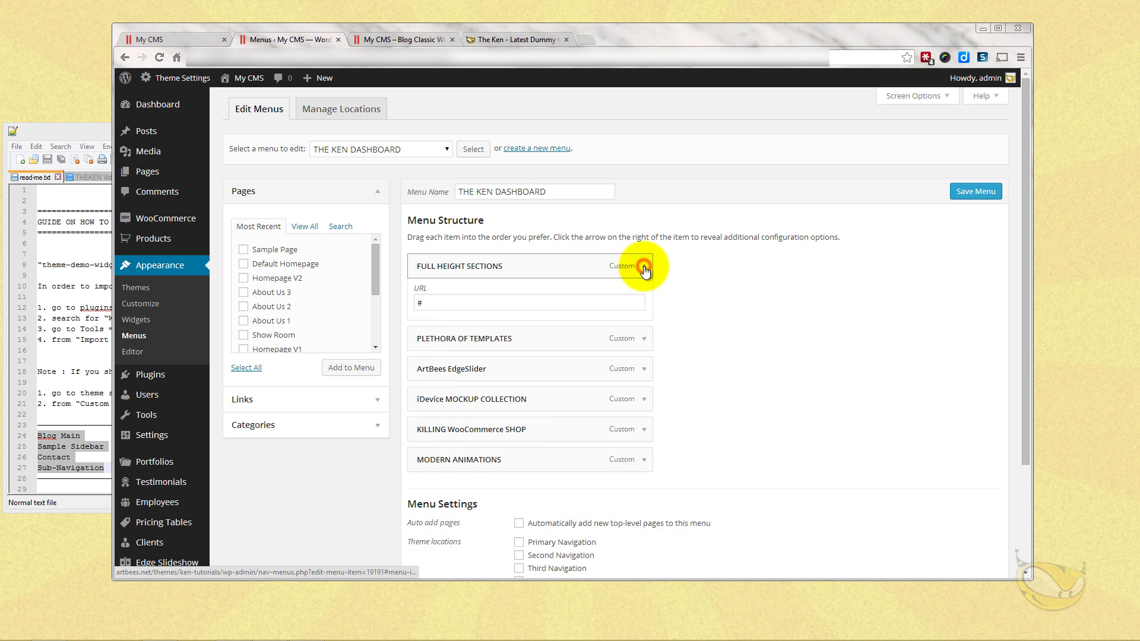
click(643, 267)
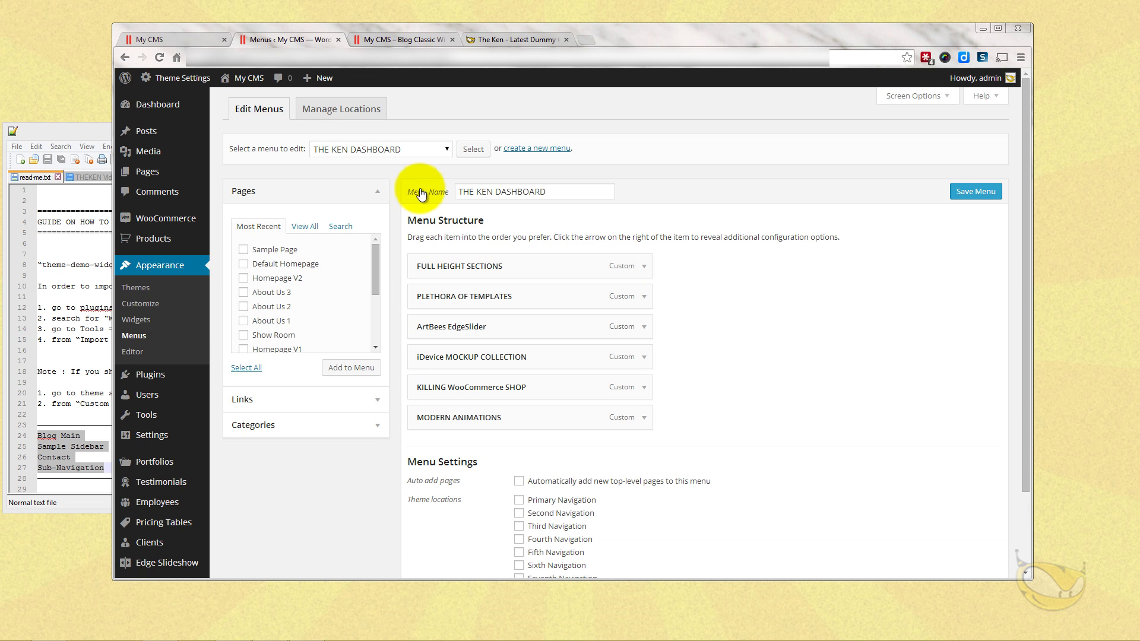
Create a new menu named Main Menu and assign it to the Primary Navigation theme location.
click(526, 148)
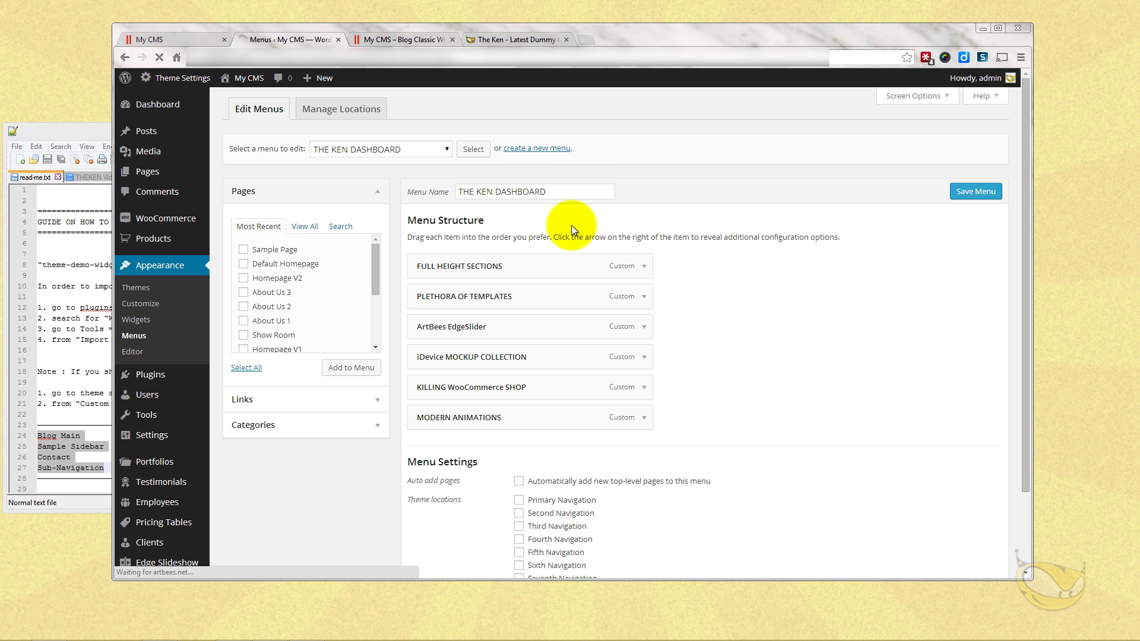
click(510, 193)
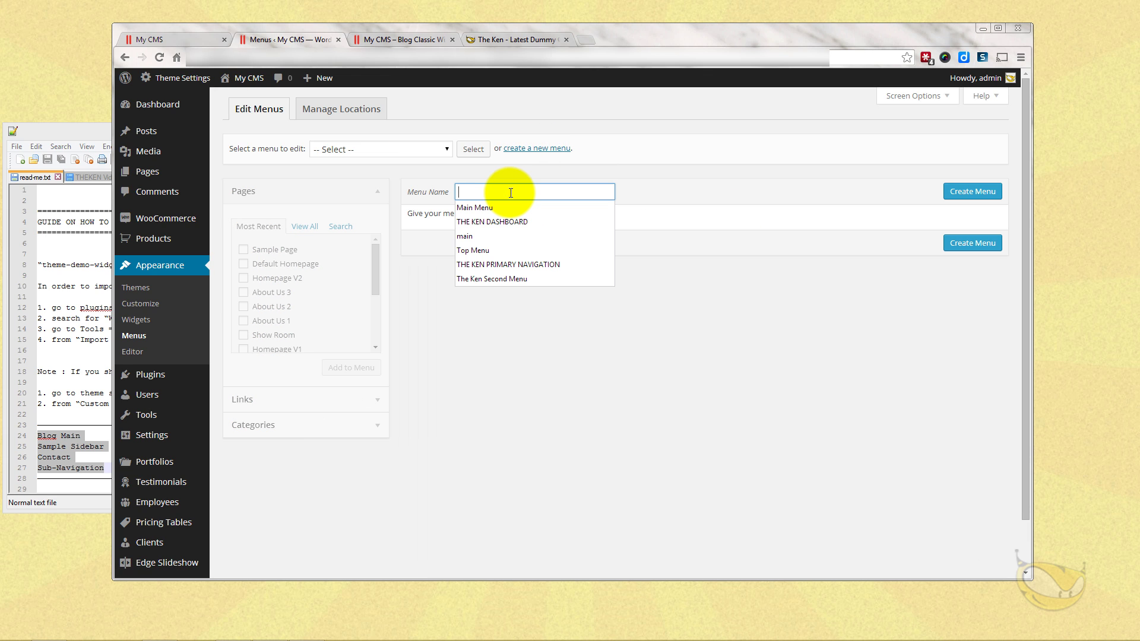
text(Main Menu)
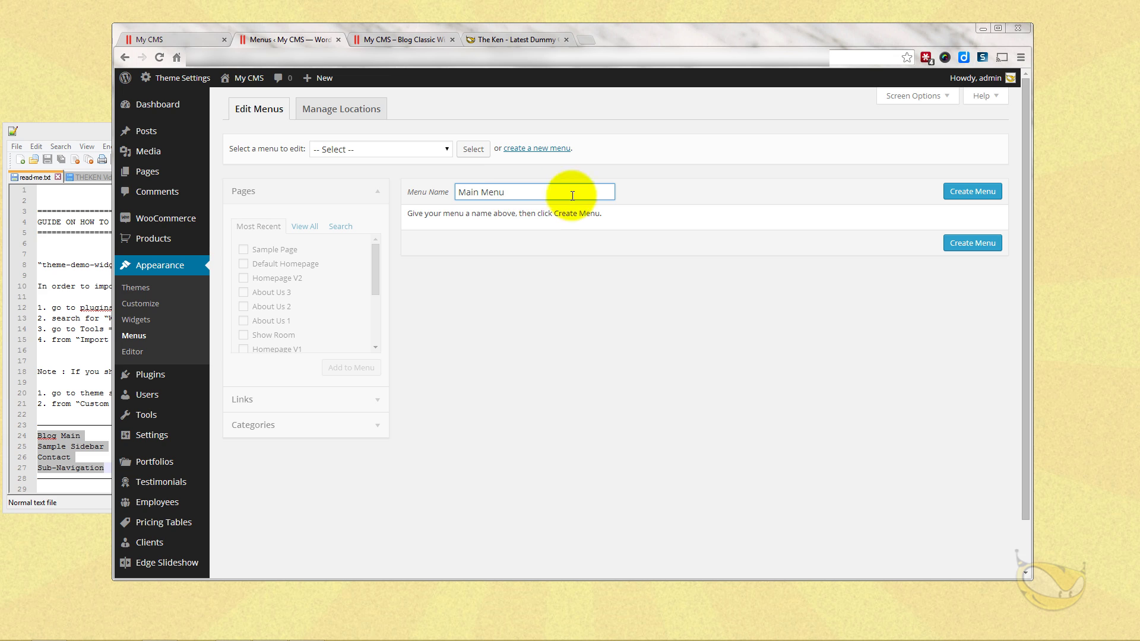
click(963, 196)
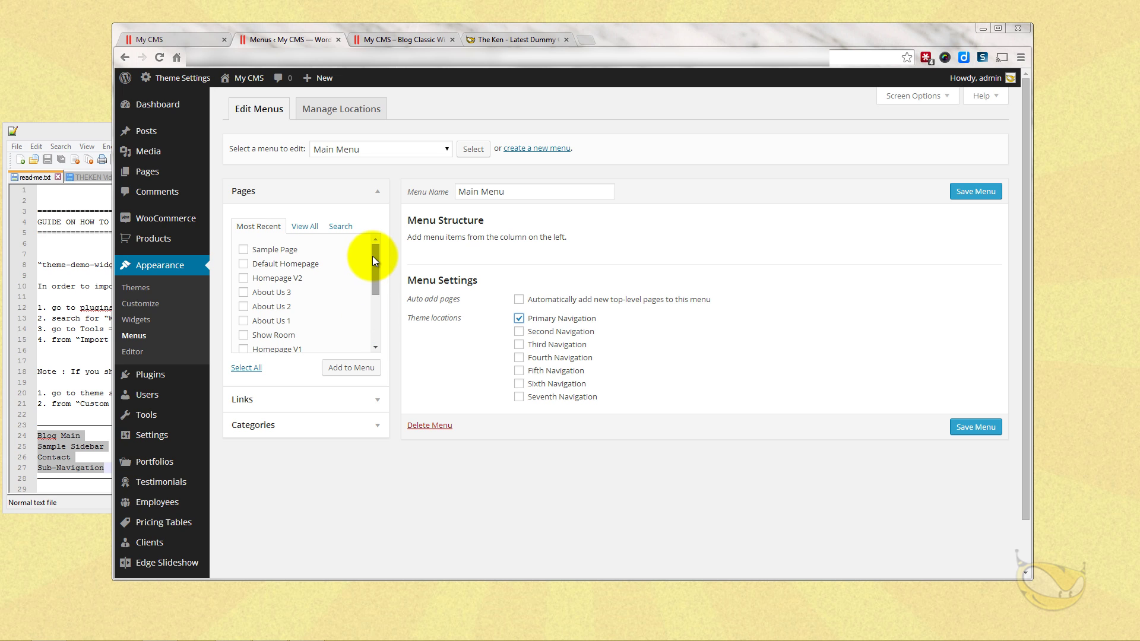
Add the Default Homepage page from the full page list to Main Menu.
click(304, 227)
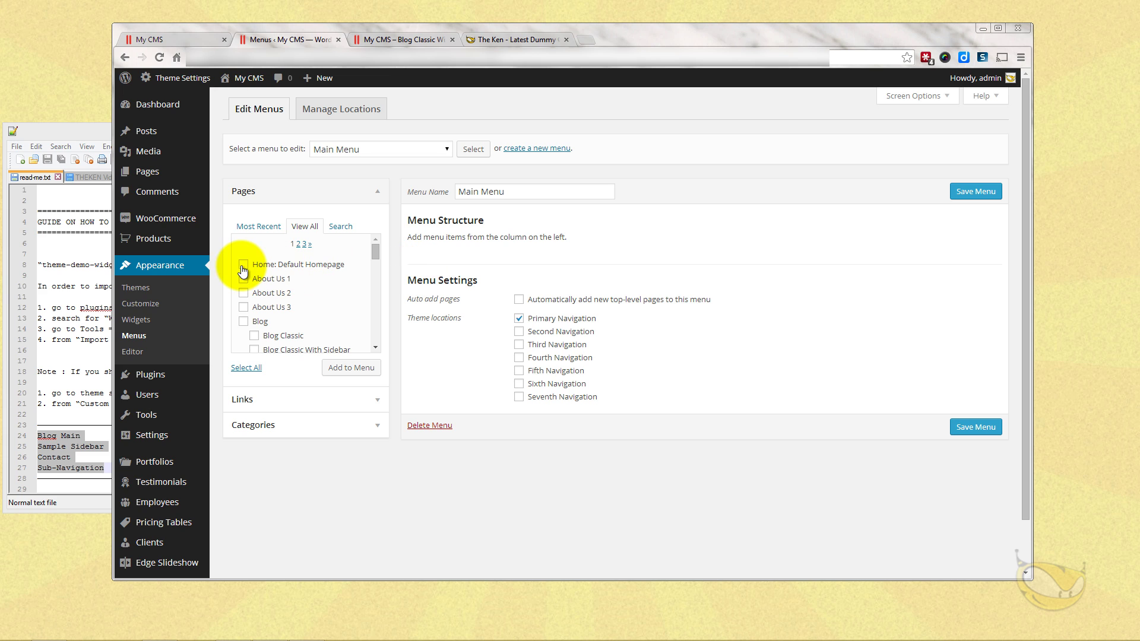
click(242, 265)
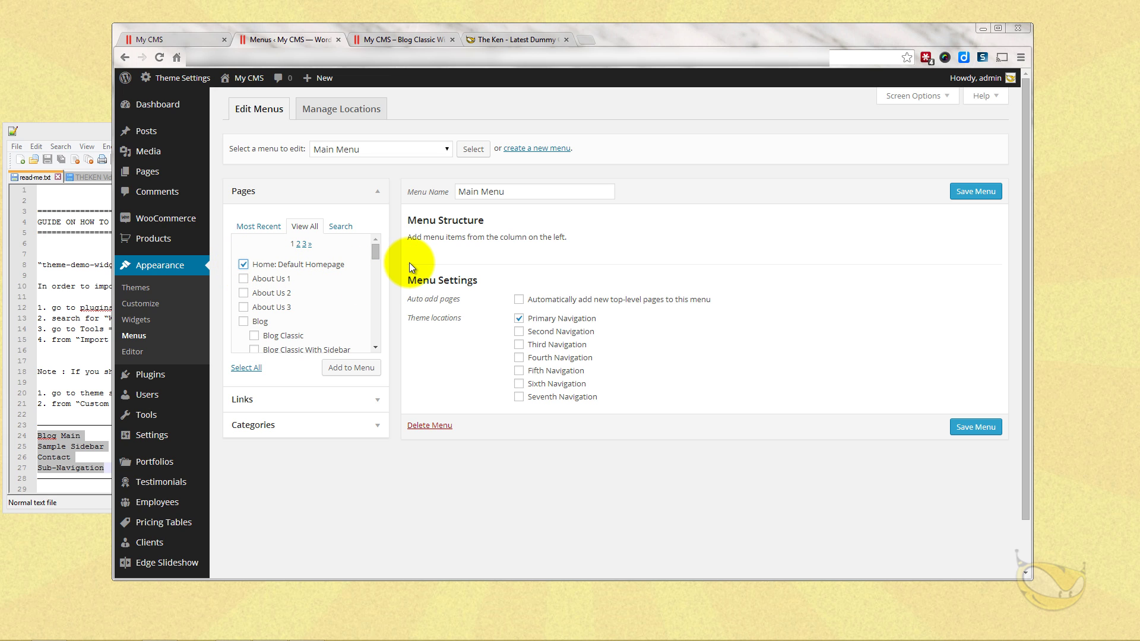
click(350, 368)
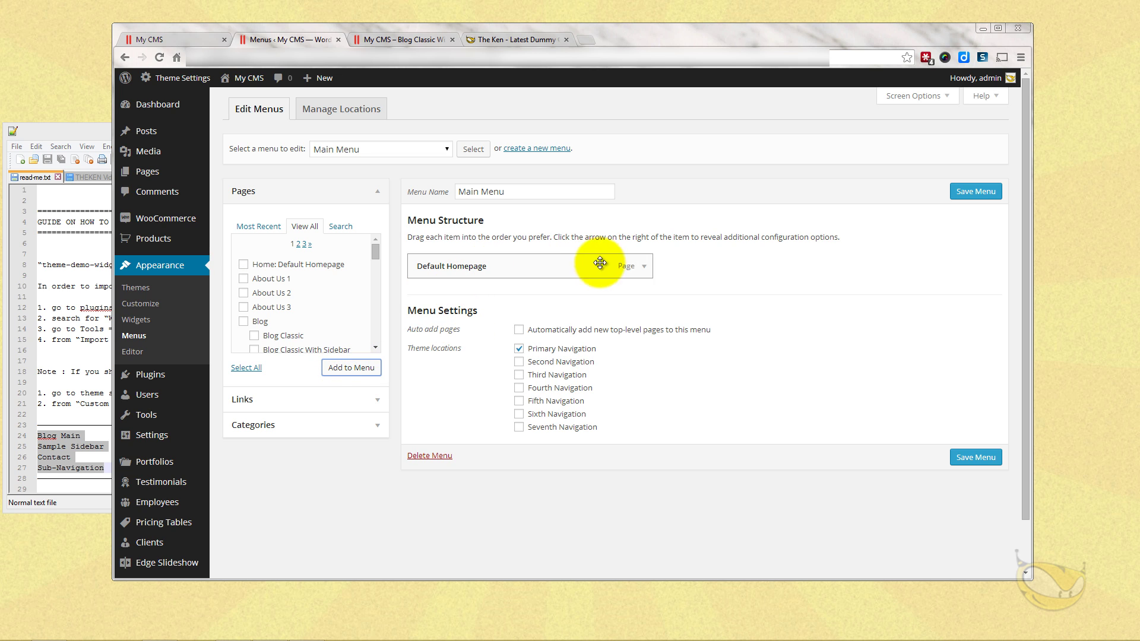
Change the Default Homepage item's navigation label to Home and save the menu.
click(643, 265)
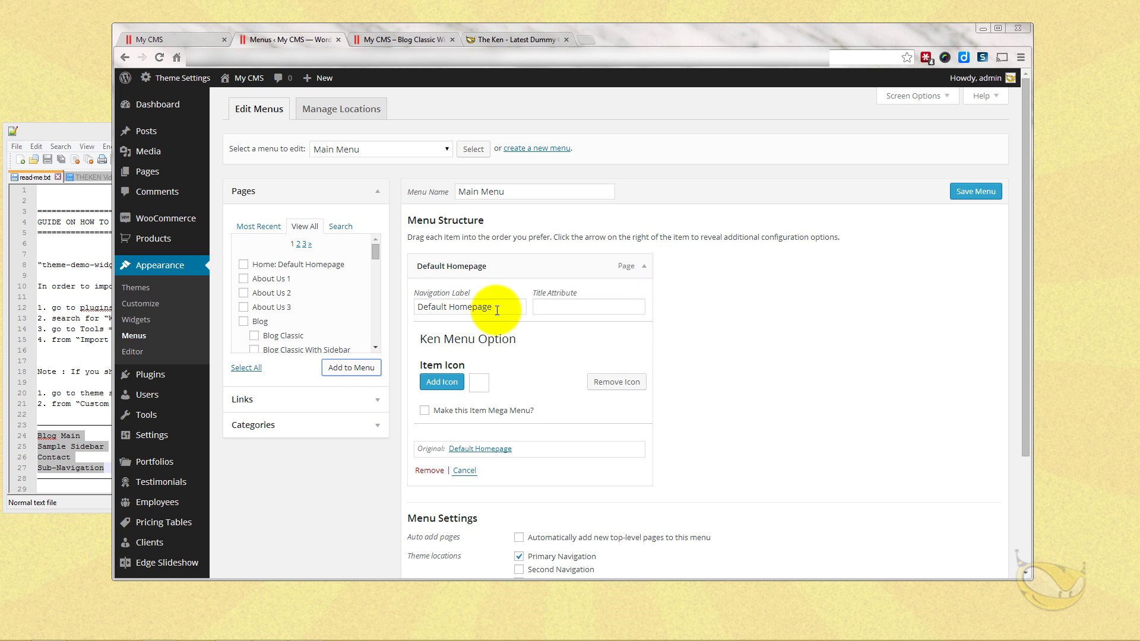
double_click(432, 306)
key(Delete)
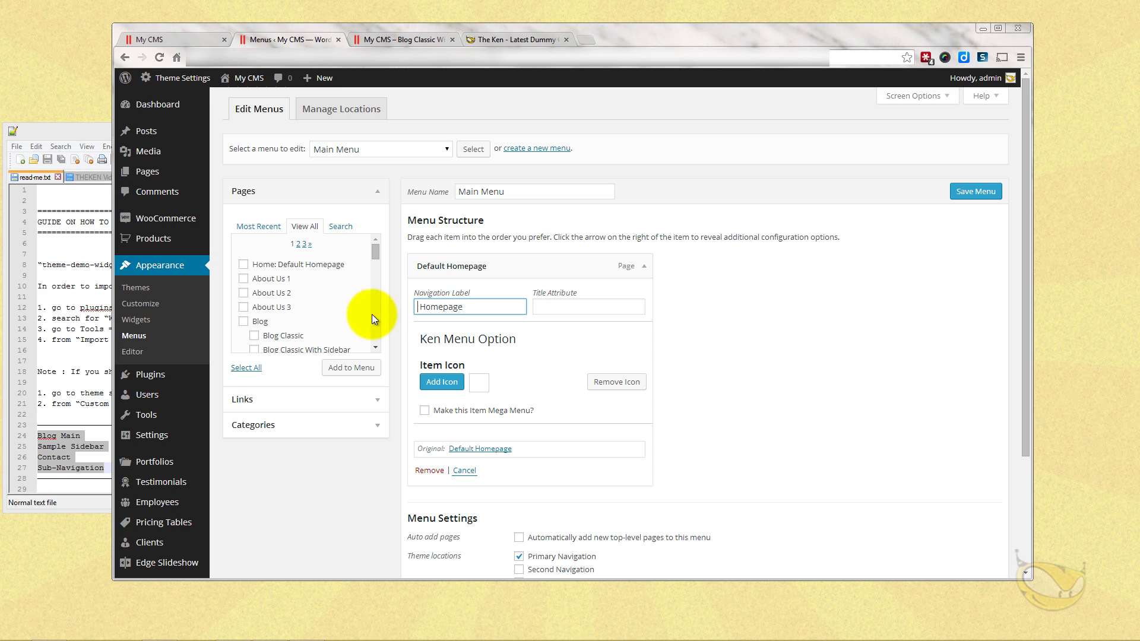
click(493, 306)
key(BackSpace)
key(BackSpace)
key(BackSpace)
key(BackSpace)
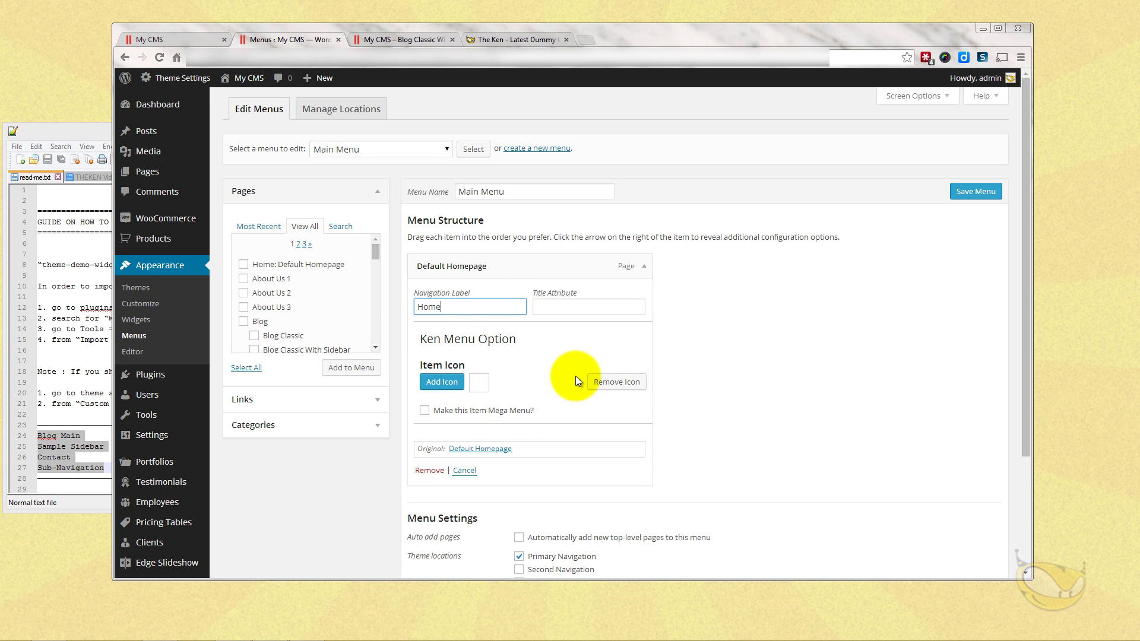
click(644, 267)
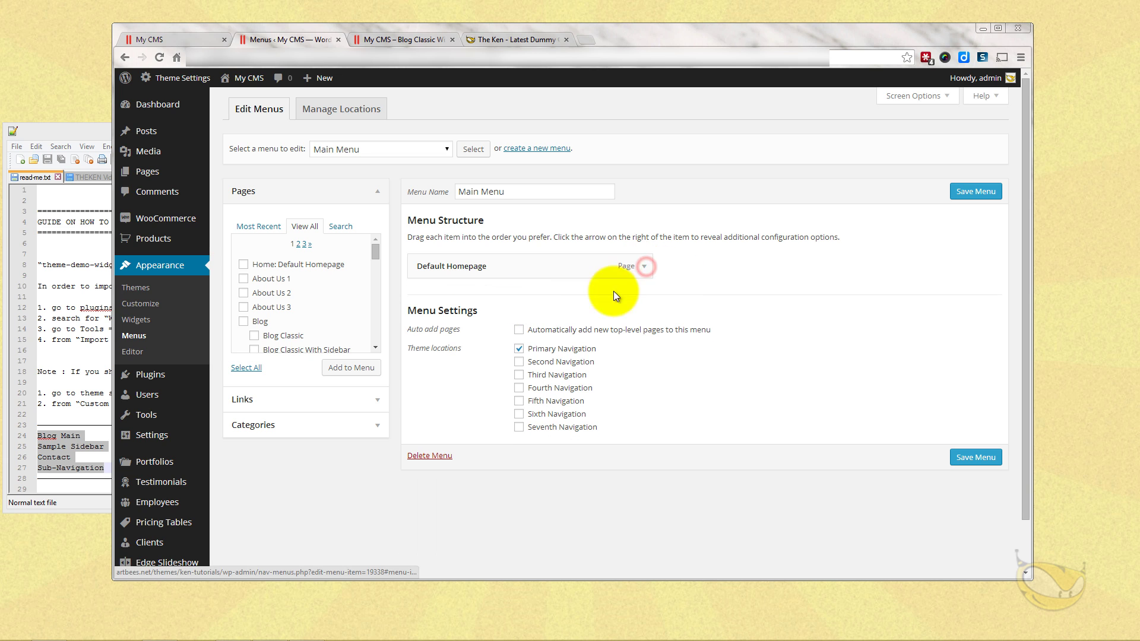
click(976, 191)
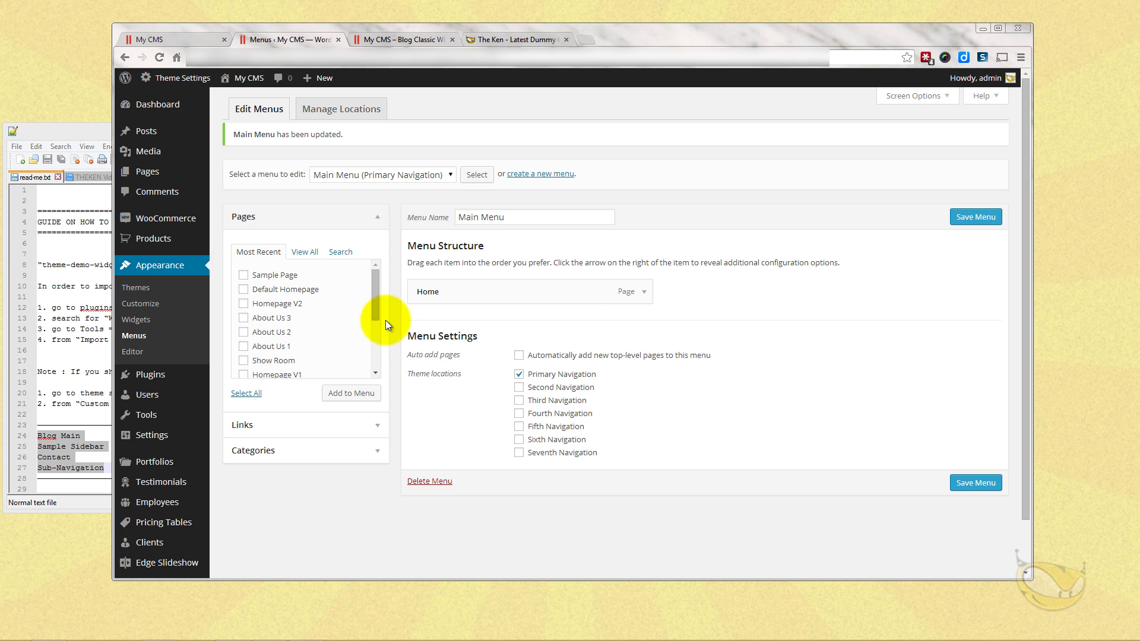
Add the Blog Classic With Sidebar page from the full page list to Main Menu.
click(303, 254)
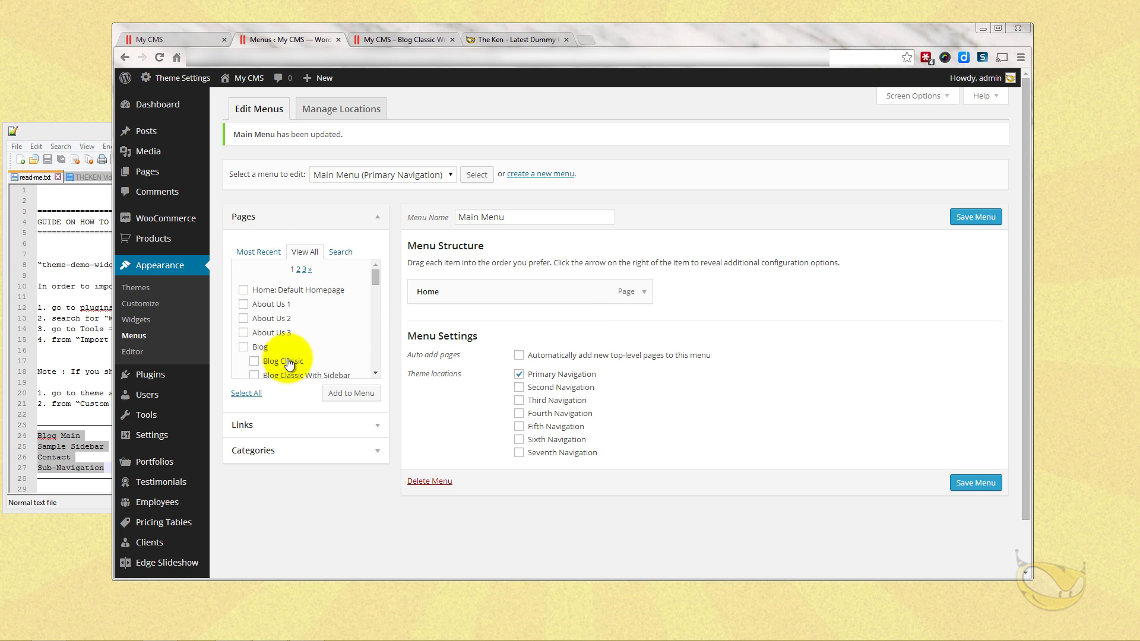
scroll(374, 289, down, 3)
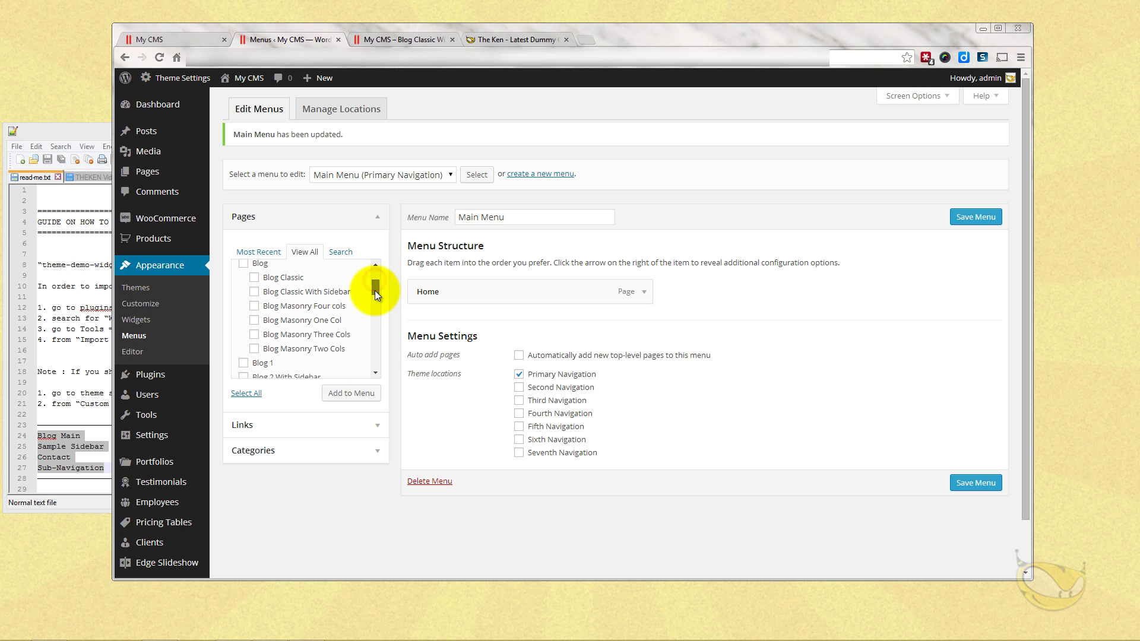
click(254, 292)
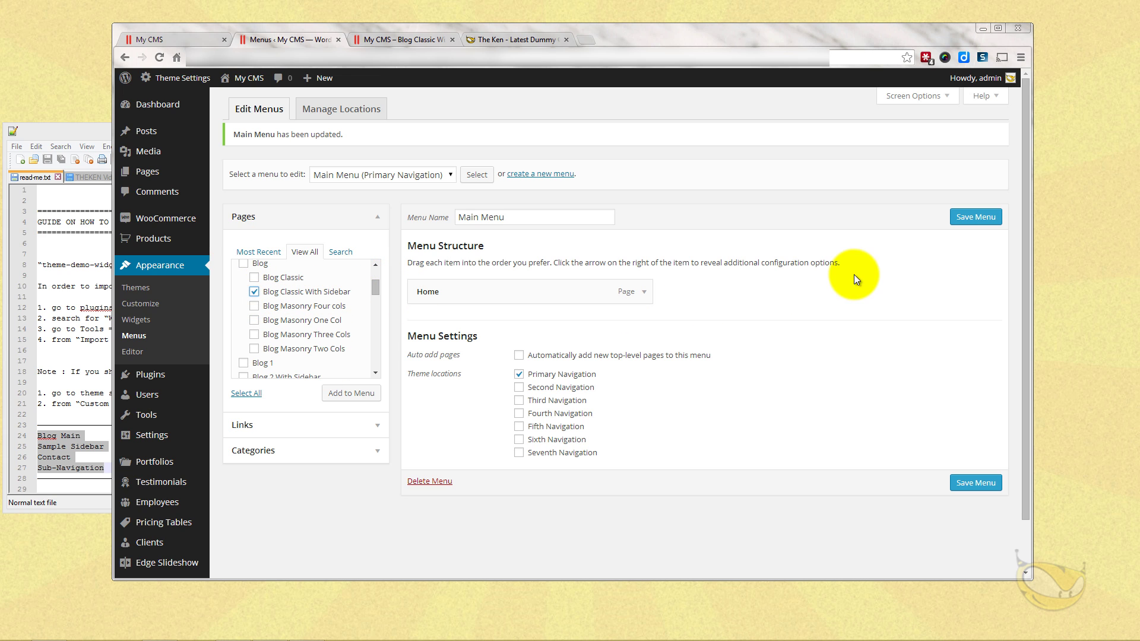
click(341, 394)
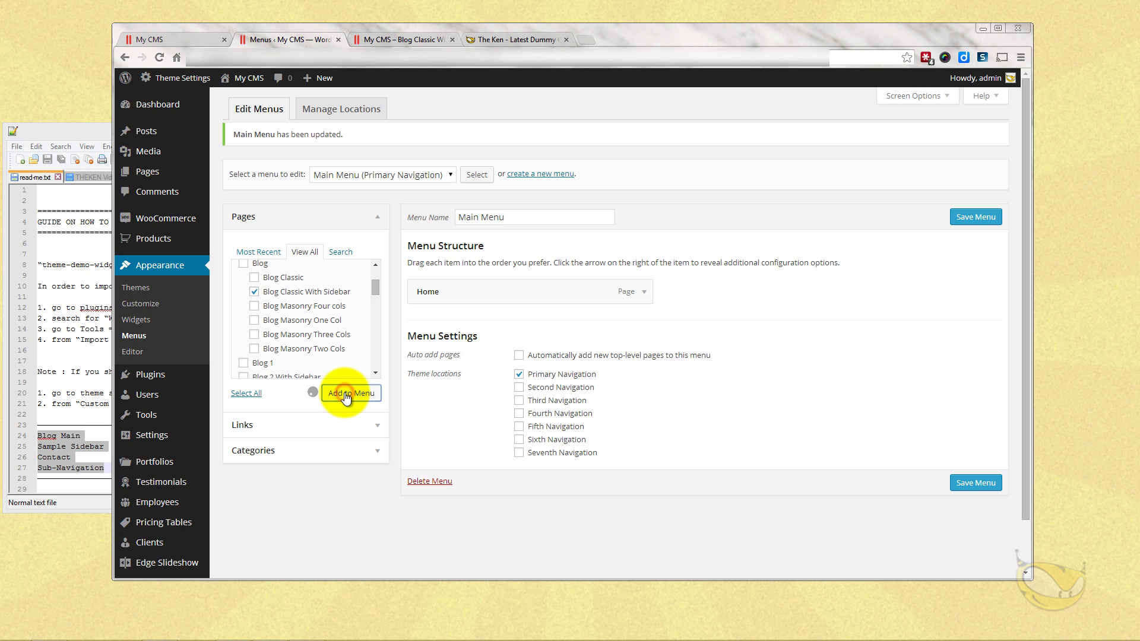
Find the Hybrid page by searching the pages for "hyb", add it to Main Menu and save the menu.
scroll(306, 320, down, 2)
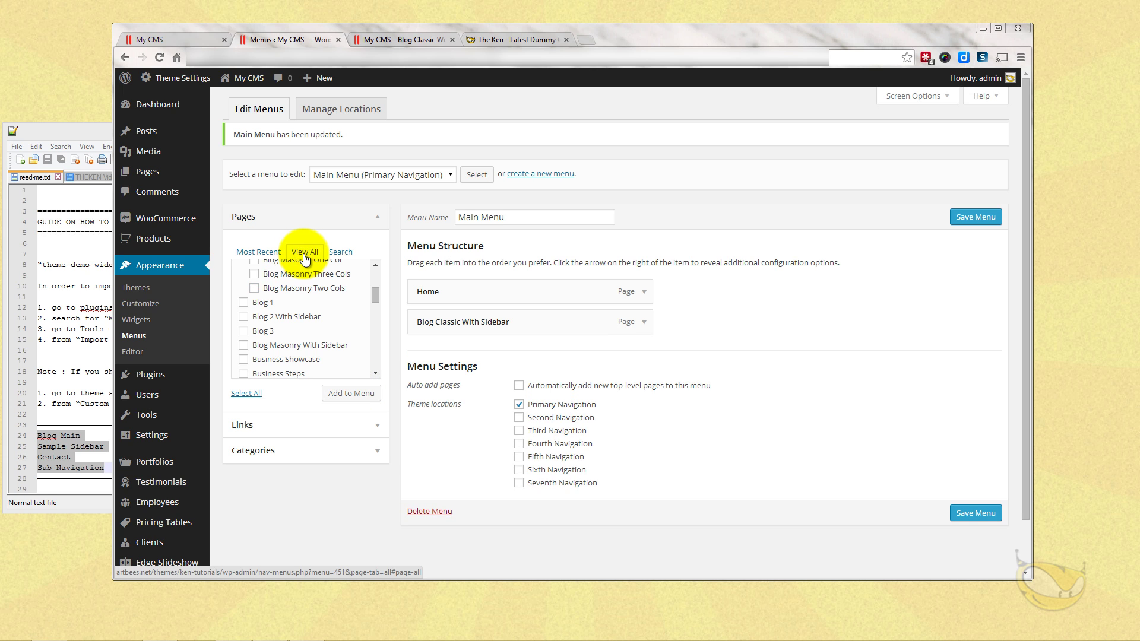
click(343, 254)
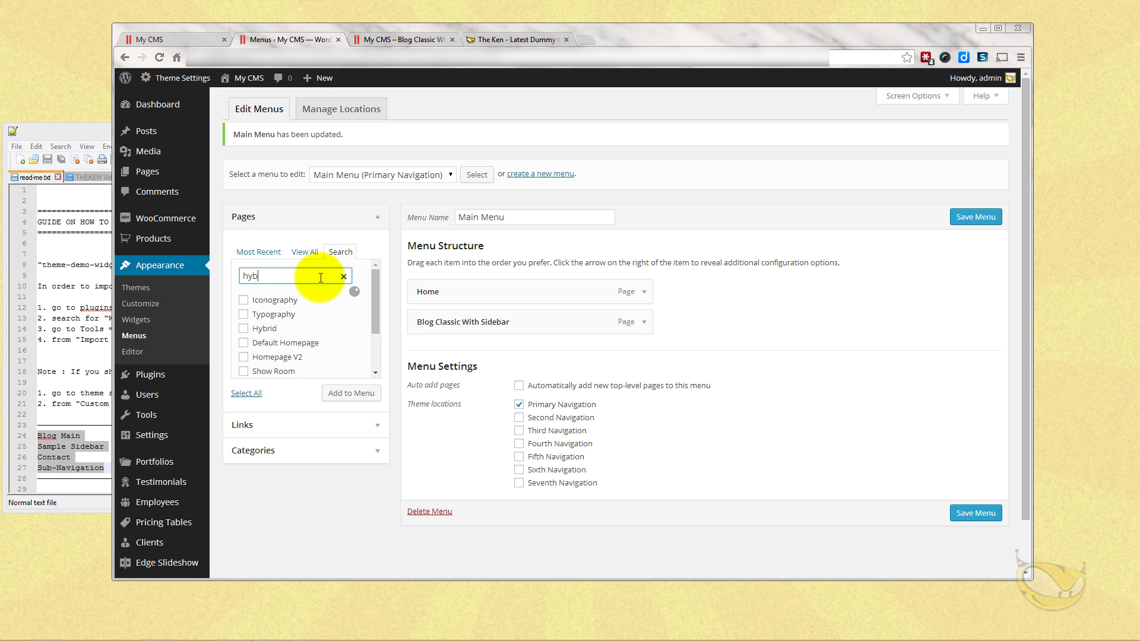
click(243, 299)
click(351, 344)
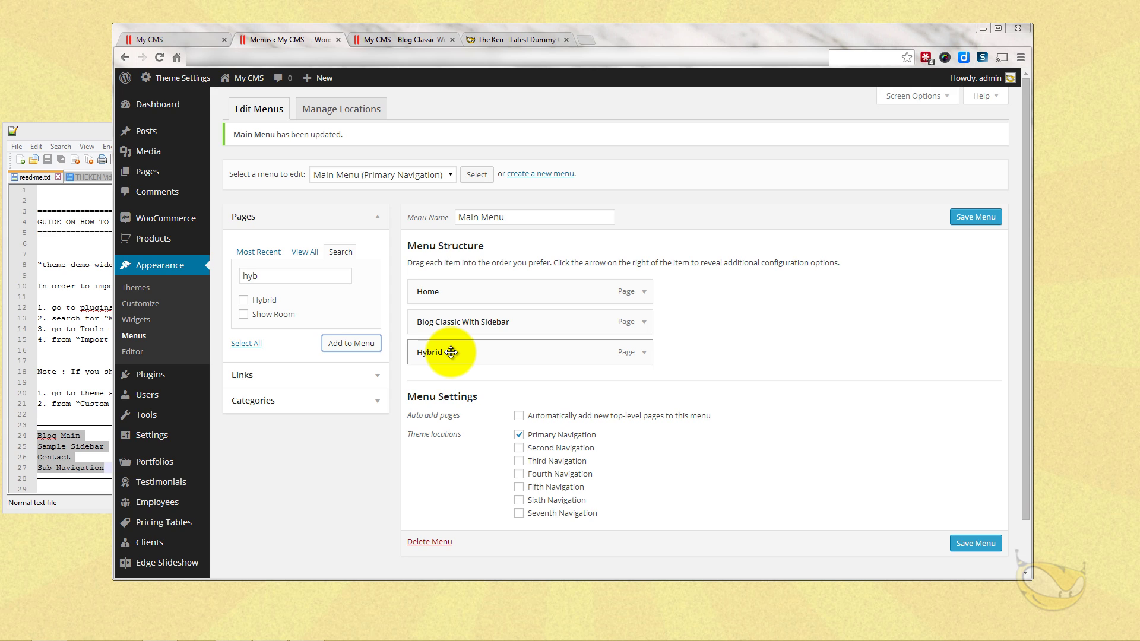
mouse_move(451, 352)
mouse_down()
mouse_move(433, 346)
mouse_move(439, 353)
mouse_up()
click(959, 219)
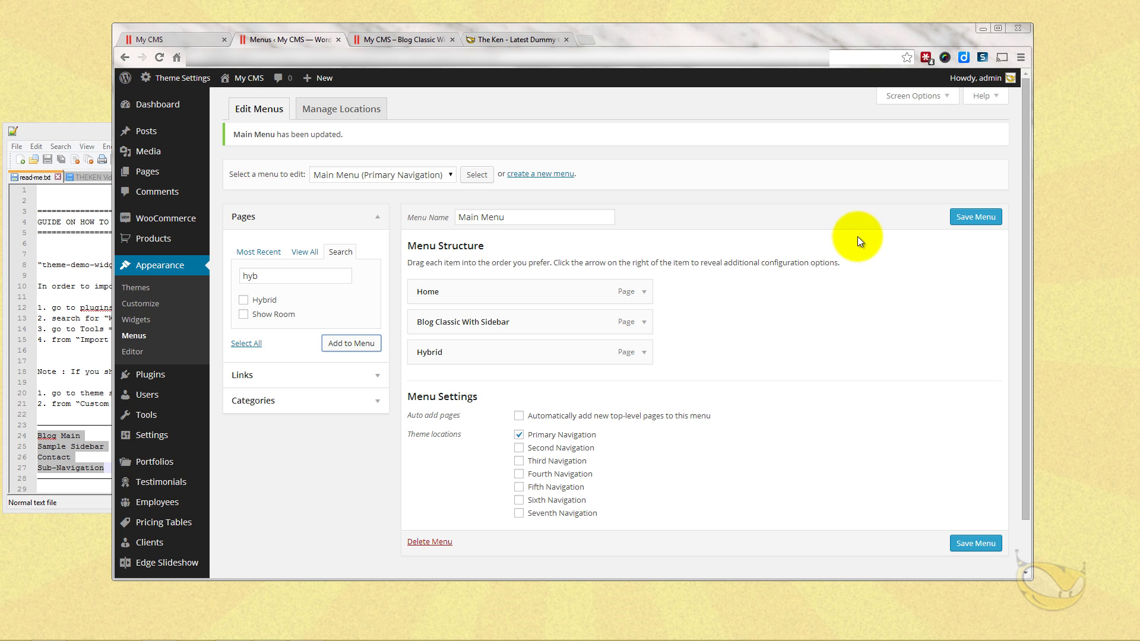
click(968, 221)
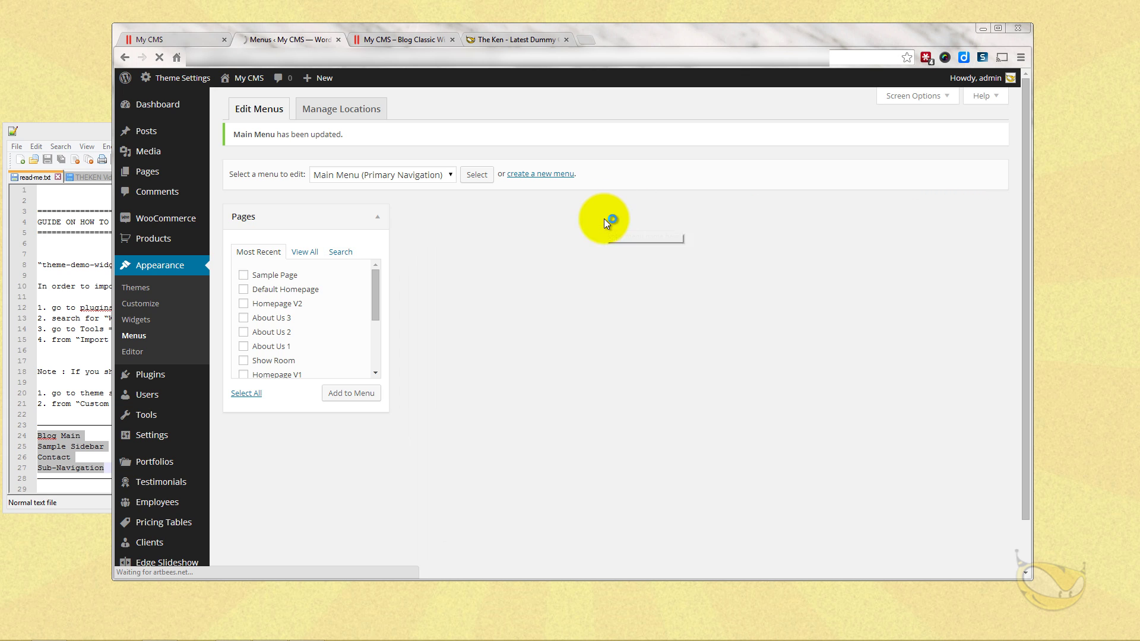
Open the Blog Classic With Sidebar page from the live site's navigation and review its posts and sidebar.
click(156, 39)
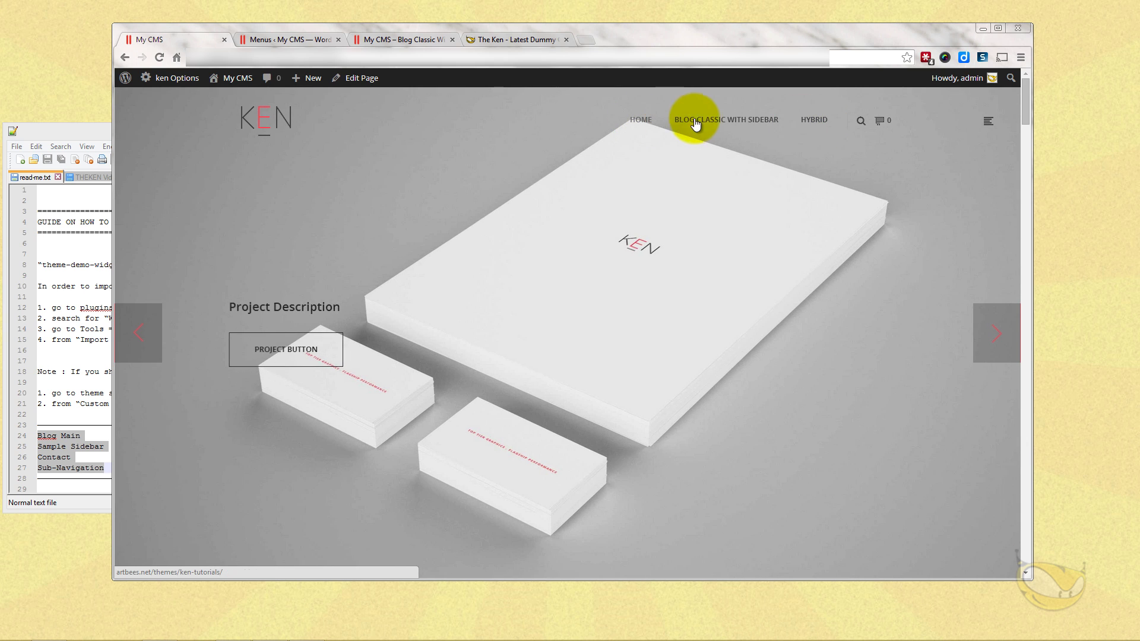
click(696, 122)
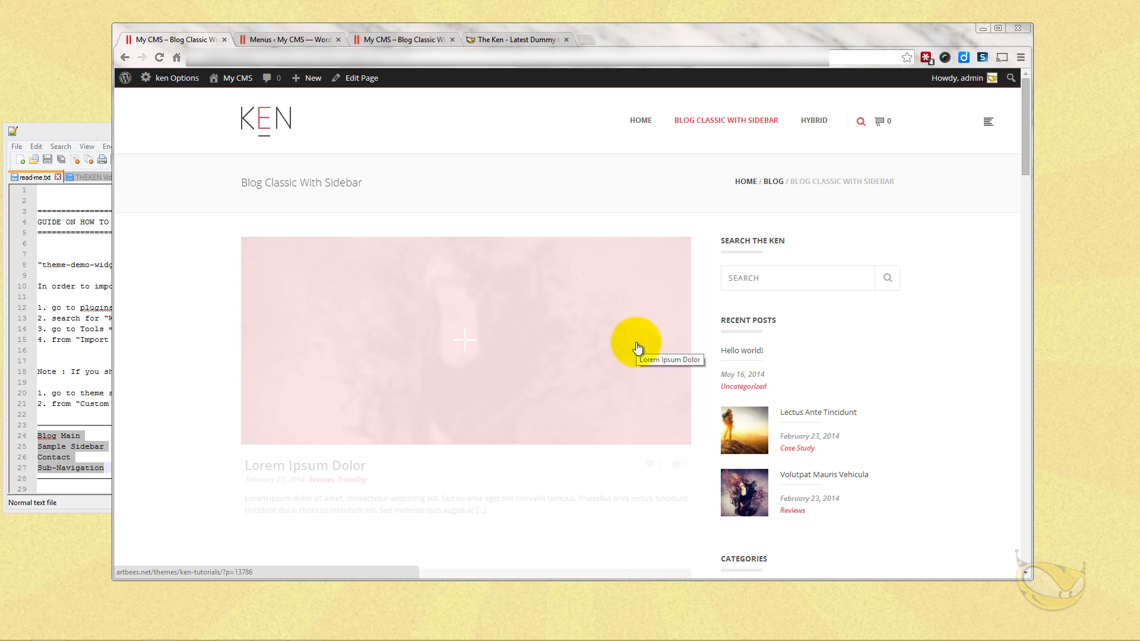
scroll(636, 344, down, 13)
scroll(635, 342, down, 10)
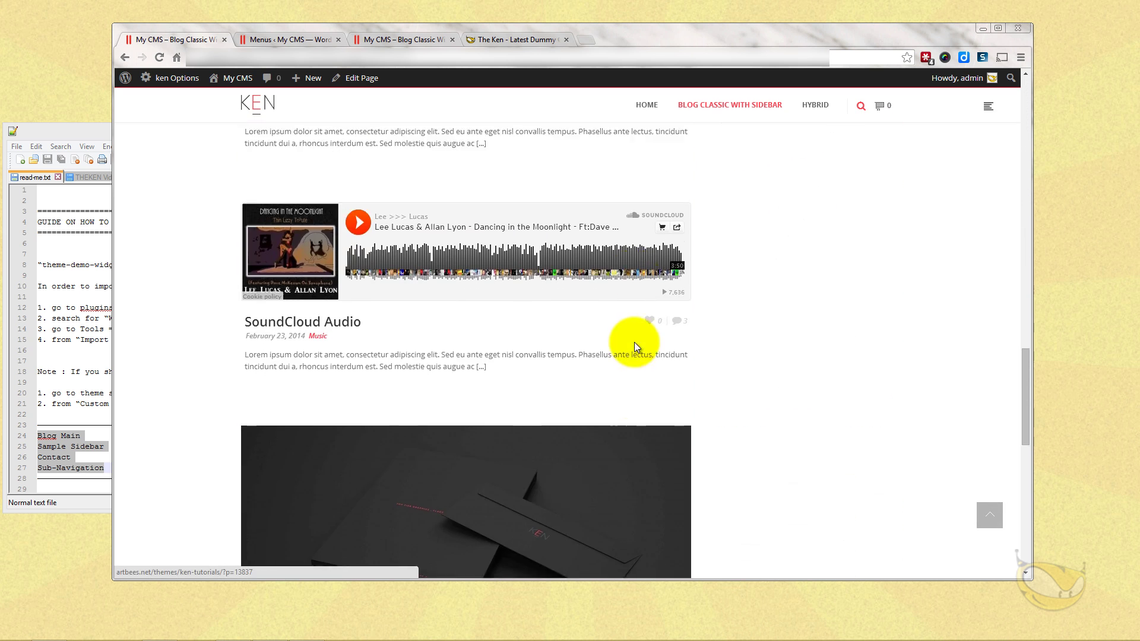
scroll(631, 342, up, 12)
scroll(629, 340, up, 3)
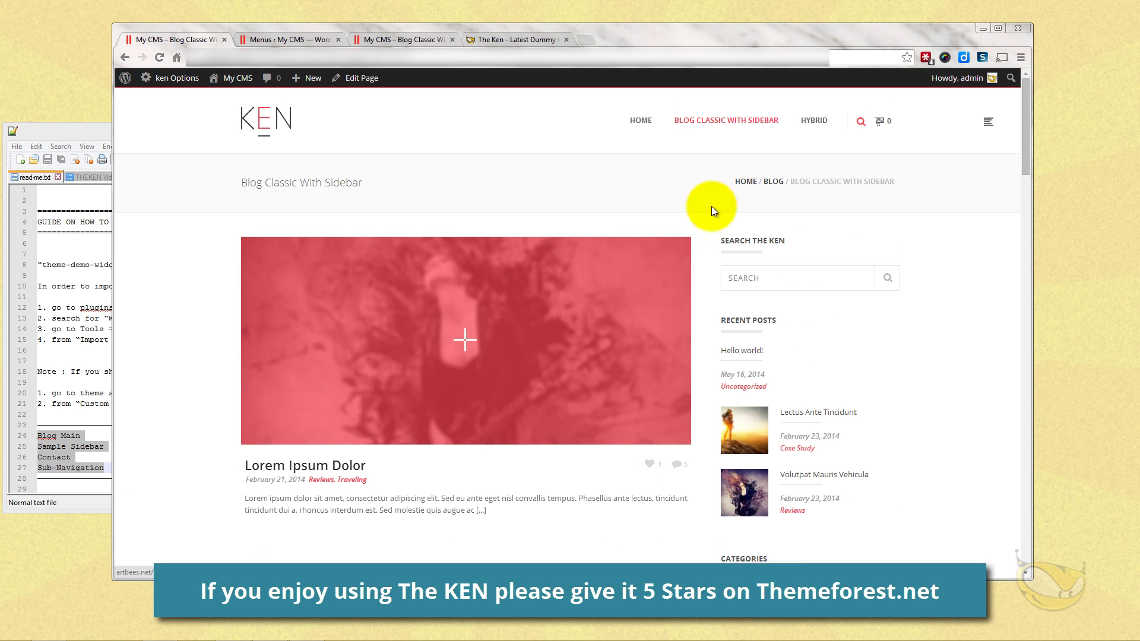
Open the Hybrid page from the live site's navigation and examine its sections down to the footer.
click(812, 120)
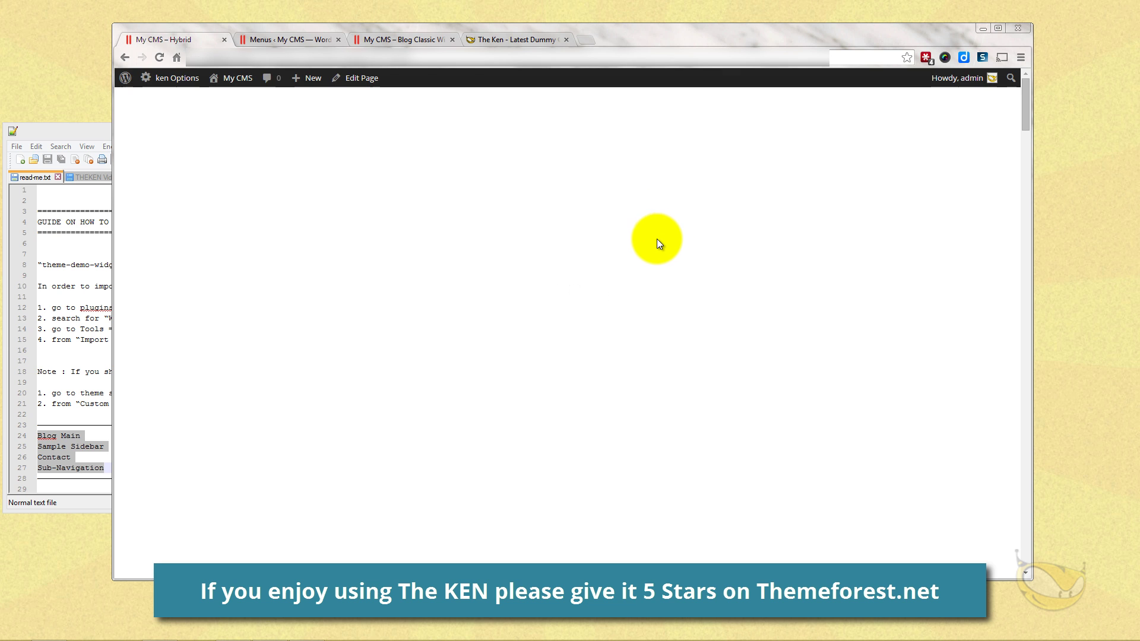
scroll(658, 247, down, 10)
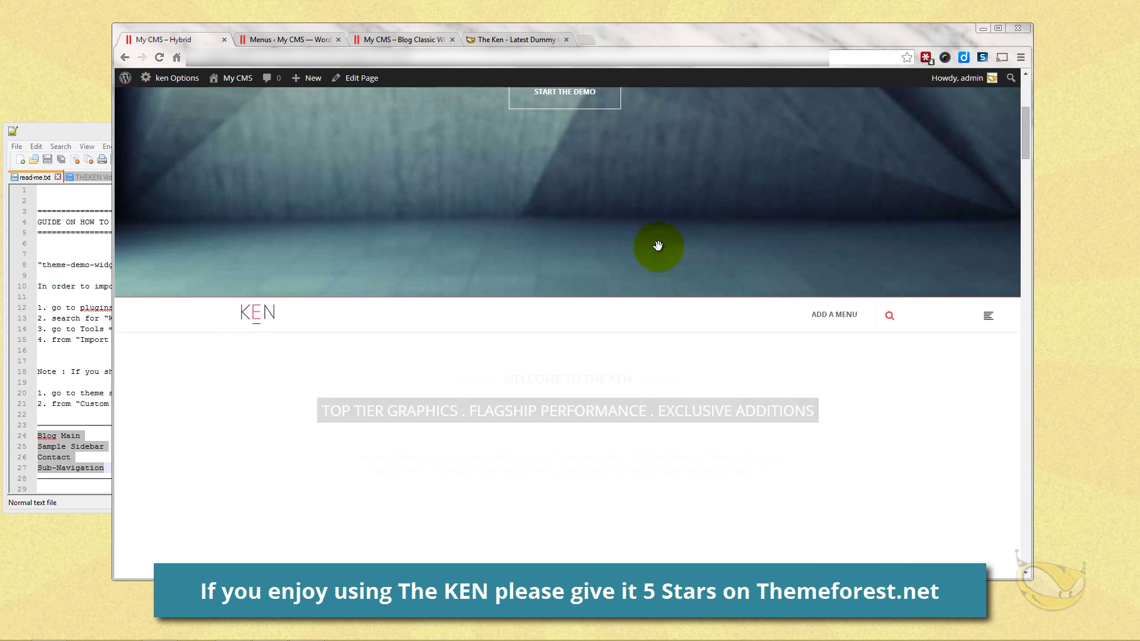
scroll(658, 247, down, 15)
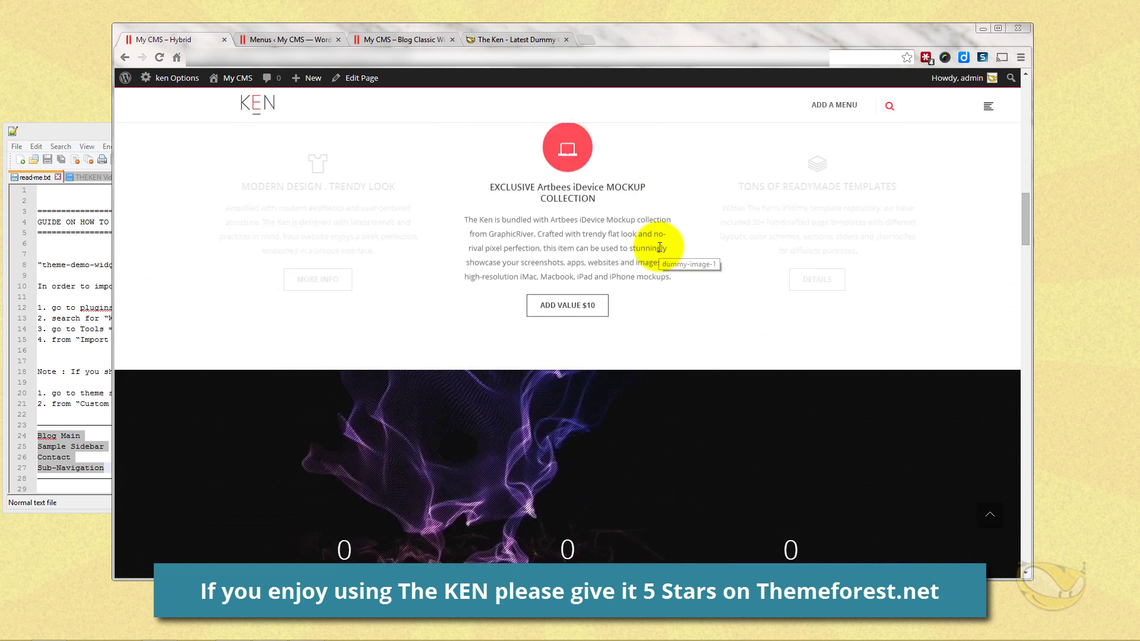
scroll(658, 247, down, 3)
scroll(657, 247, up, 20)
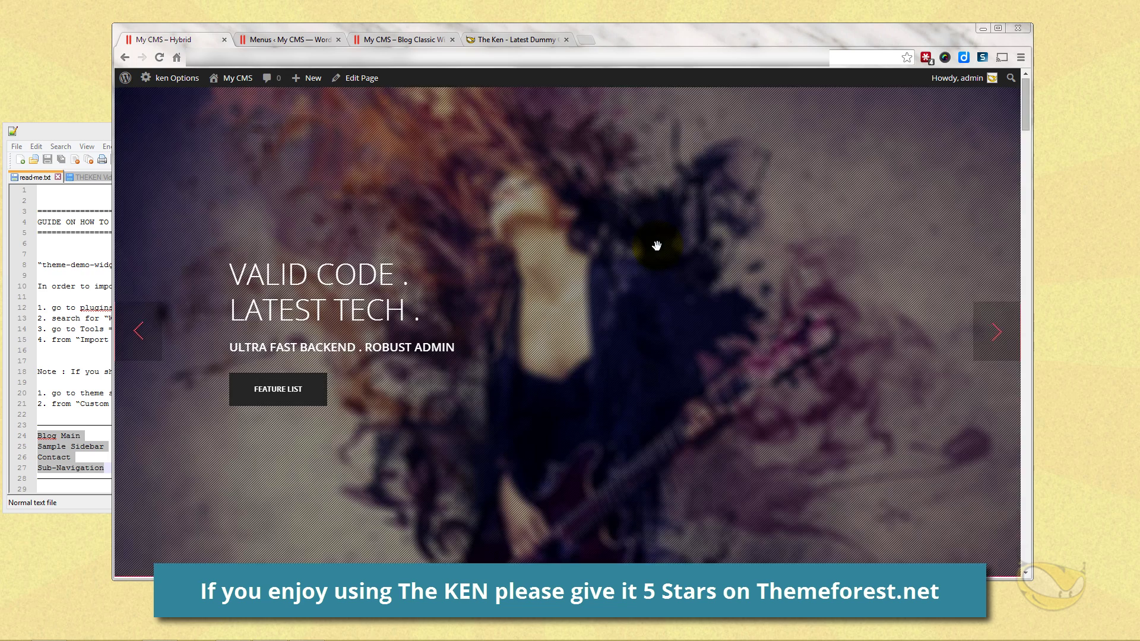
scroll(658, 247, down, 12)
scroll(657, 252, down, 15)
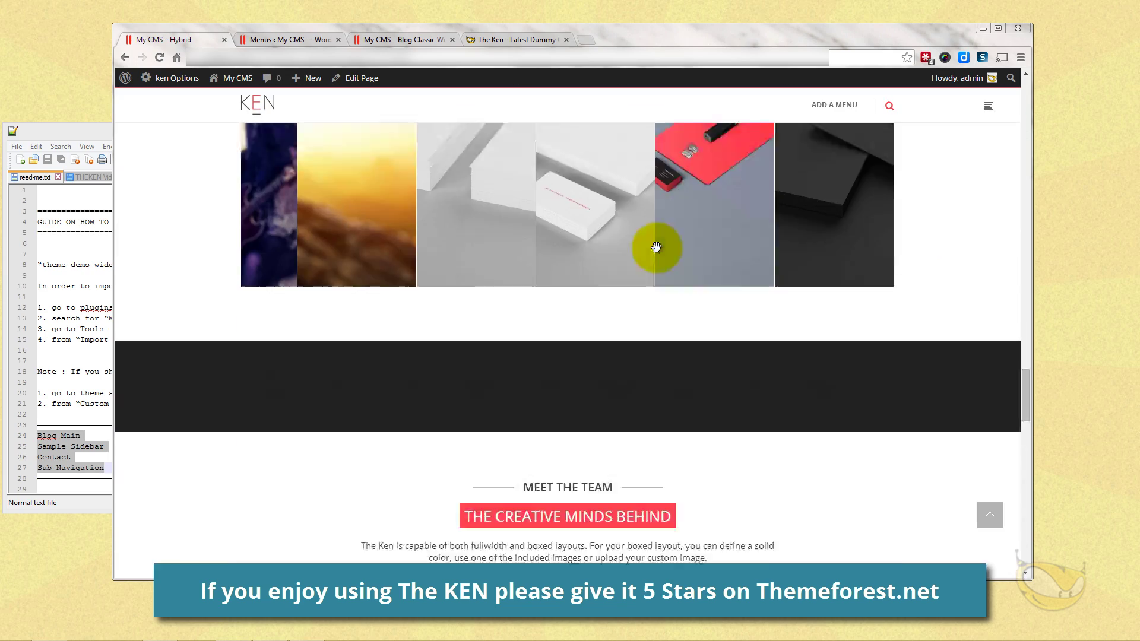
scroll(656, 247, down, 15)
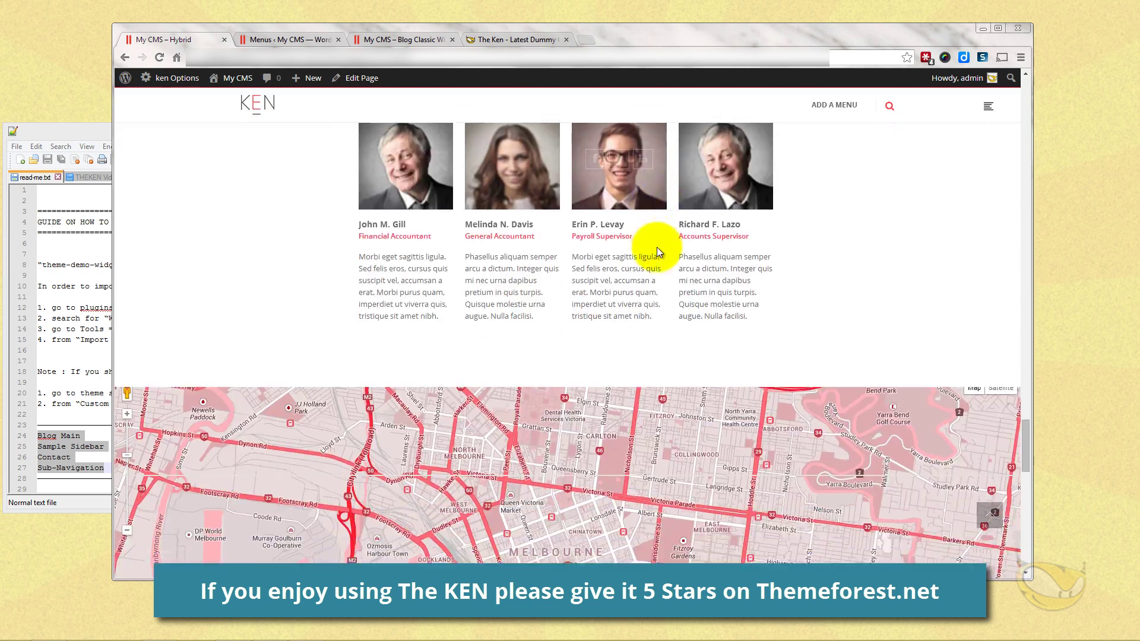
scroll(657, 252, down, 1)
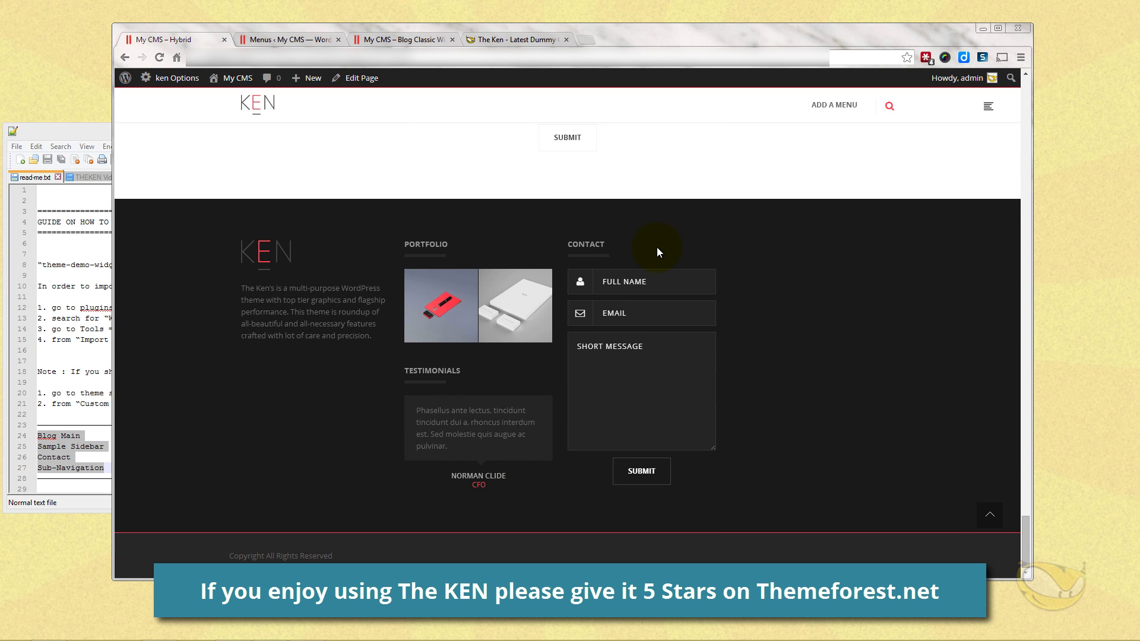